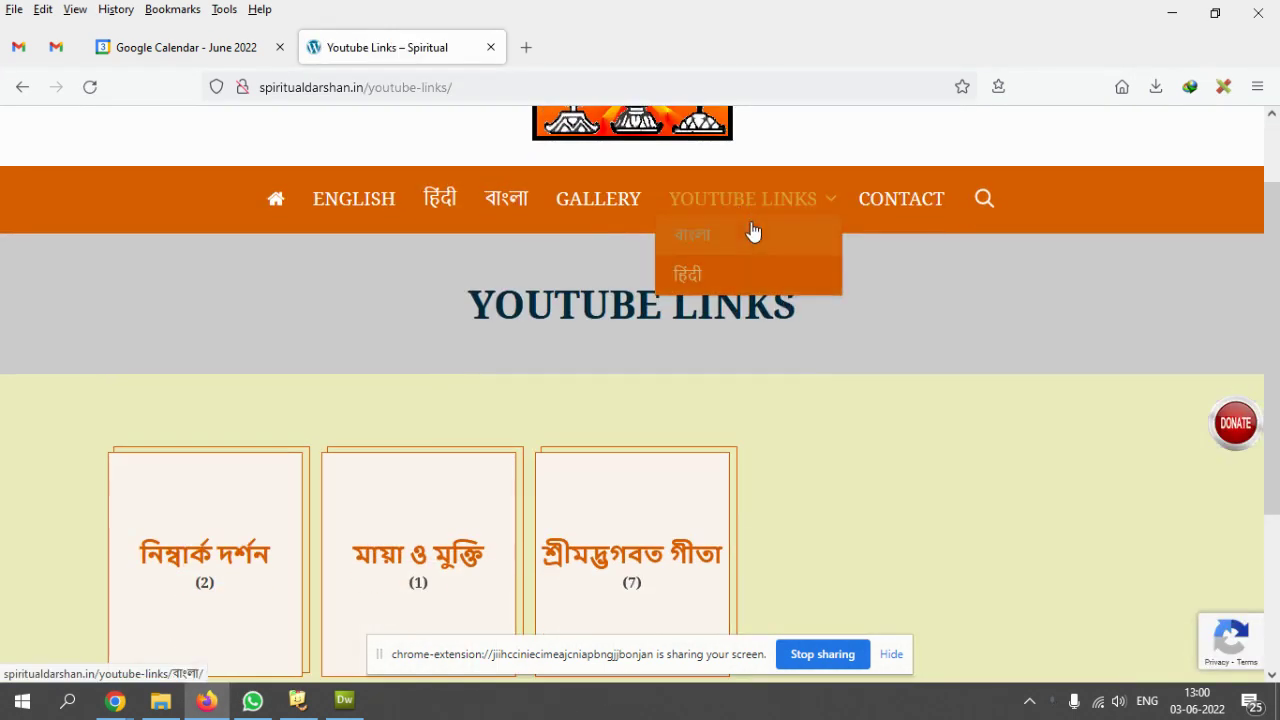
- Open the हिंदी page from the YOUTUBE LINKS menu
{"action": "scroll", "coordinate": [480, 380], "scroll_direction": "down", "scroll_amount": 3}
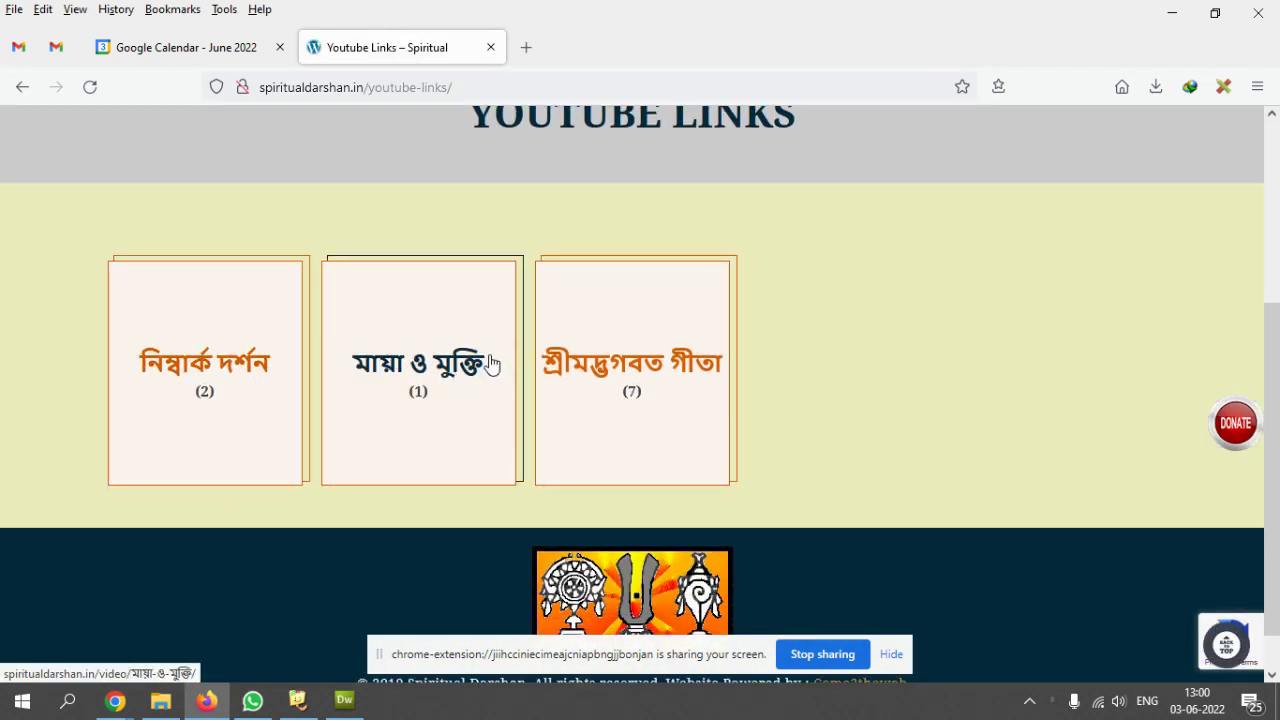
{"action": "scroll", "coordinate": [550, 420], "scroll_direction": "up", "scroll_amount": 1}
{"action": "scroll", "coordinate": [550, 420], "scroll_direction": "up", "scroll_amount": 2}
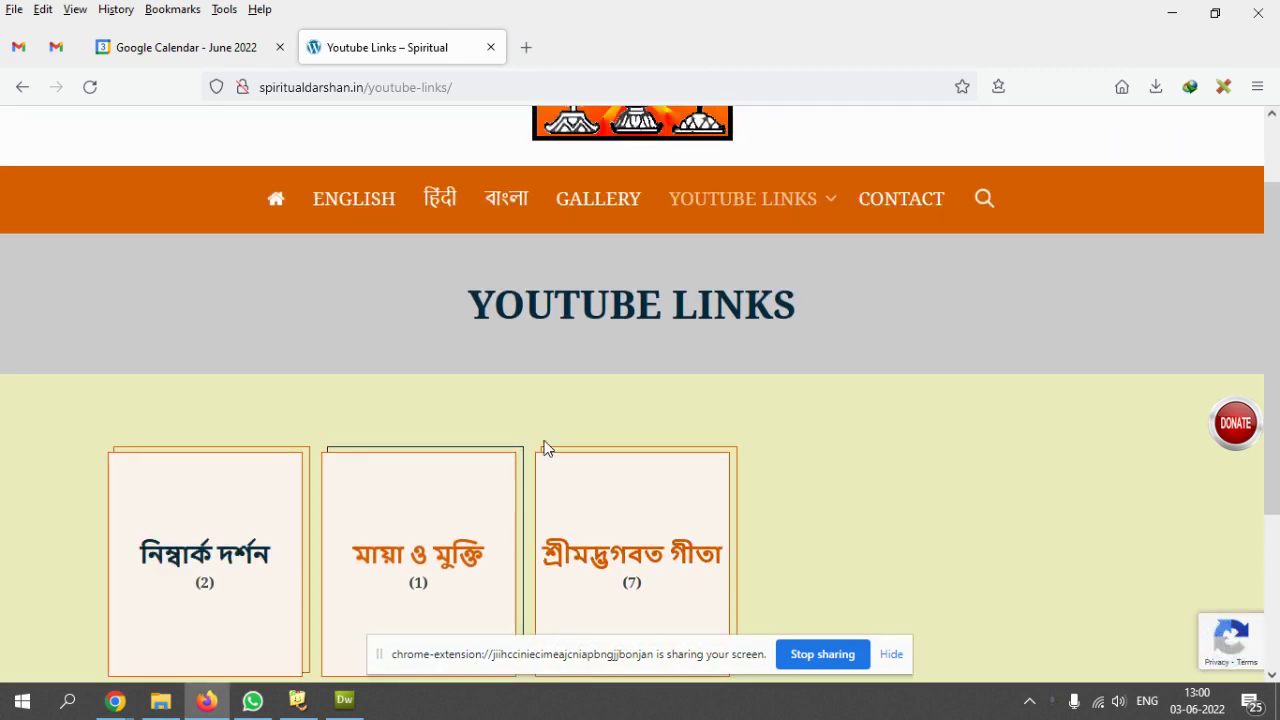
{"action": "mouse_move", "coordinate": [760, 205]}
{"action": "left_click", "coordinate": [729, 276]}
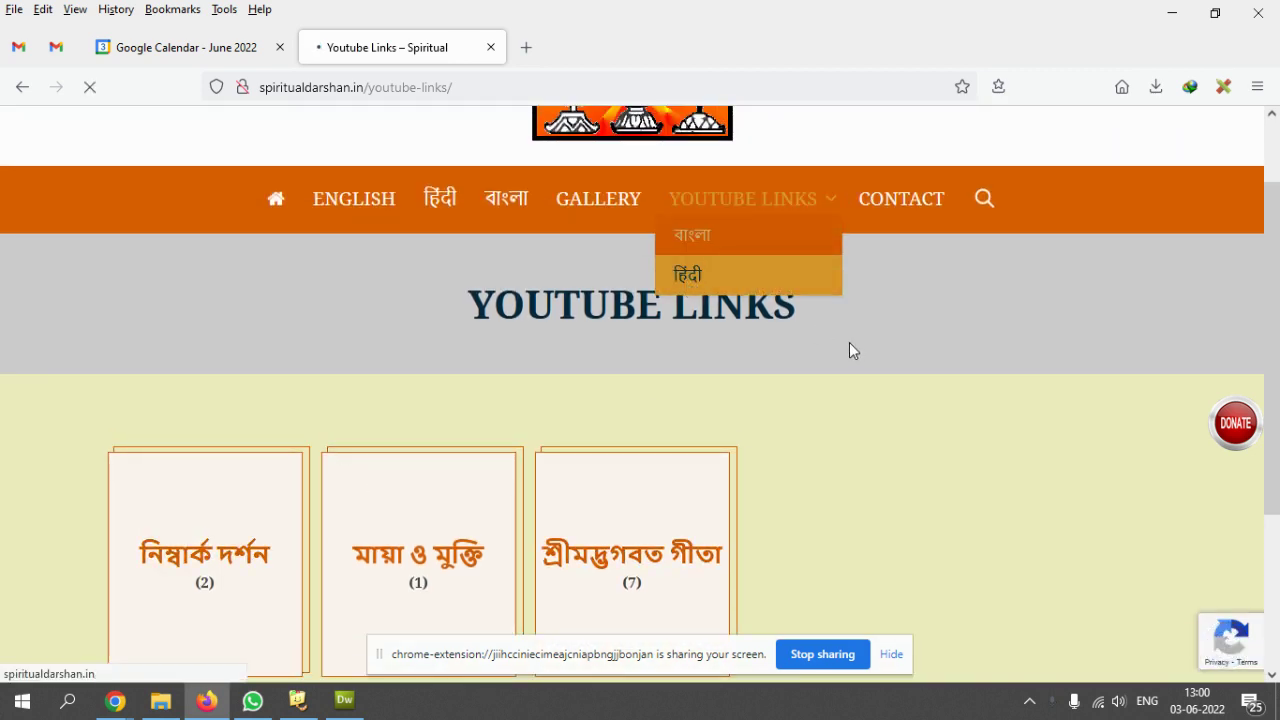
- Scroll through the embedded video grid, briefly selecting the 'ईश्वर का स्वरुप' heading
{"action": "scroll", "coordinate": [875, 410], "scroll_direction": "down", "scroll_amount": 2}
{"action": "scroll", "coordinate": [875, 416], "scroll_direction": "down", "scroll_amount": 10}
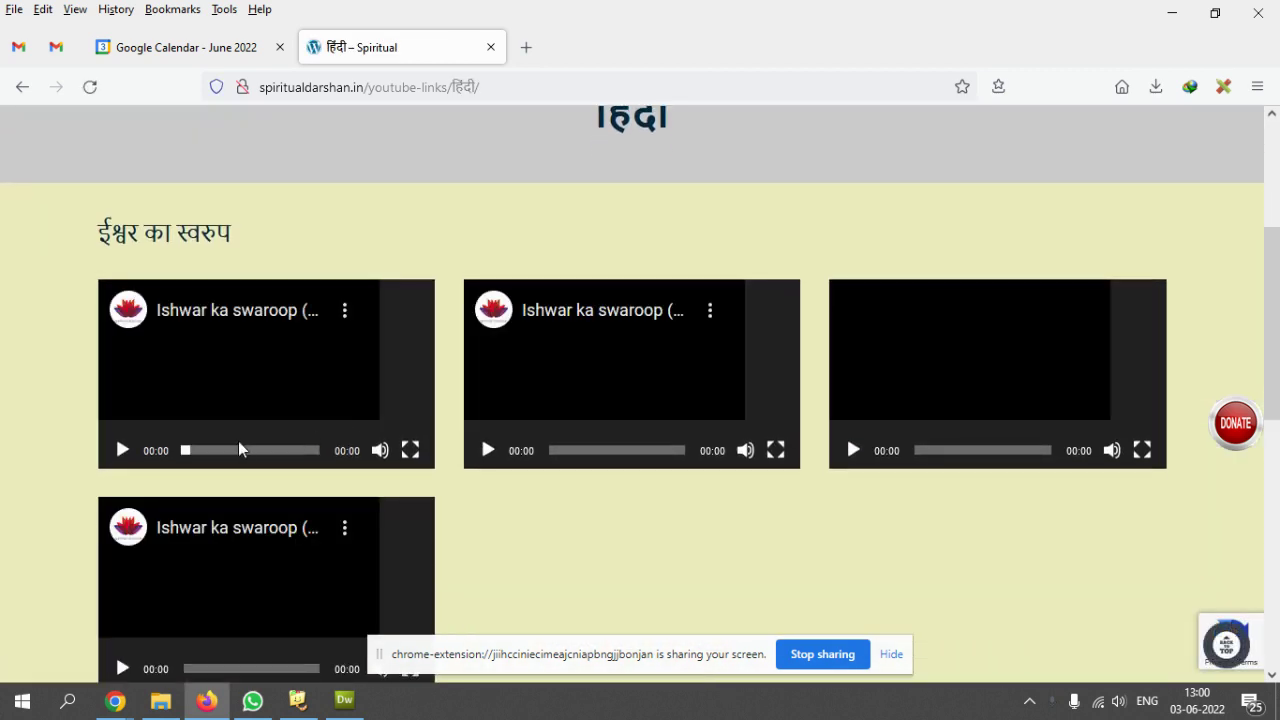
{"action": "scroll", "coordinate": [937, 428], "scroll_direction": "up", "scroll_amount": 10}
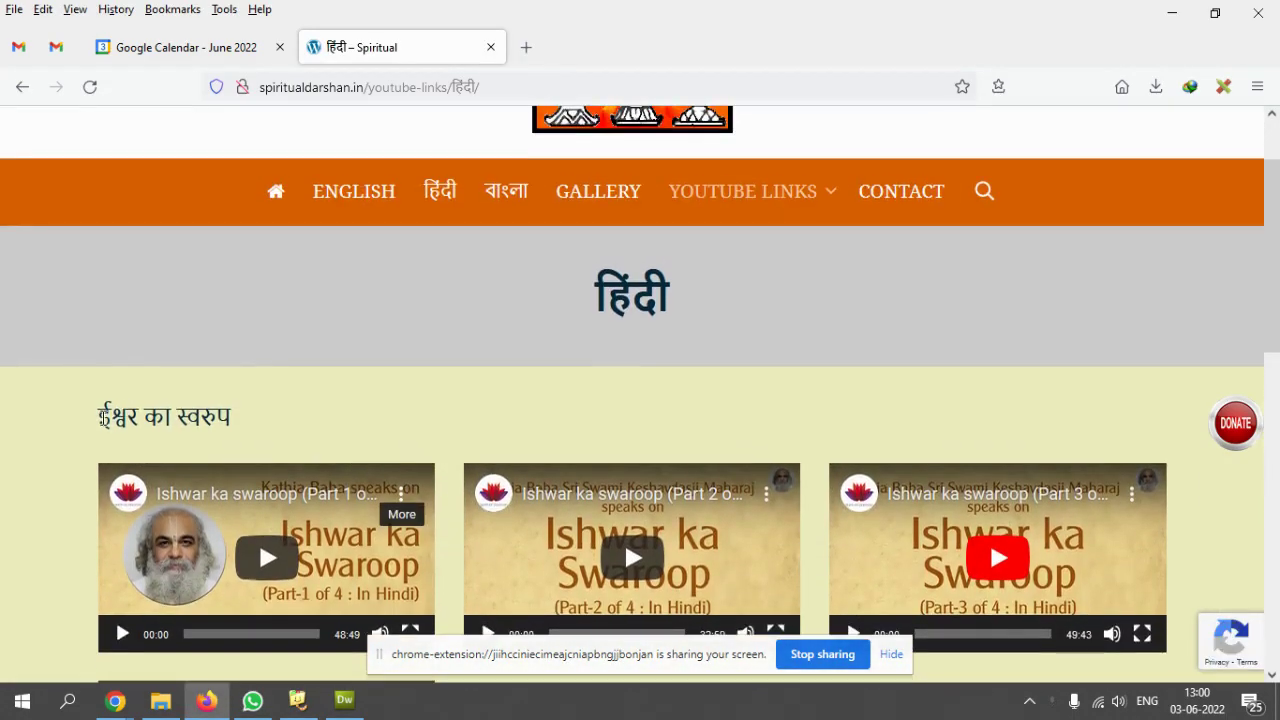
{"action": "left_click_drag", "start_coordinate": [100, 415], "coordinate": [343, 414]}
{"action": "left_click", "coordinate": [500, 417]}
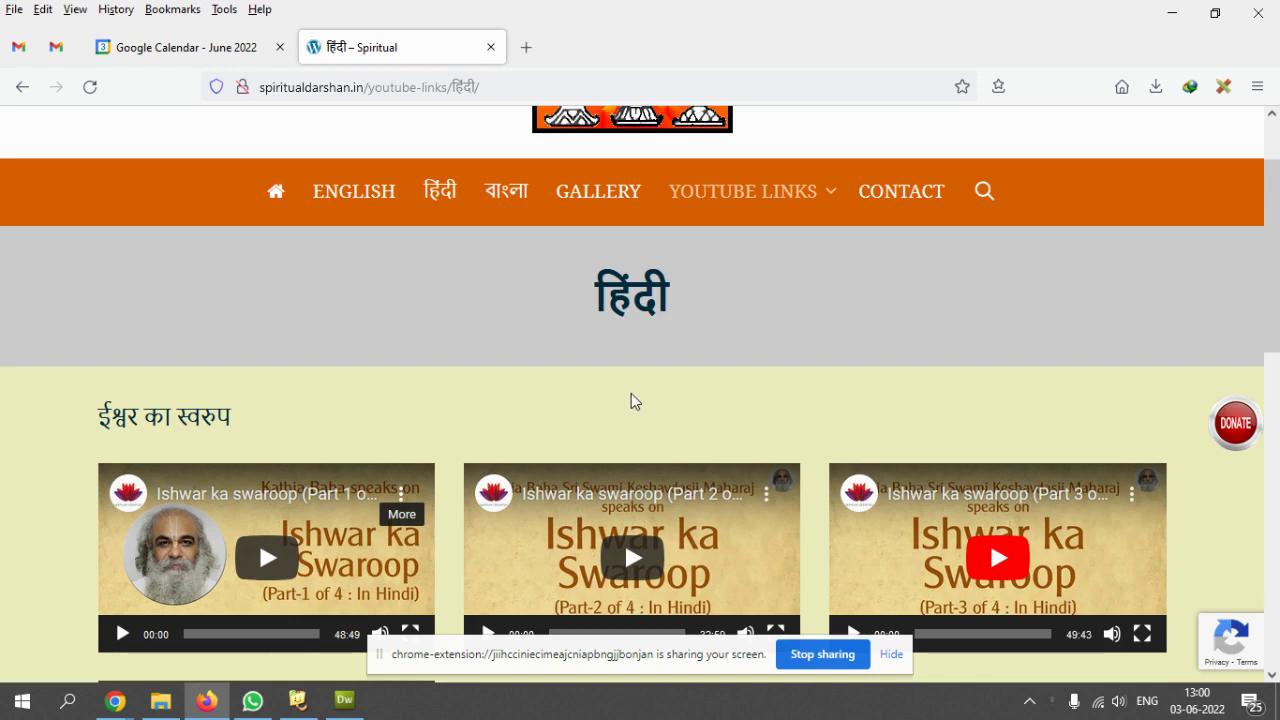
{"action": "scroll", "coordinate": [634, 405], "scroll_direction": "down", "scroll_amount": 5}
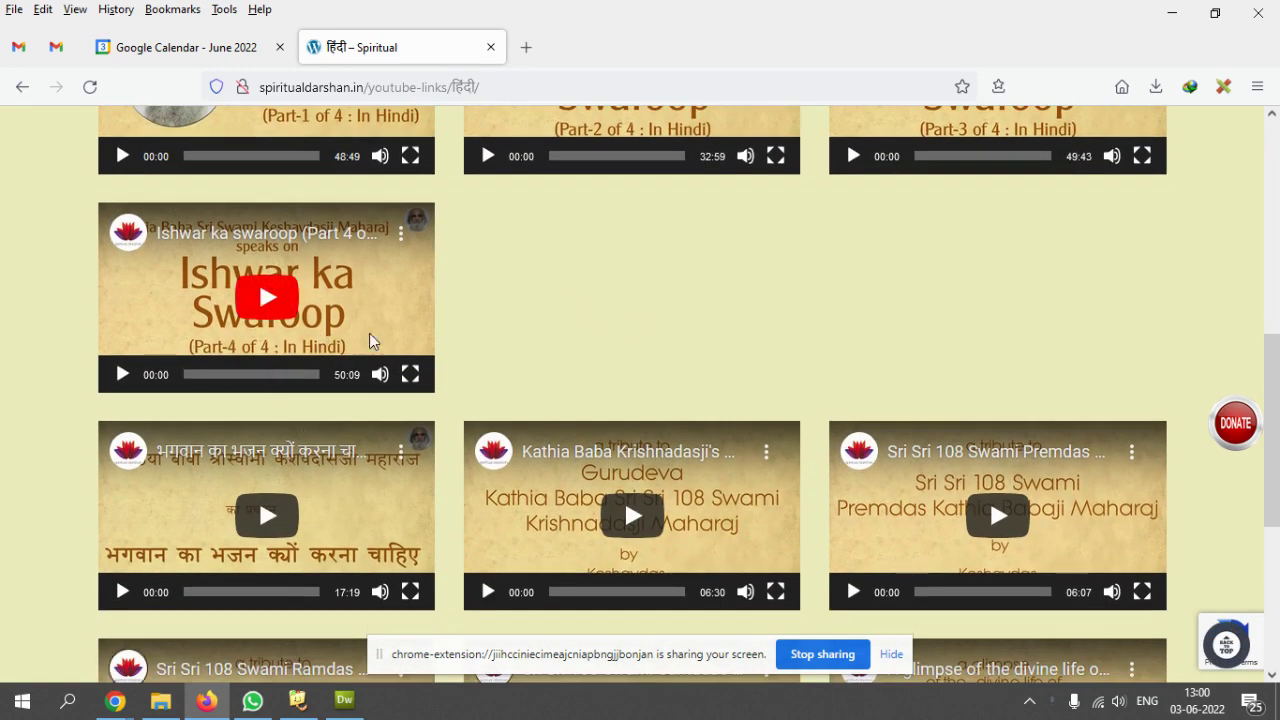
{"action": "scroll", "coordinate": [371, 337], "scroll_direction": "down", "scroll_amount": 4}
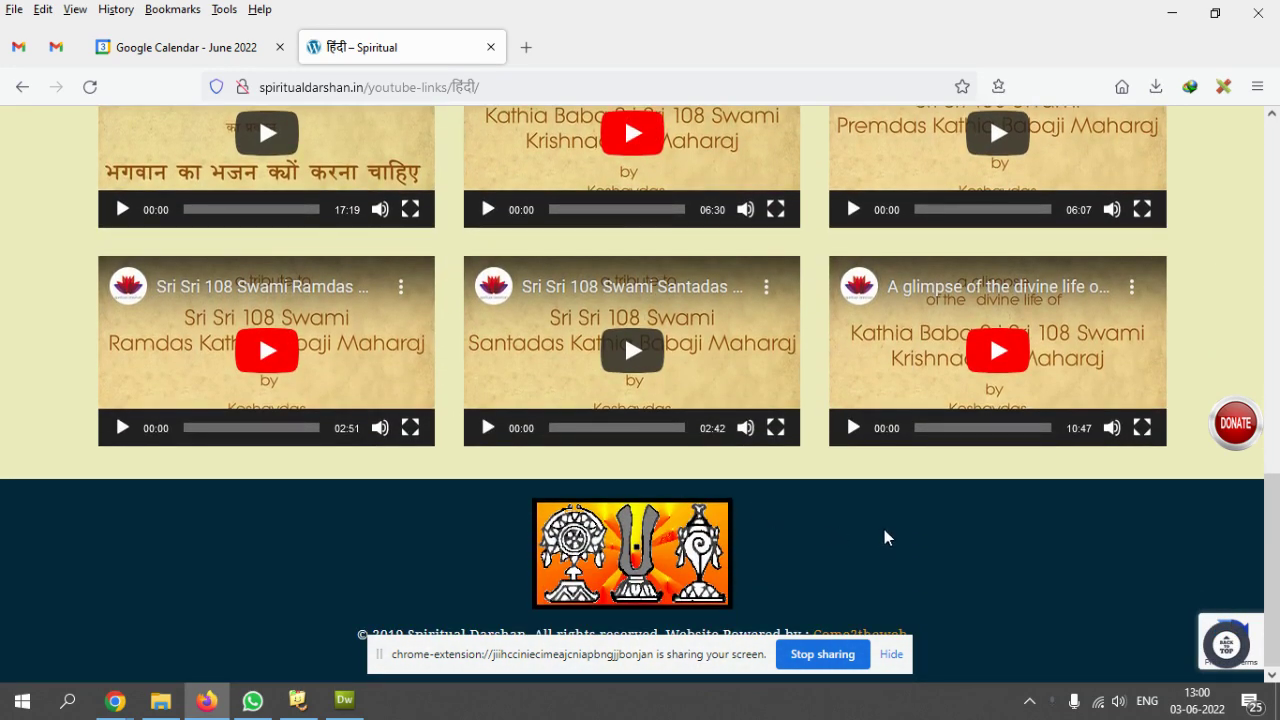
{"action": "scroll", "coordinate": [884, 529], "scroll_direction": "up", "scroll_amount": 10}
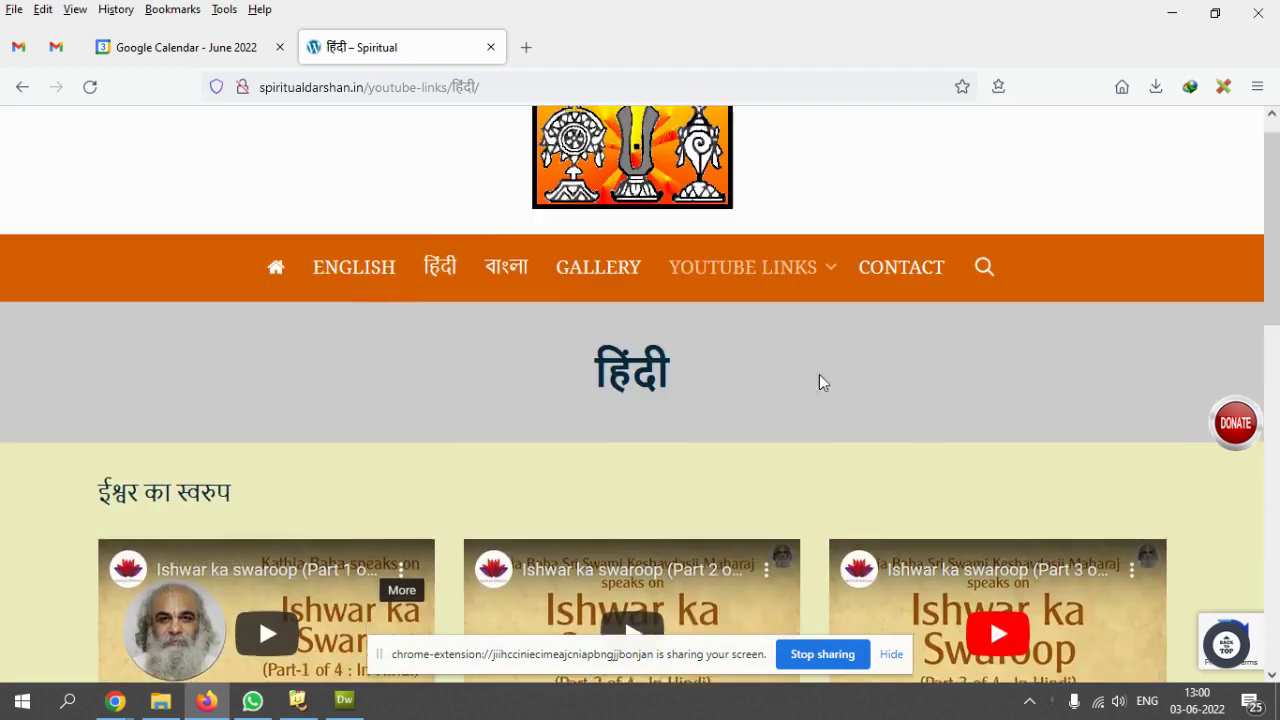
{"action": "mouse_move", "coordinate": [745, 272]}
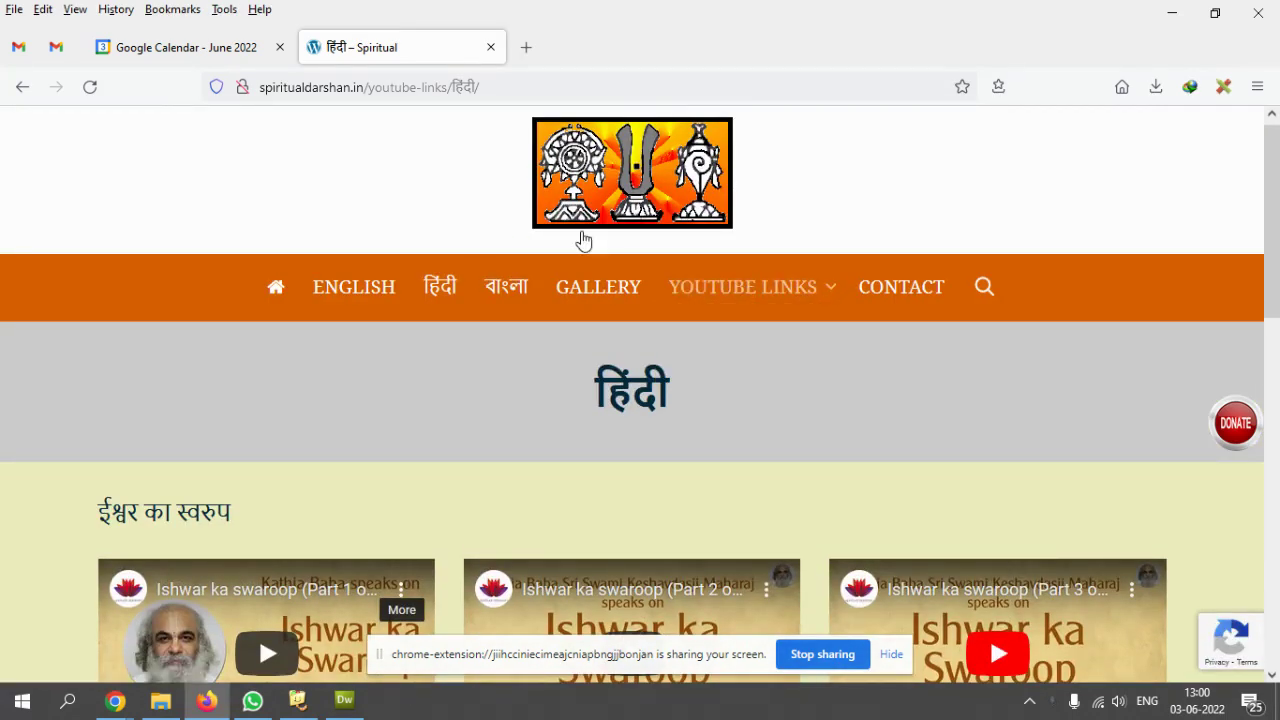
- Go to the admin login at spiritualdarshan.in/wp-admin/
{"action": "left_click_drag", "start_coordinate": [371, 90], "coordinate": [544, 96]}
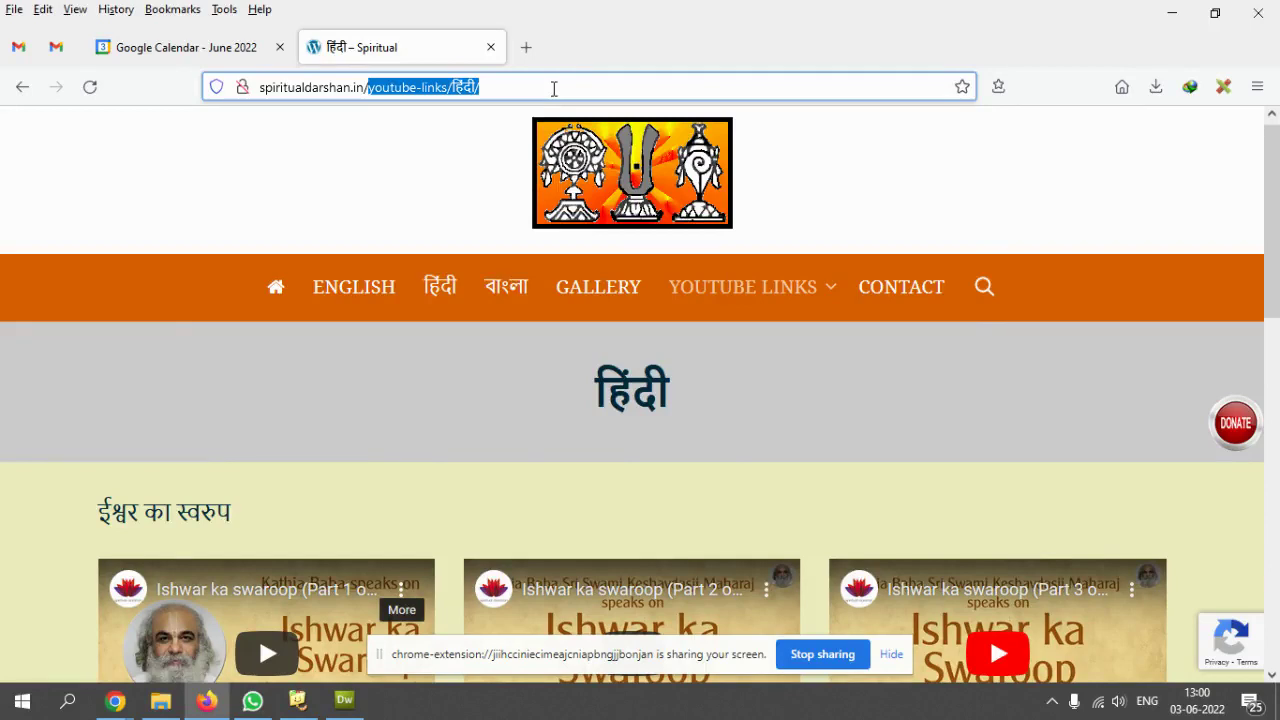
{"action": "type", "text": "wp-"}
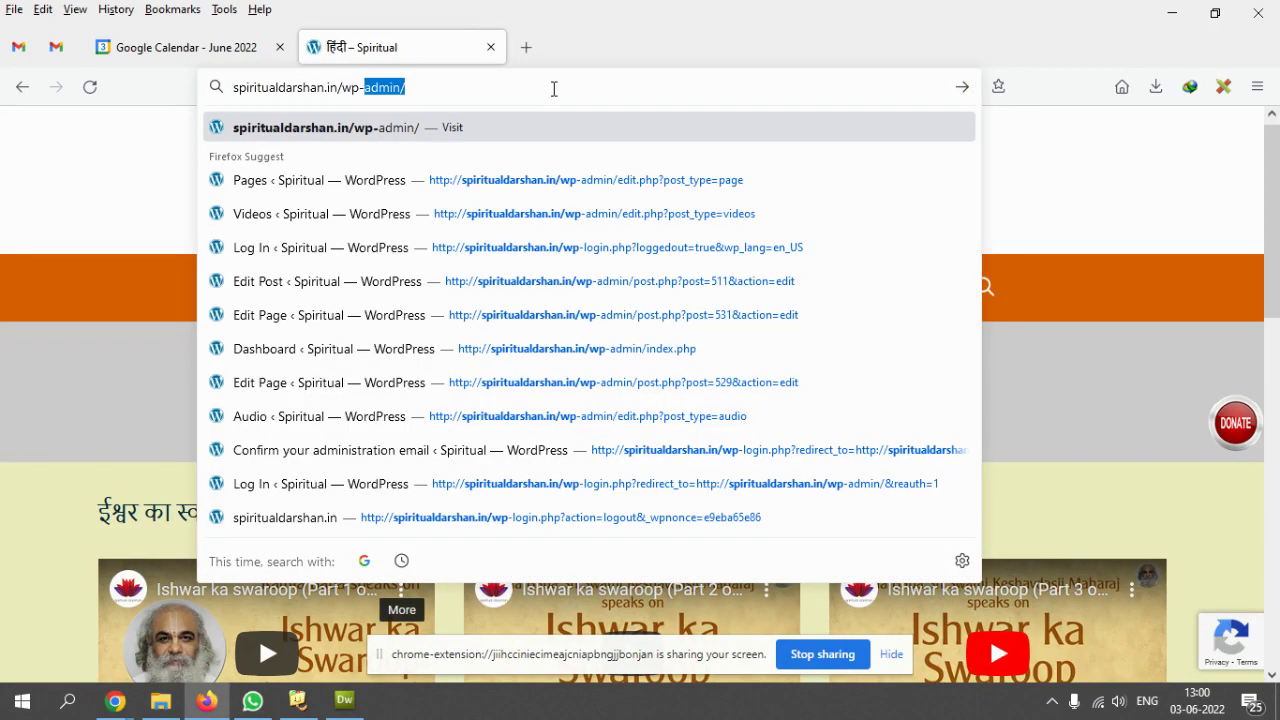
{"action": "key", "text": "End"}
{"action": "key", "text": "Return"}
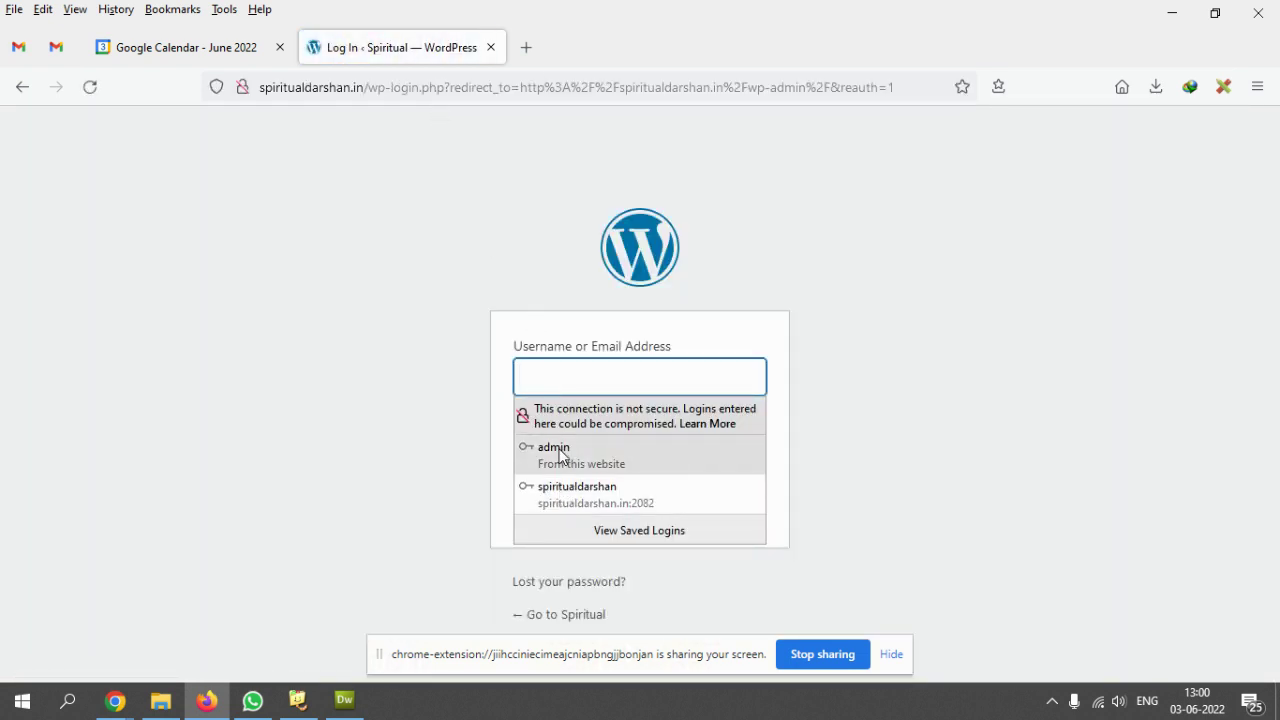
- Log in with the saved administrator credentials, with Remember Me ticked
{"action": "left_click", "coordinate": [558, 452]}
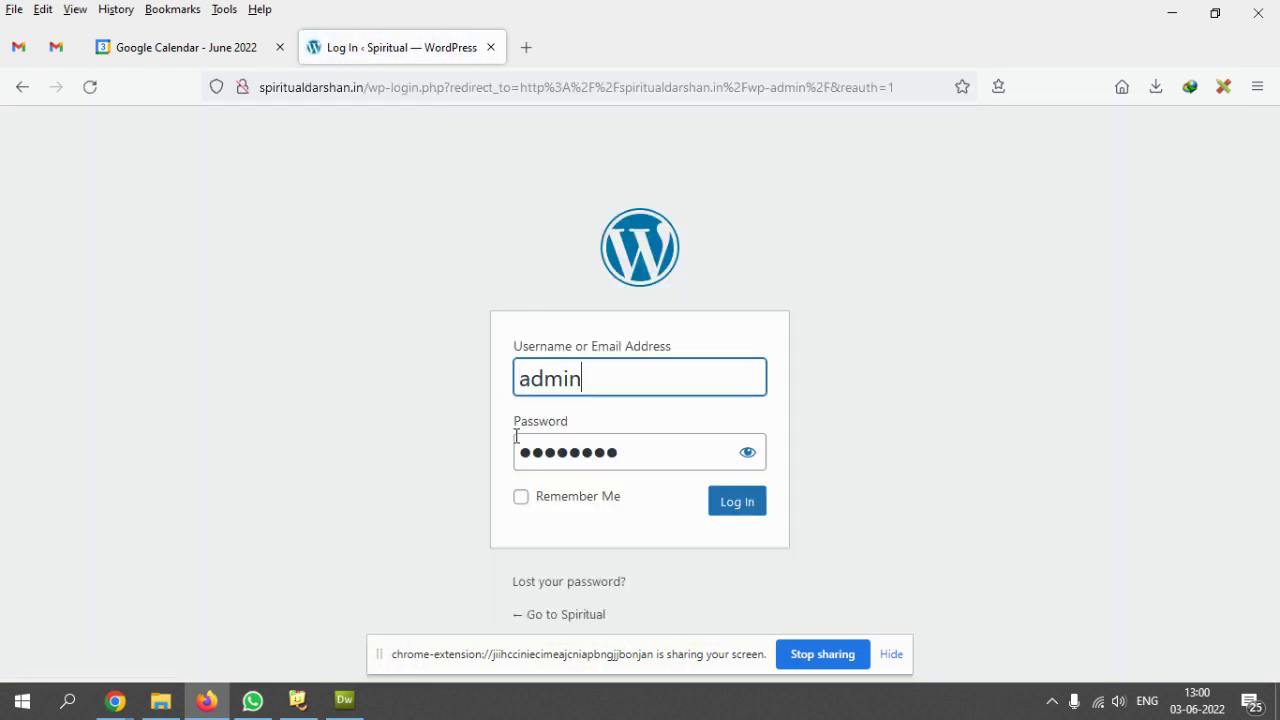
{"action": "left_click", "coordinate": [748, 453]}
{"action": "left_click", "coordinate": [558, 503]}
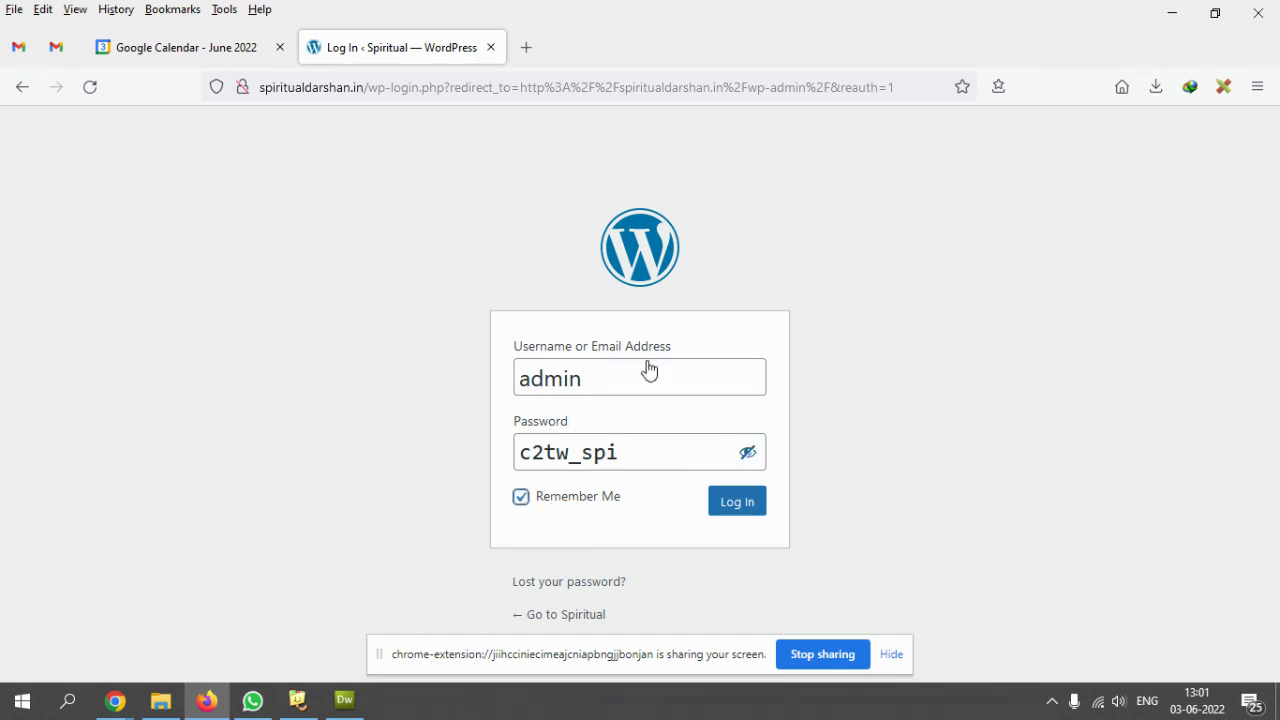
{"action": "left_click", "coordinate": [737, 505]}
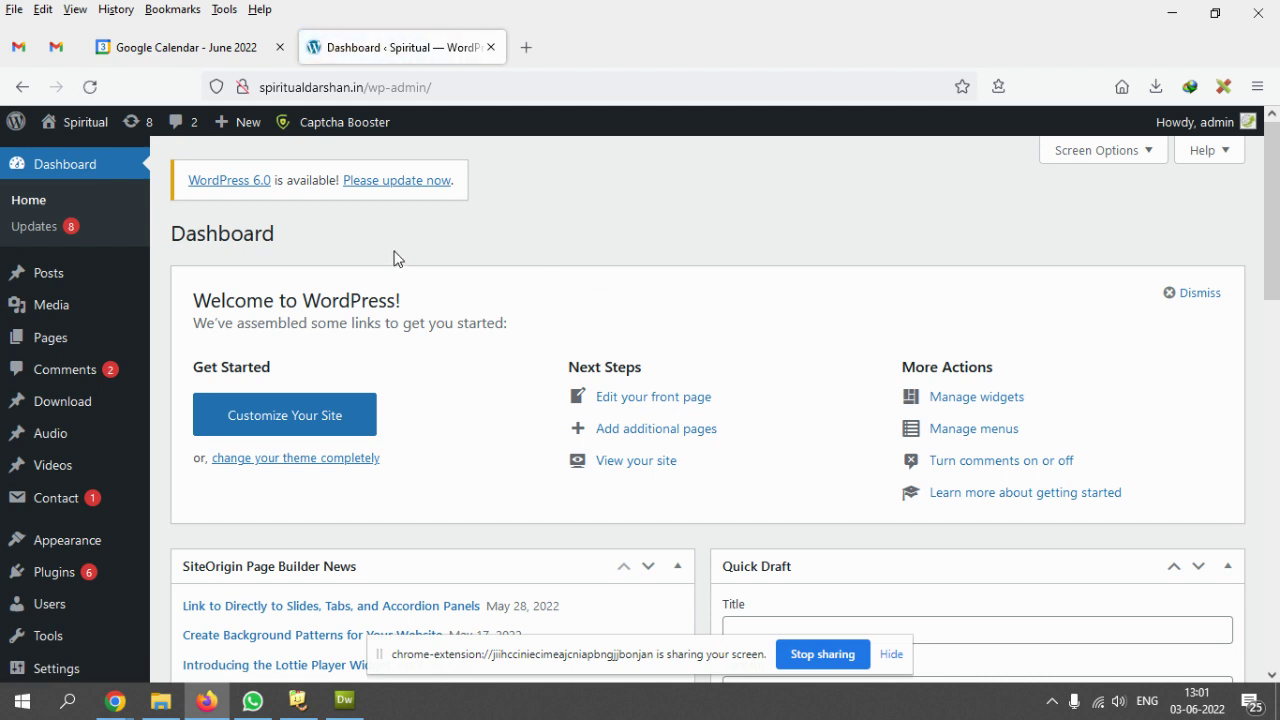
- Visit the site from the Dashboard and open YOUTUBE LINKS > हिंदी
{"action": "mouse_move", "coordinate": [85, 124]}
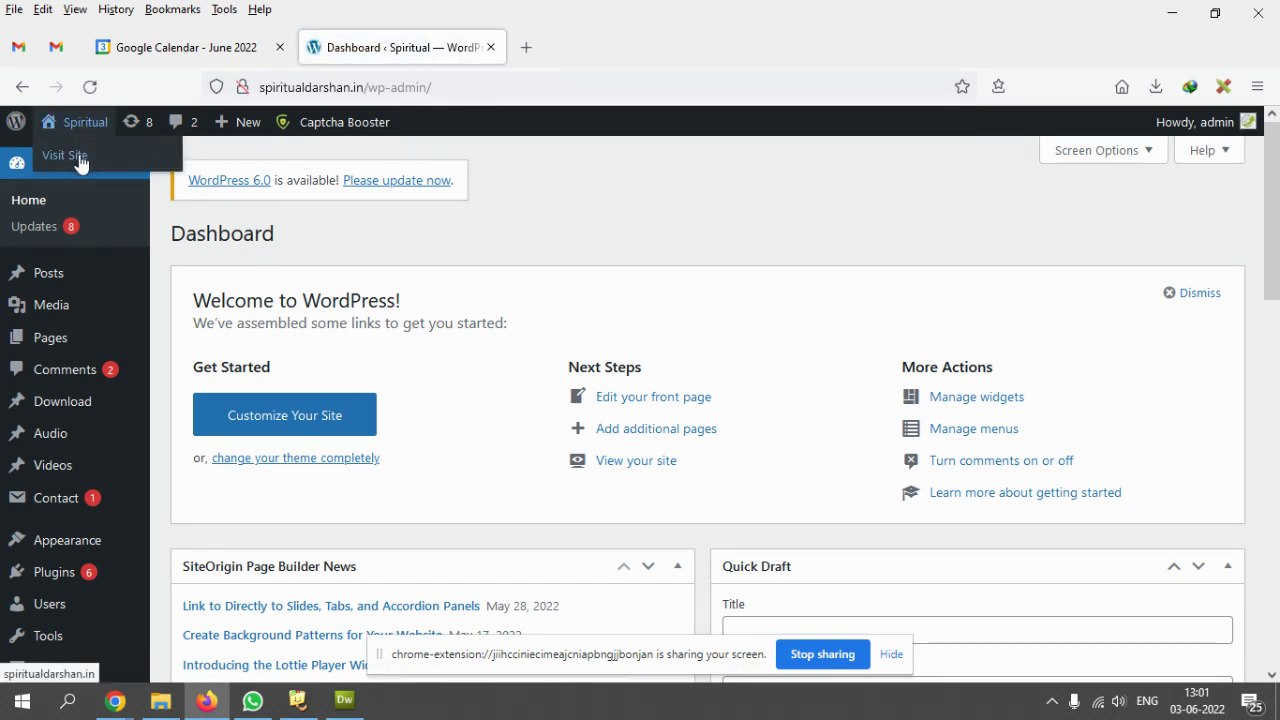
{"action": "left_click", "coordinate": [75, 160]}
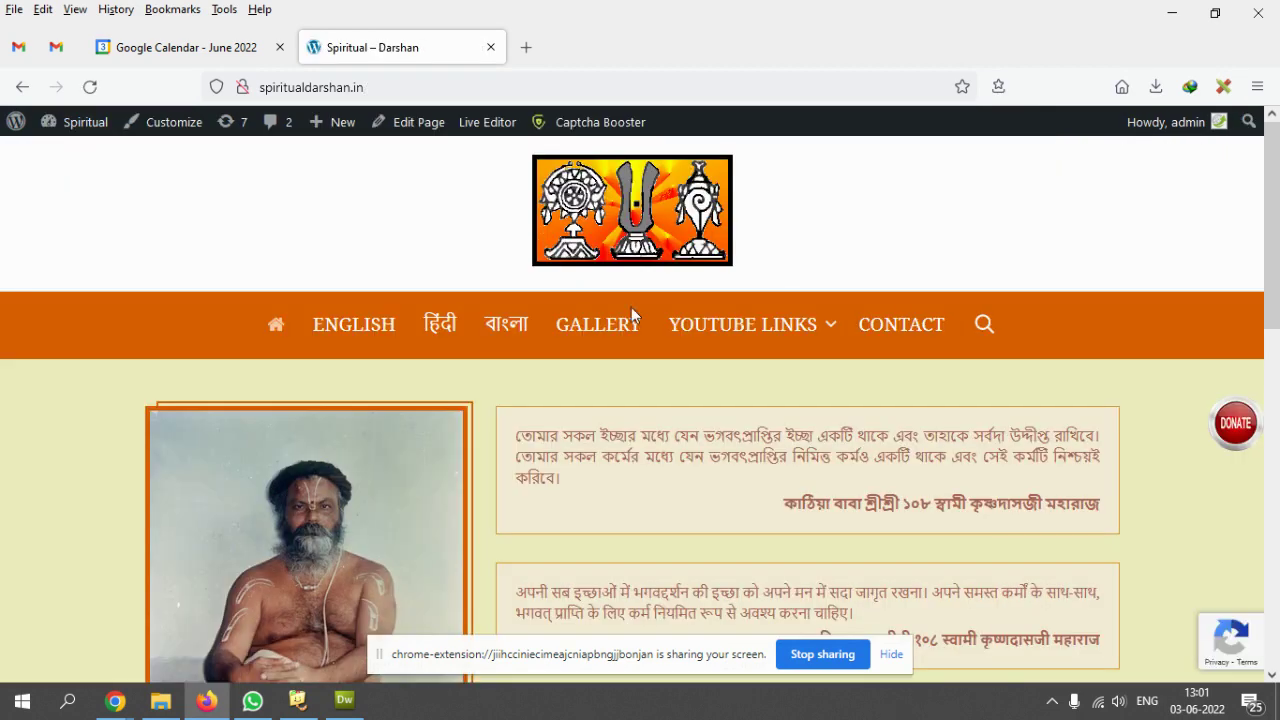
{"action": "mouse_move", "coordinate": [762, 340]}
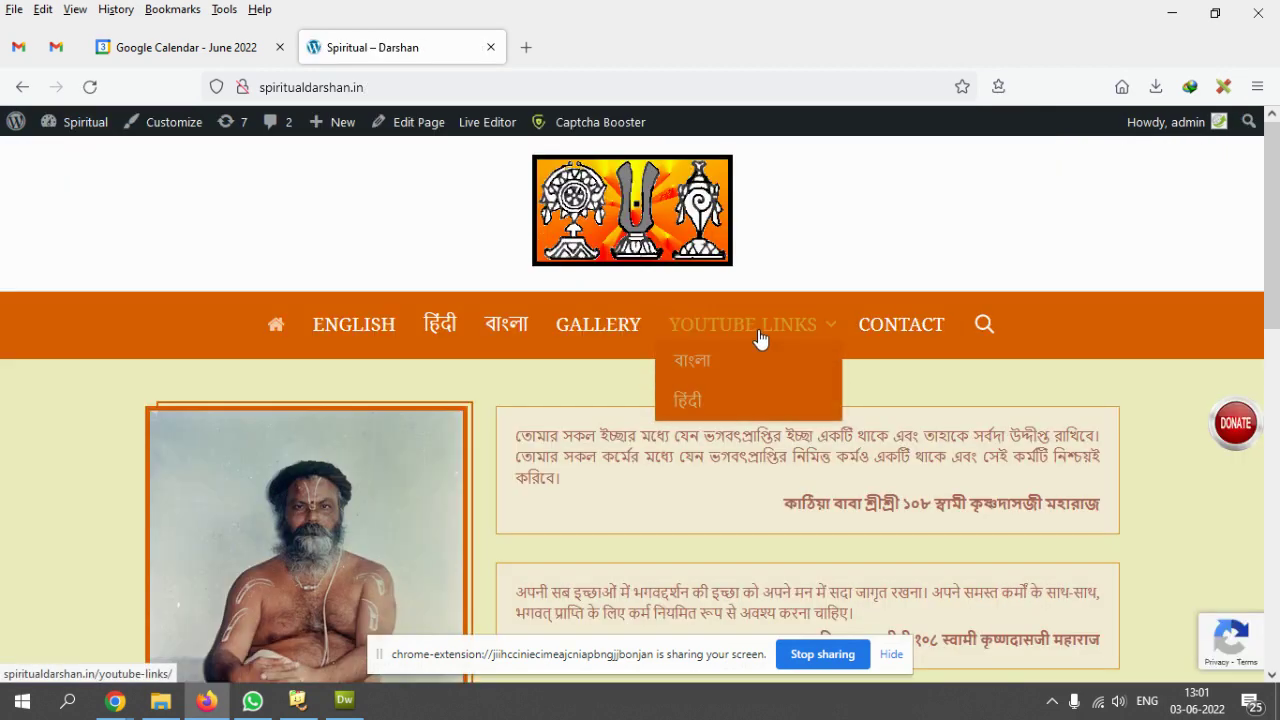
{"action": "left_click", "coordinate": [703, 403]}
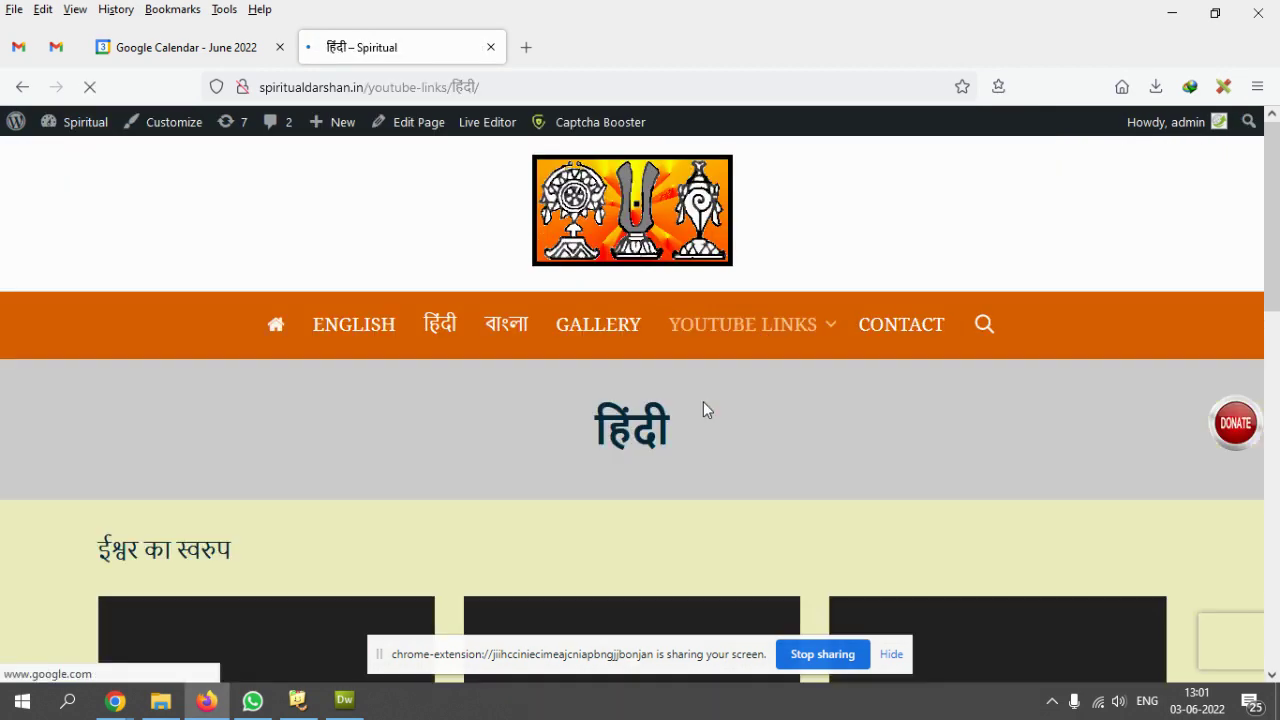
{"action": "scroll", "coordinate": [752, 409], "scroll_direction": "down", "scroll_amount": 10}
{"action": "scroll", "coordinate": [752, 409], "scroll_direction": "down", "scroll_amount": 3}
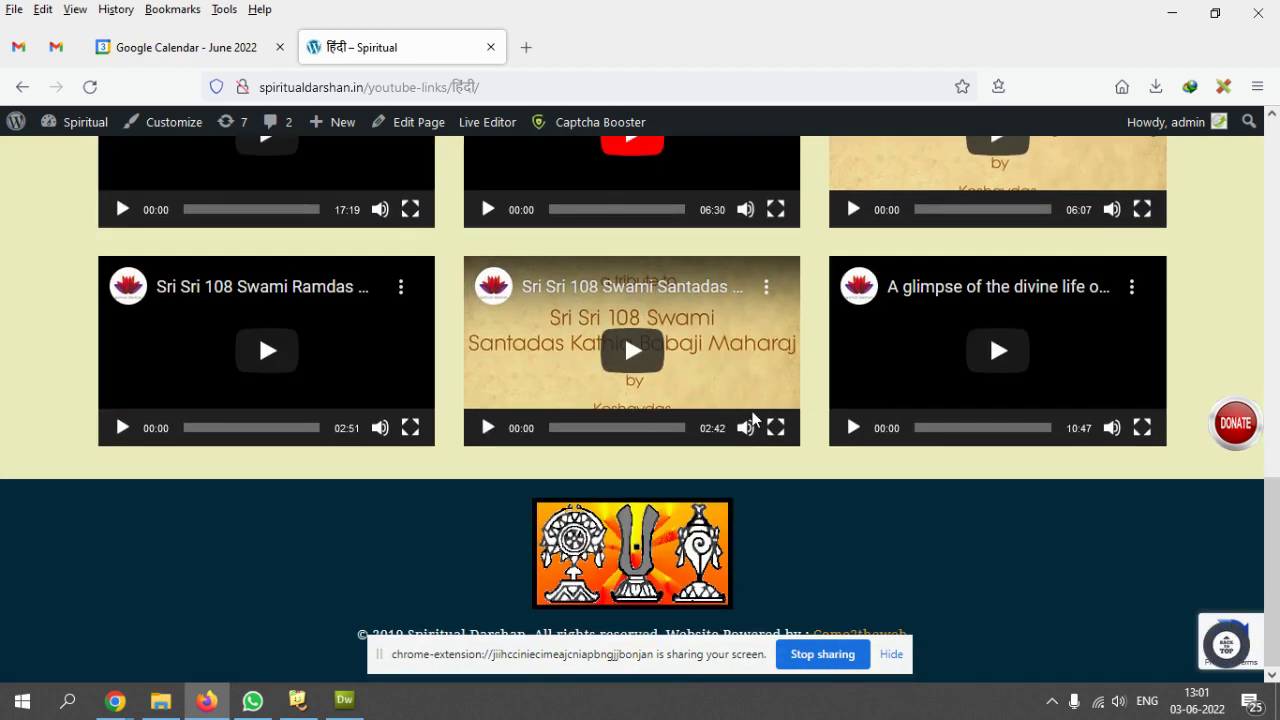
{"action": "scroll", "coordinate": [751, 415], "scroll_direction": "up", "scroll_amount": 8}
{"action": "scroll", "coordinate": [740, 423], "scroll_direction": "up", "scroll_amount": 3}
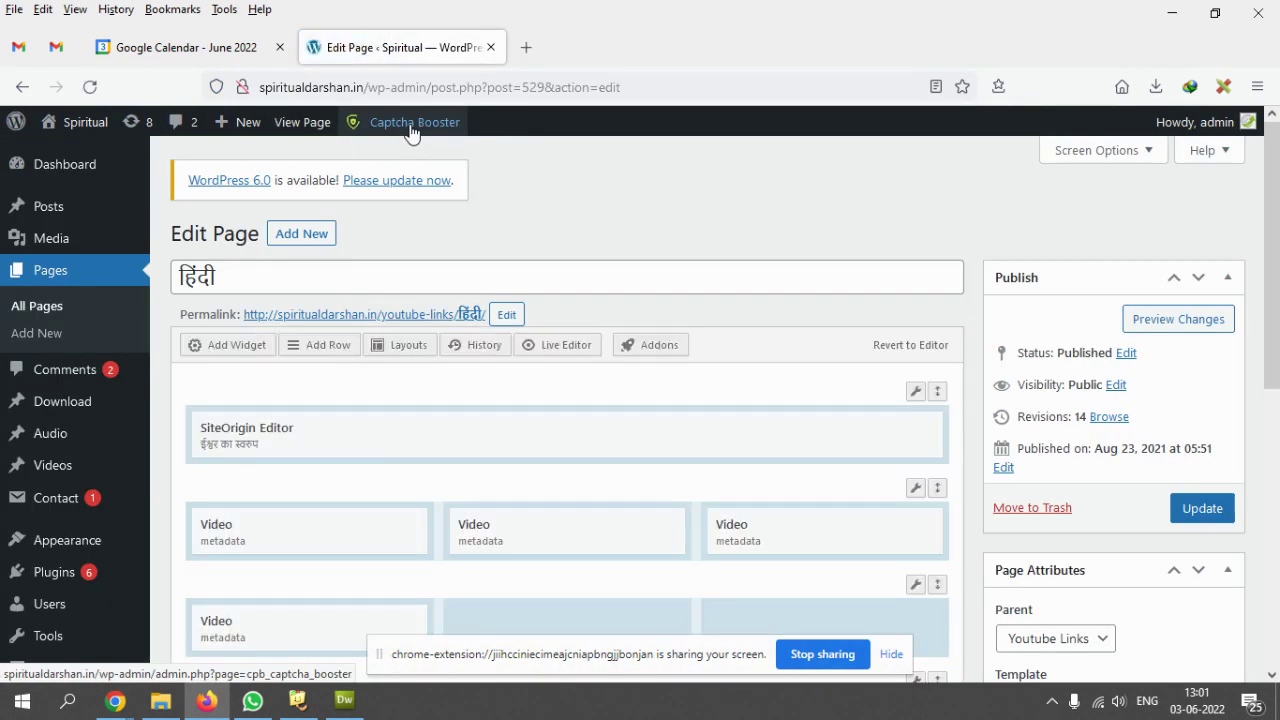
- Open the live हिंदी page in a new browser tab via View Page
{"action": "scroll", "coordinate": [900, 450], "scroll_direction": "down", "scroll_amount": 5}
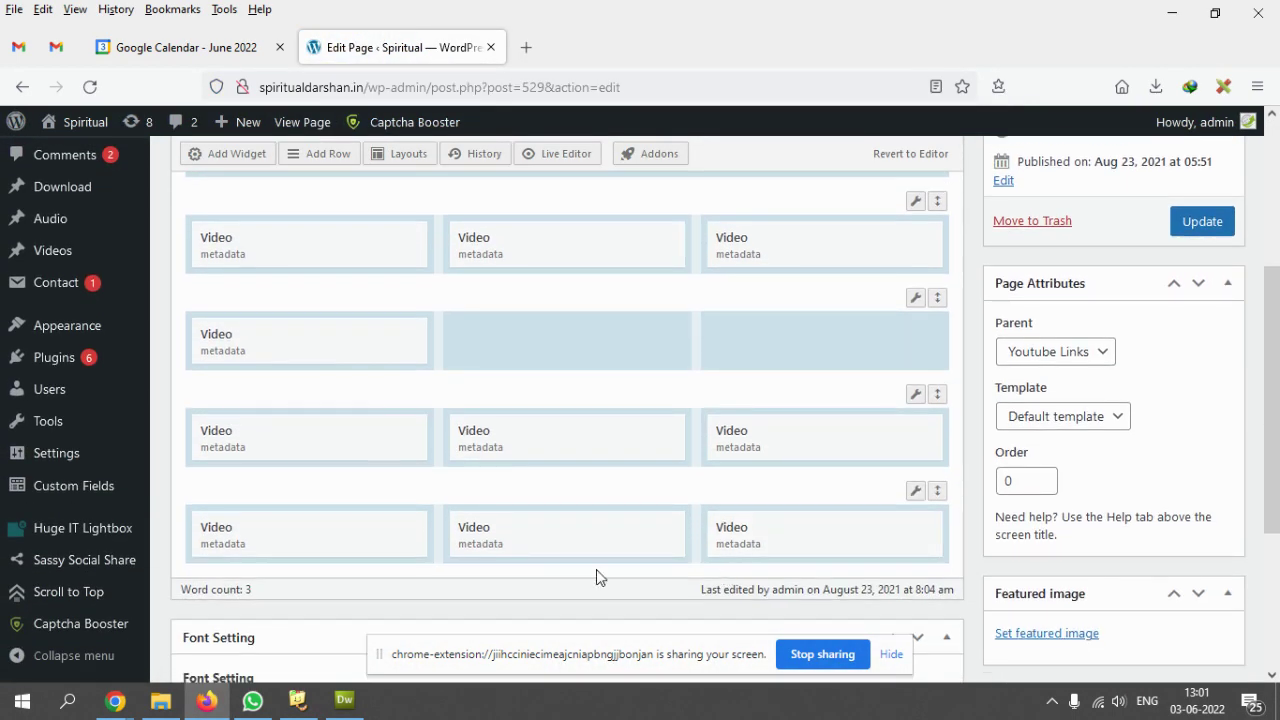
{"action": "scroll", "coordinate": [596, 569], "scroll_direction": "up", "scroll_amount": 2}
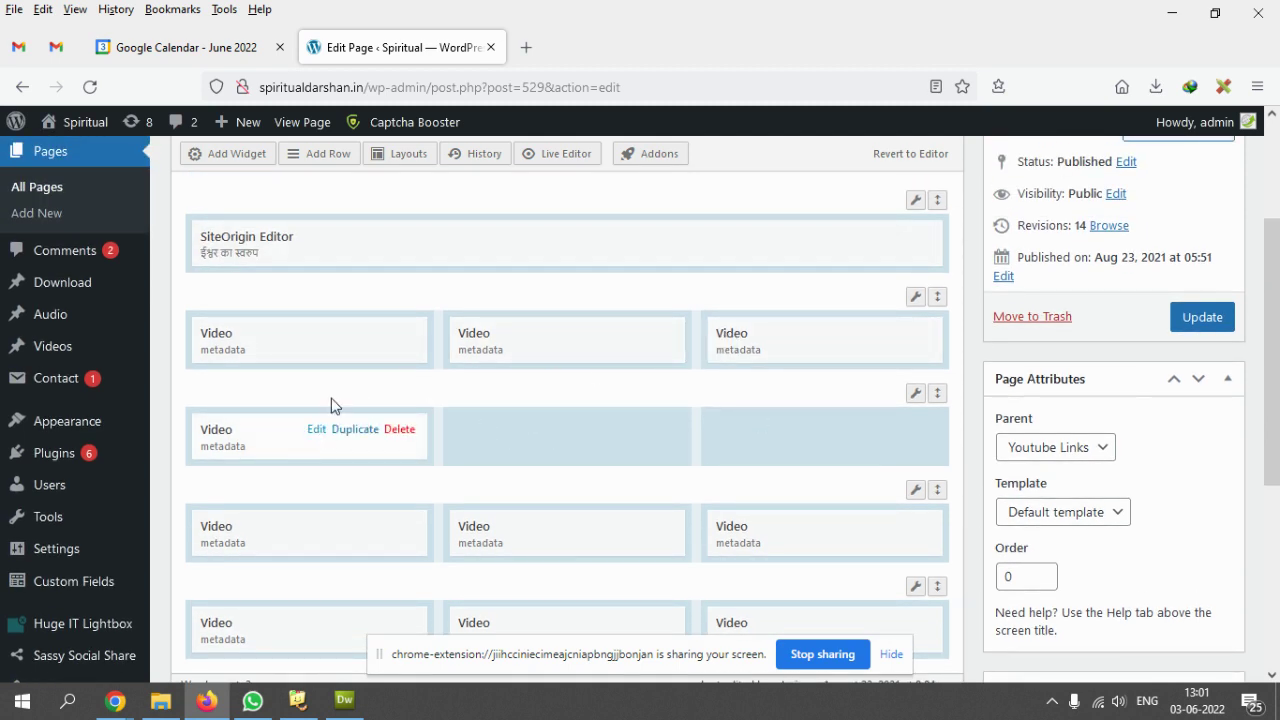
{"action": "right_click", "coordinate": [301, 128]}
{"action": "left_click", "coordinate": [350, 137]}
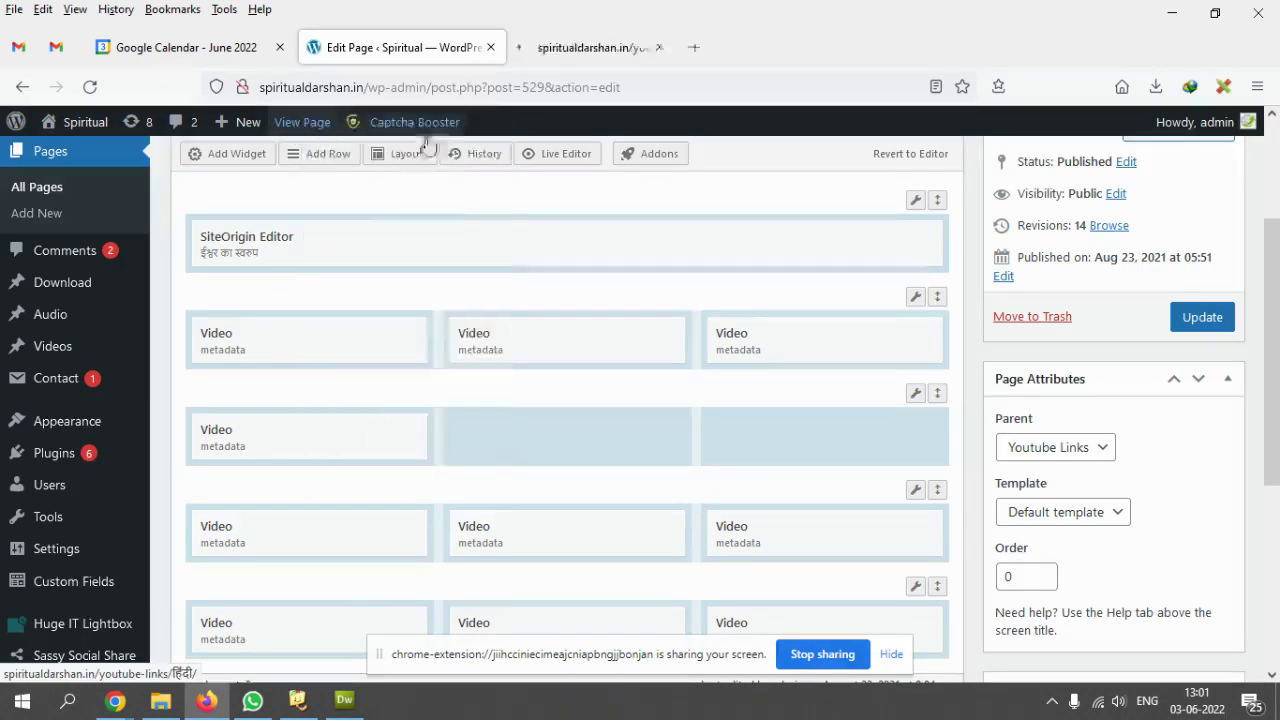
- Compare the live page's video rows against the page-builder layout
{"action": "left_click", "coordinate": [579, 45]}
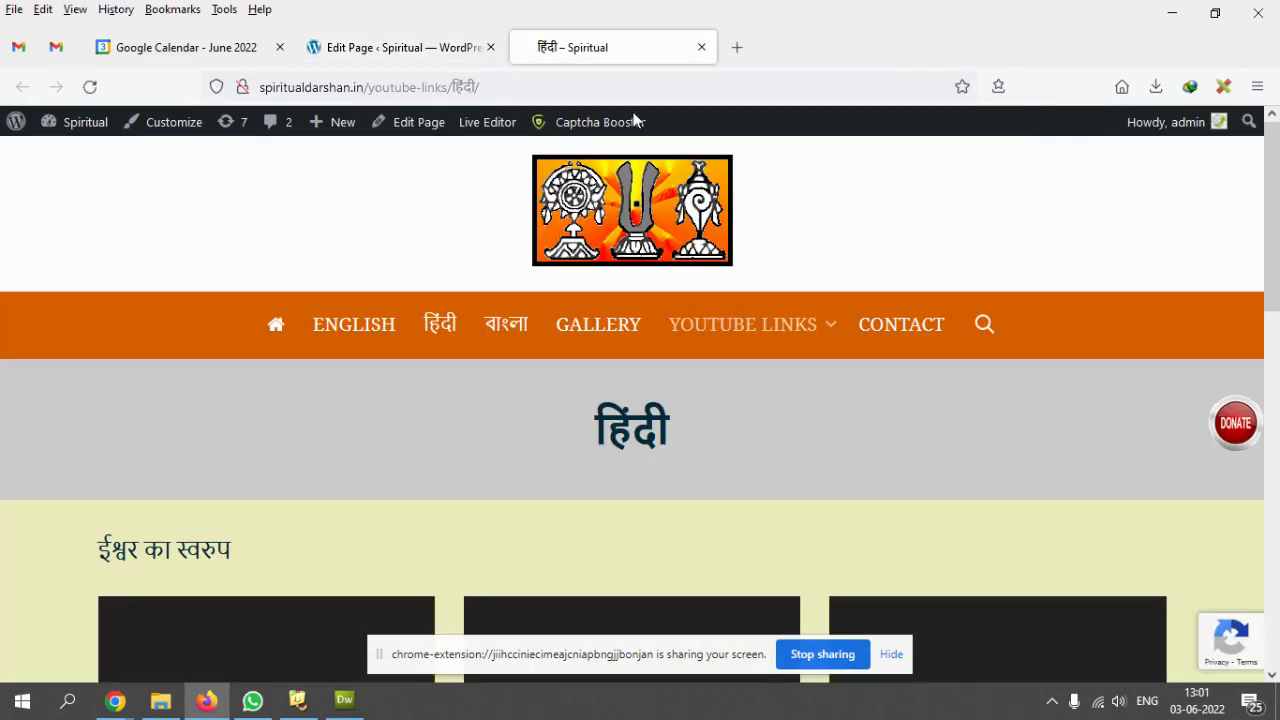
{"action": "scroll", "coordinate": [740, 390], "scroll_direction": "down", "scroll_amount": 4}
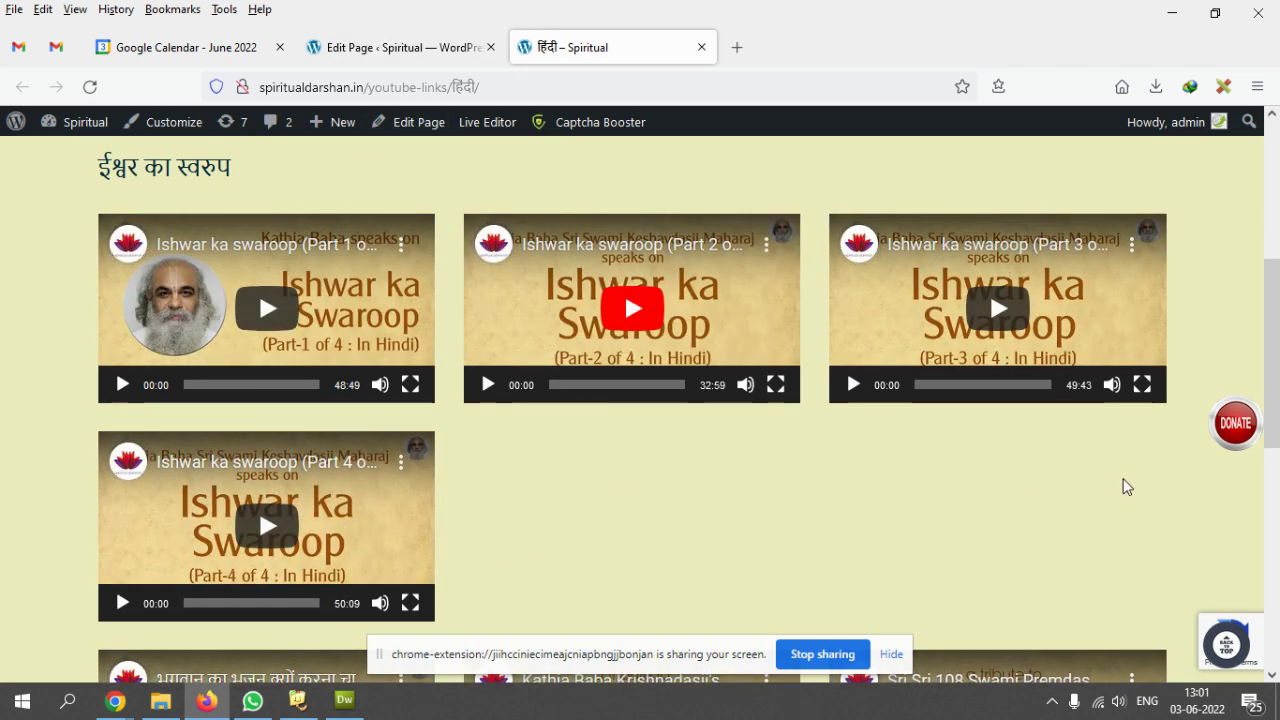
{"action": "left_click", "coordinate": [387, 52]}
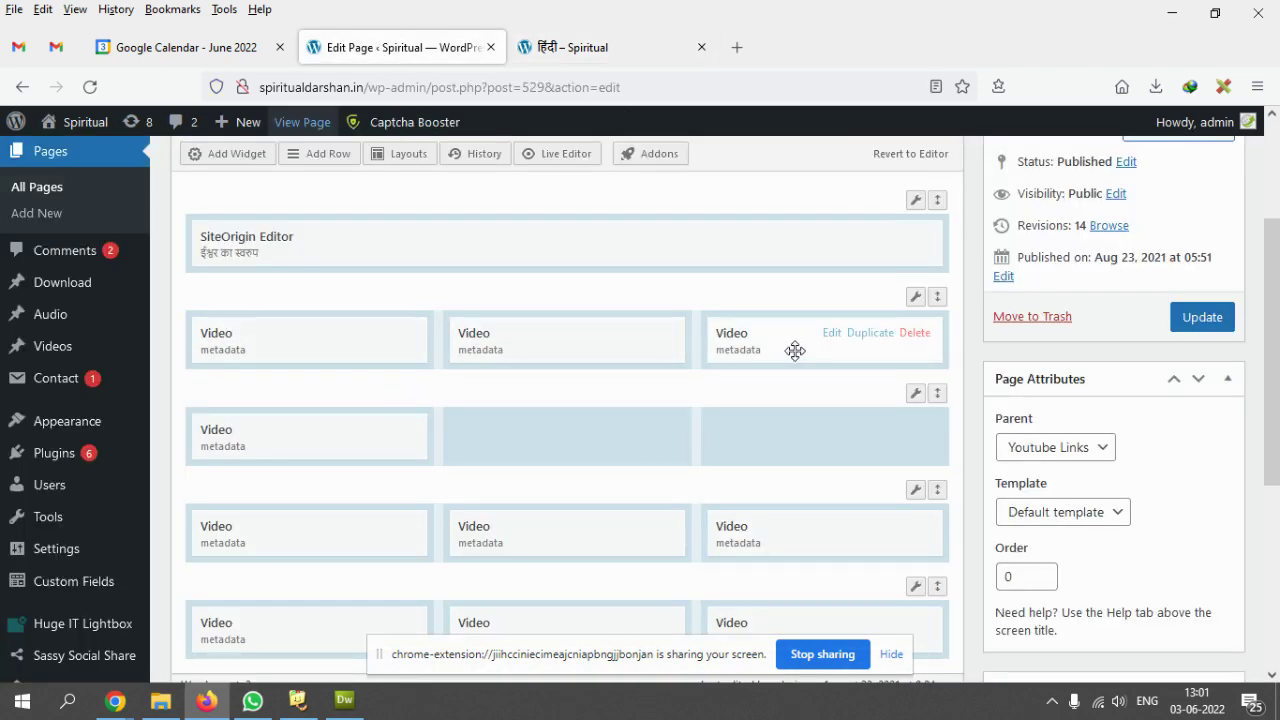
{"action": "scroll", "coordinate": [806, 466], "scroll_direction": "down", "scroll_amount": 3}
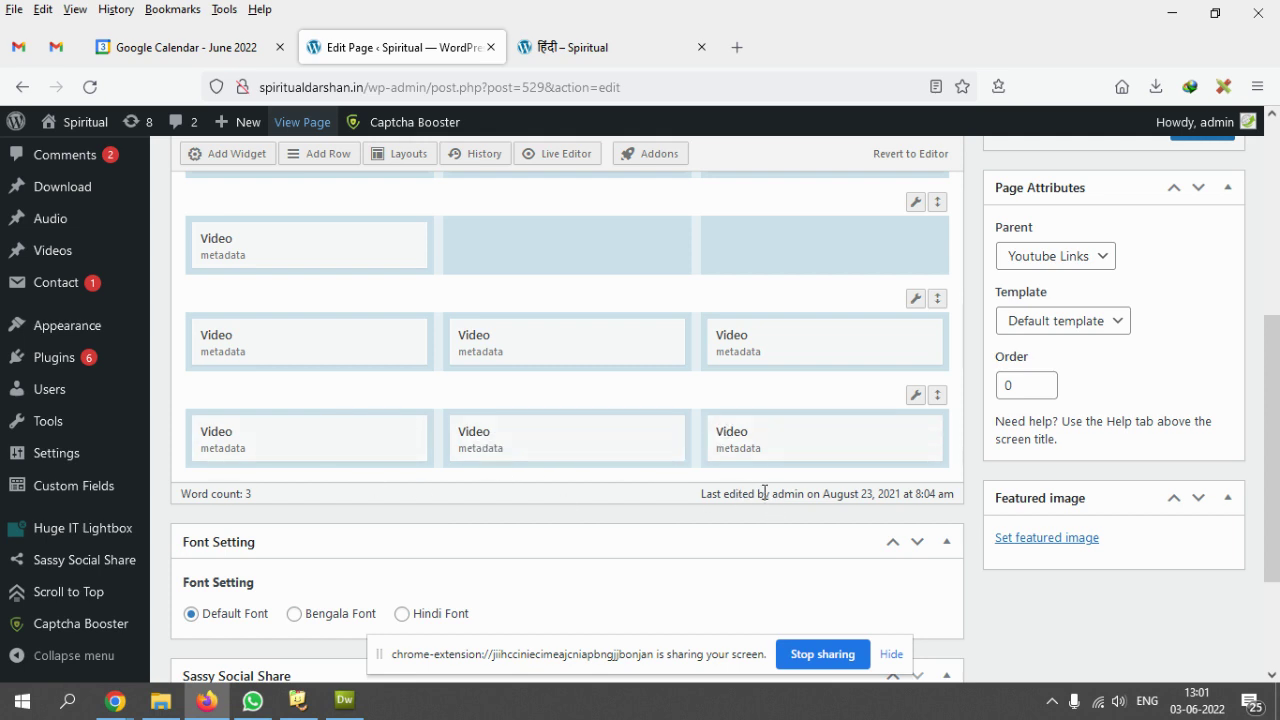
{"action": "left_click", "coordinate": [616, 51]}
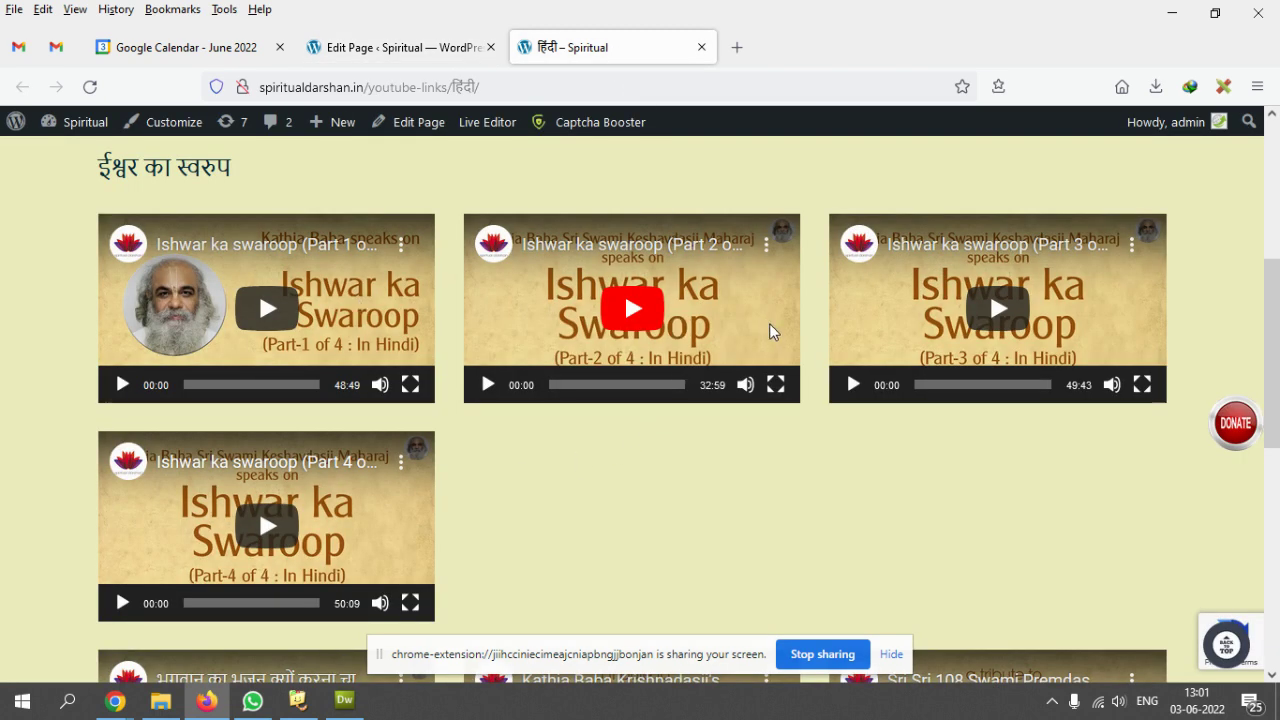
{"action": "left_click", "coordinate": [420, 47]}
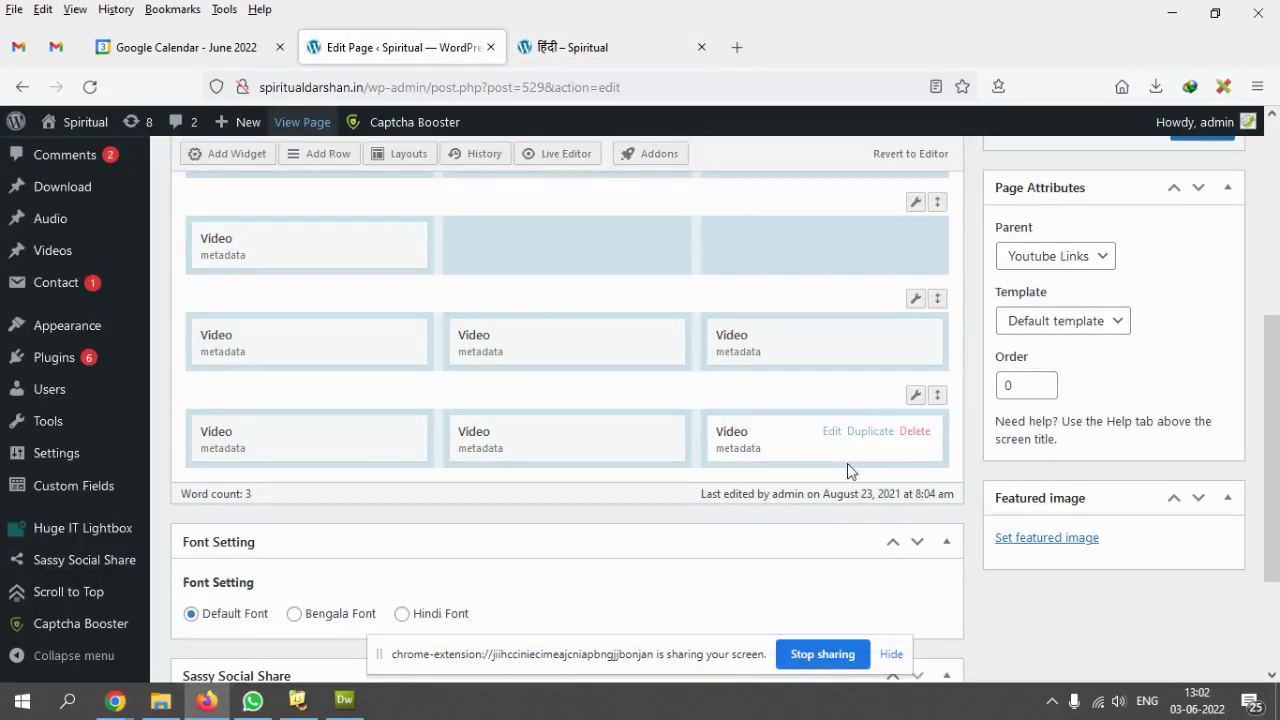
{"action": "mouse_move", "coordinate": [918, 400]}
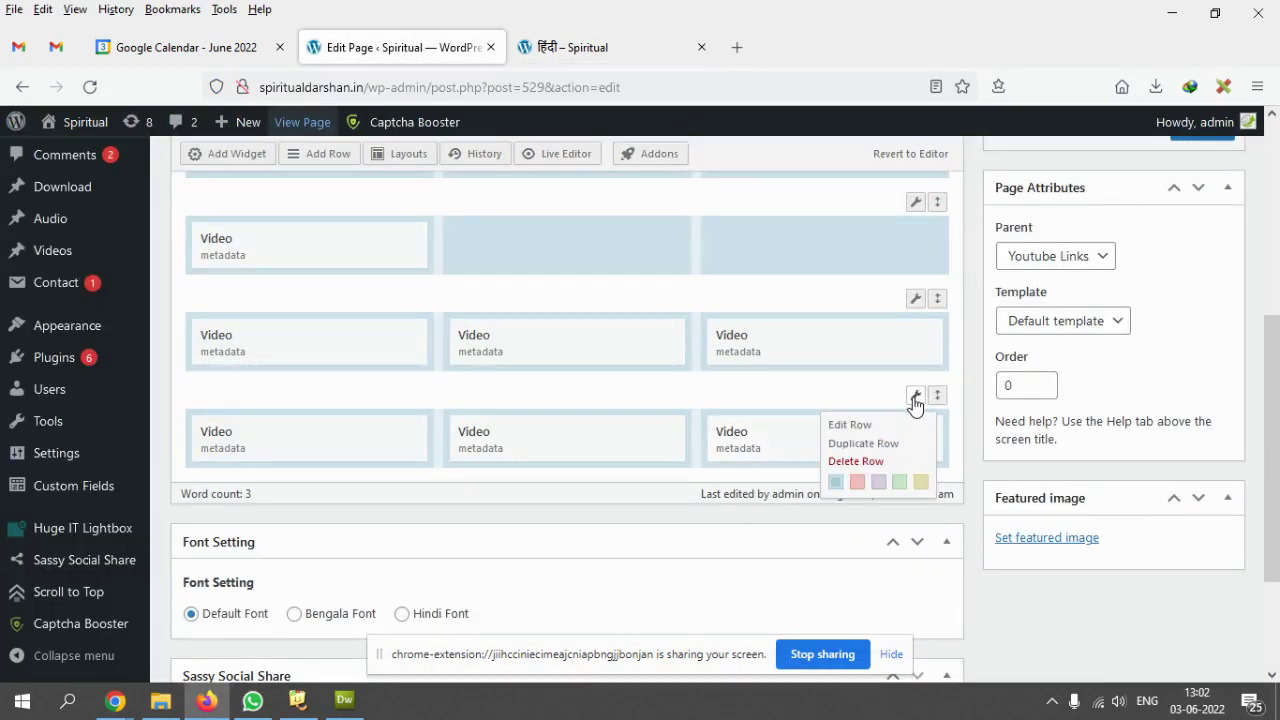
- Switch the bottom video row to four columns, then revert it to three
{"action": "left_click", "coordinate": [846, 428]}
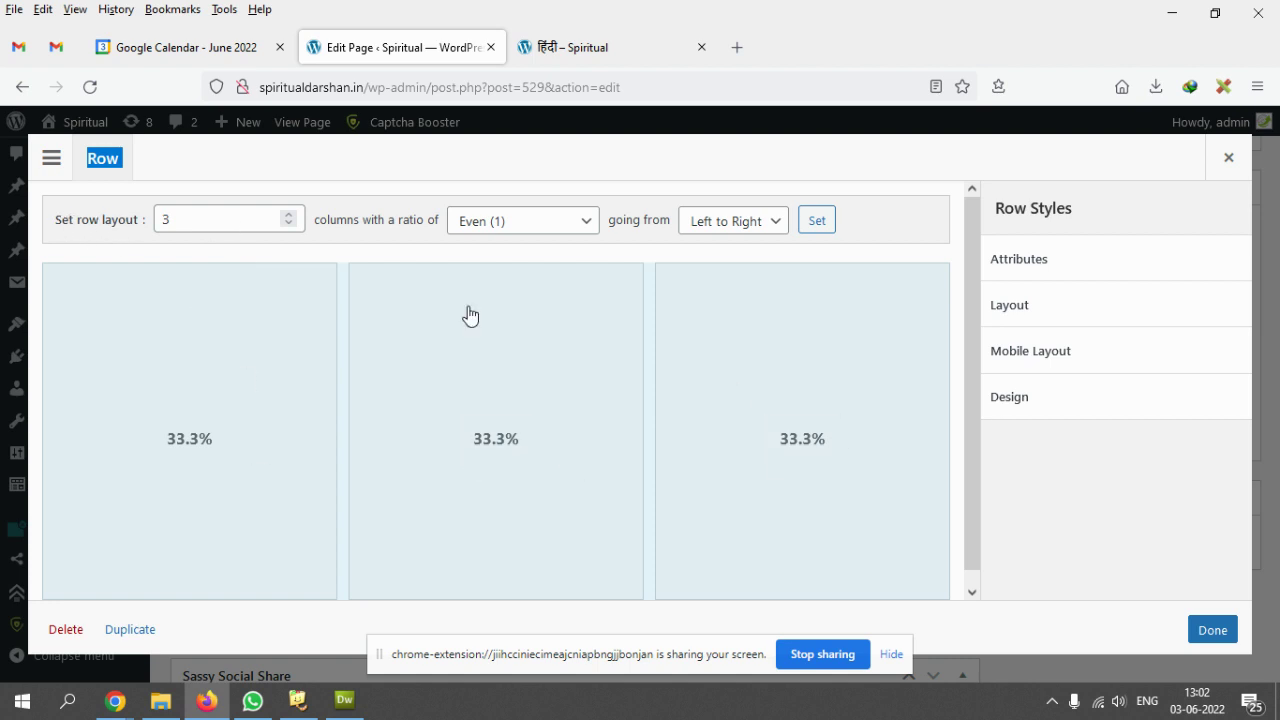
{"action": "left_click", "coordinate": [289, 215]}
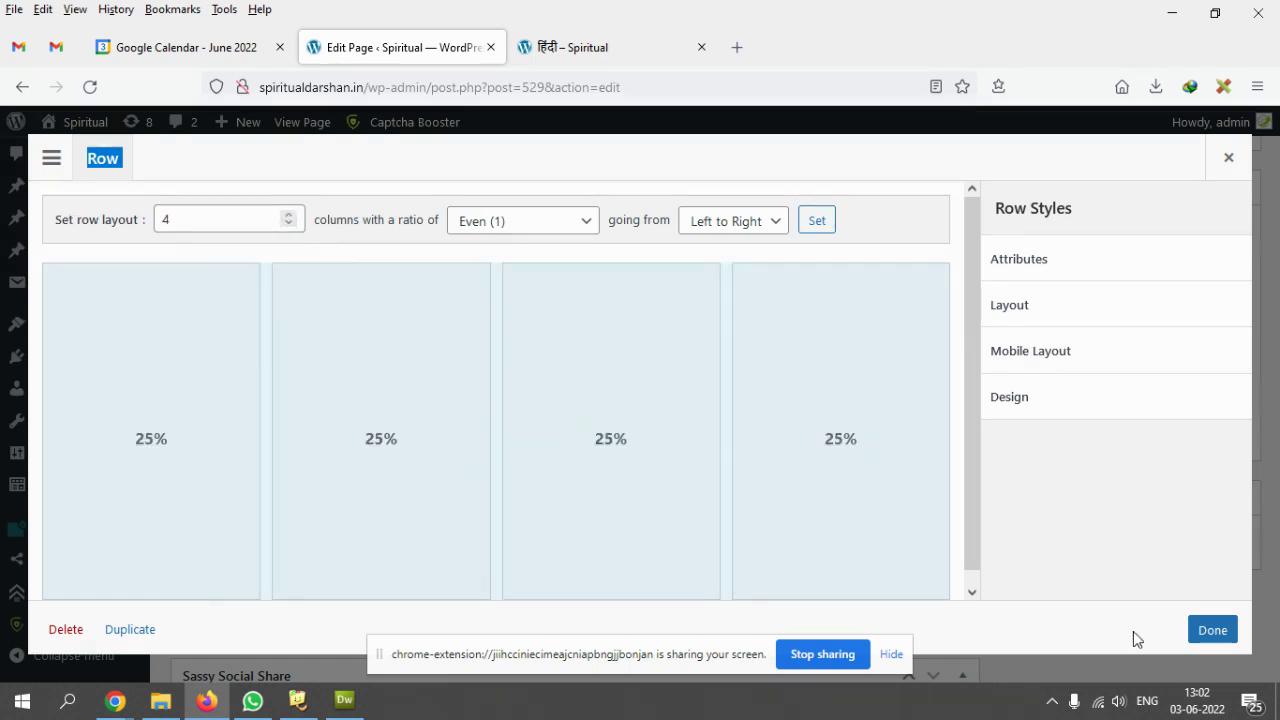
{"action": "left_click", "coordinate": [1205, 629]}
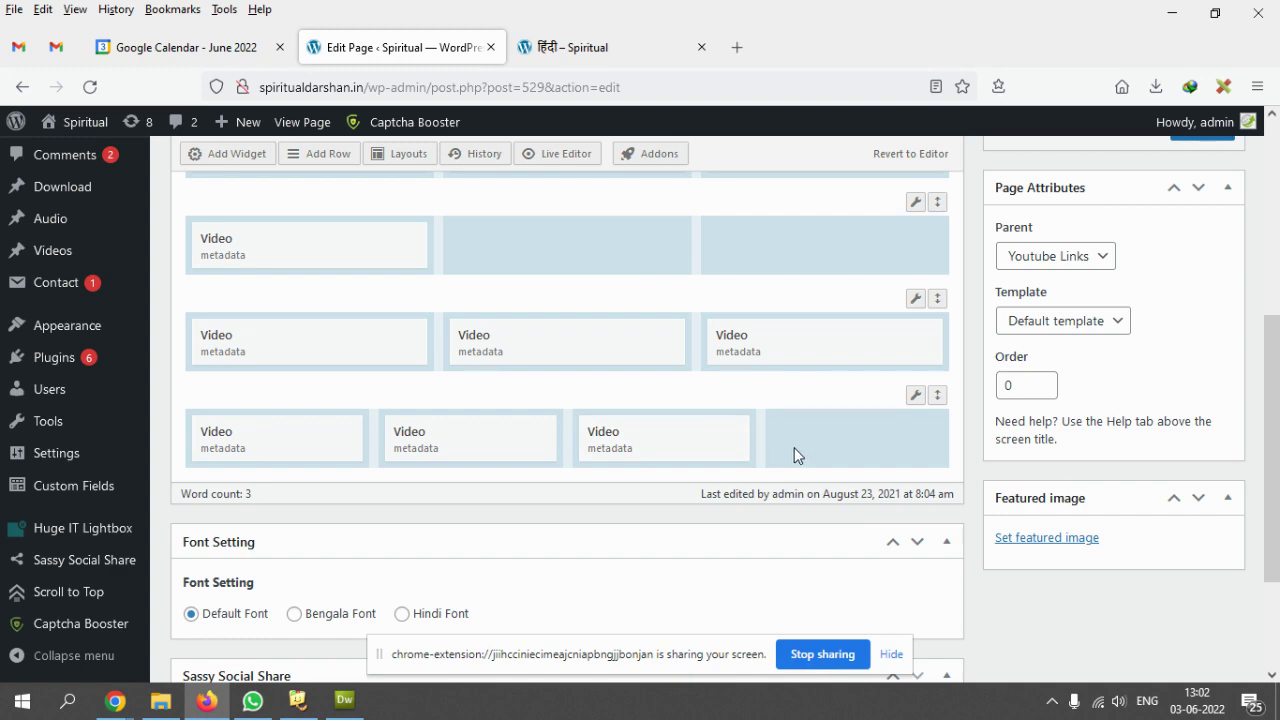
{"action": "scroll", "coordinate": [771, 466], "scroll_direction": "up", "scroll_amount": 2}
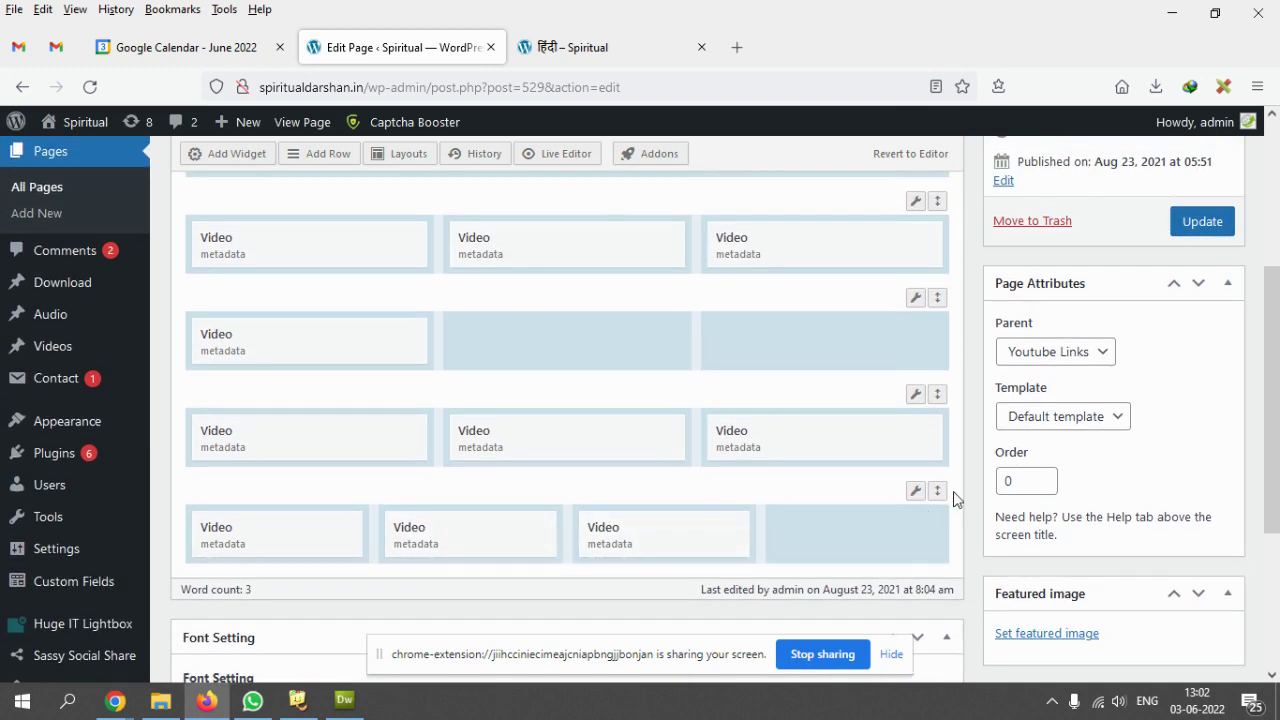
{"action": "left_click", "coordinate": [915, 490]}
{"action": "left_click", "coordinate": [289, 224]}
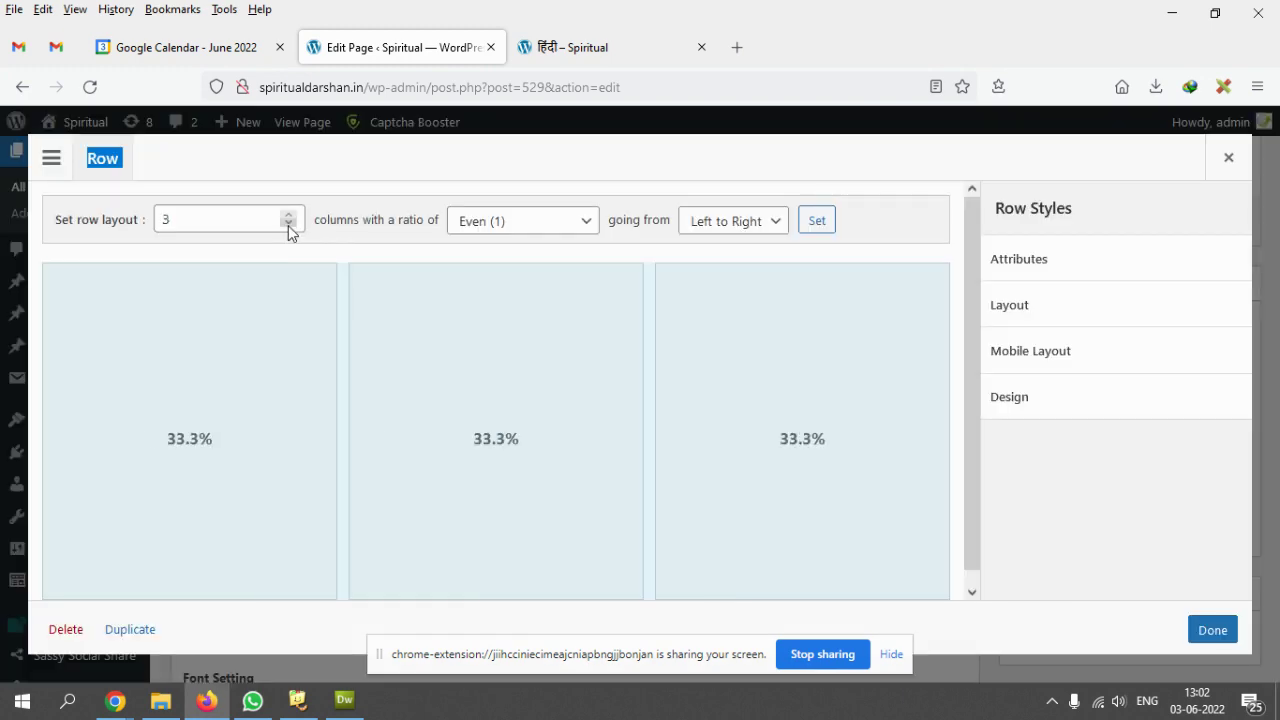
{"action": "left_click", "coordinate": [1208, 630]}
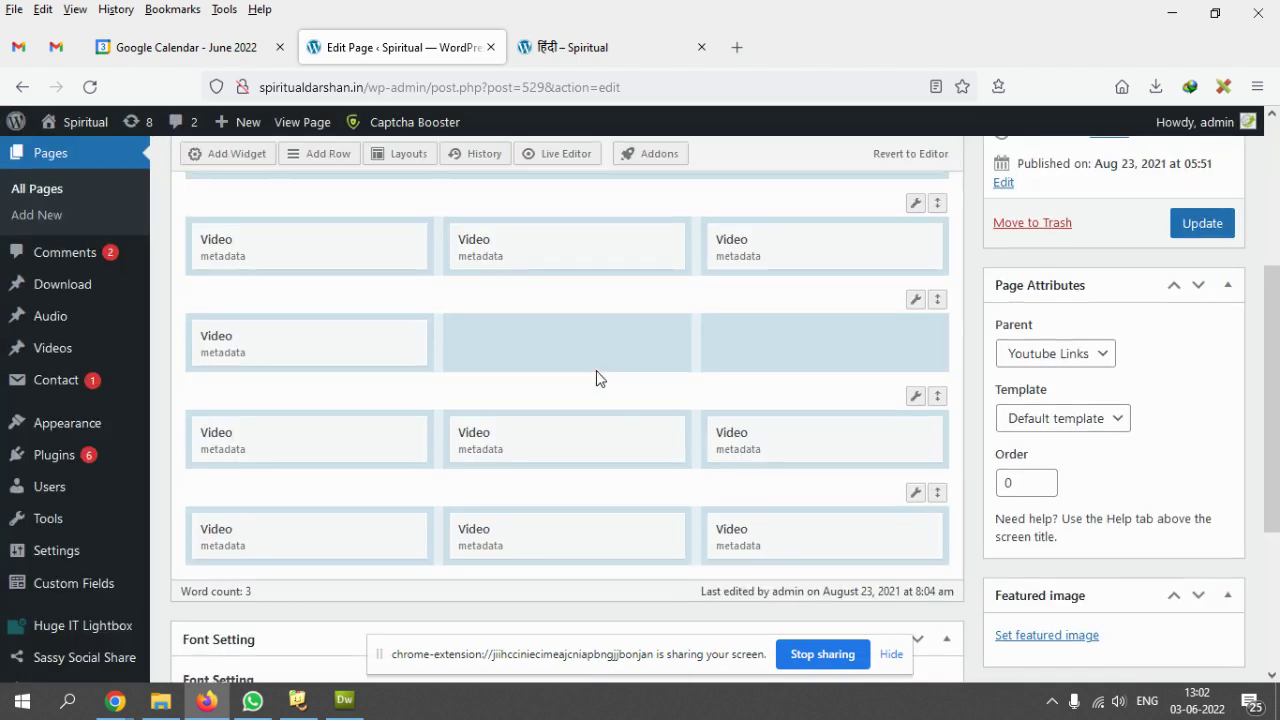
- Set the first video row under the heading to four equal columns
{"action": "scroll", "coordinate": [597, 374], "scroll_direction": "up", "scroll_amount": 2}
{"action": "left_click", "coordinate": [916, 297]}
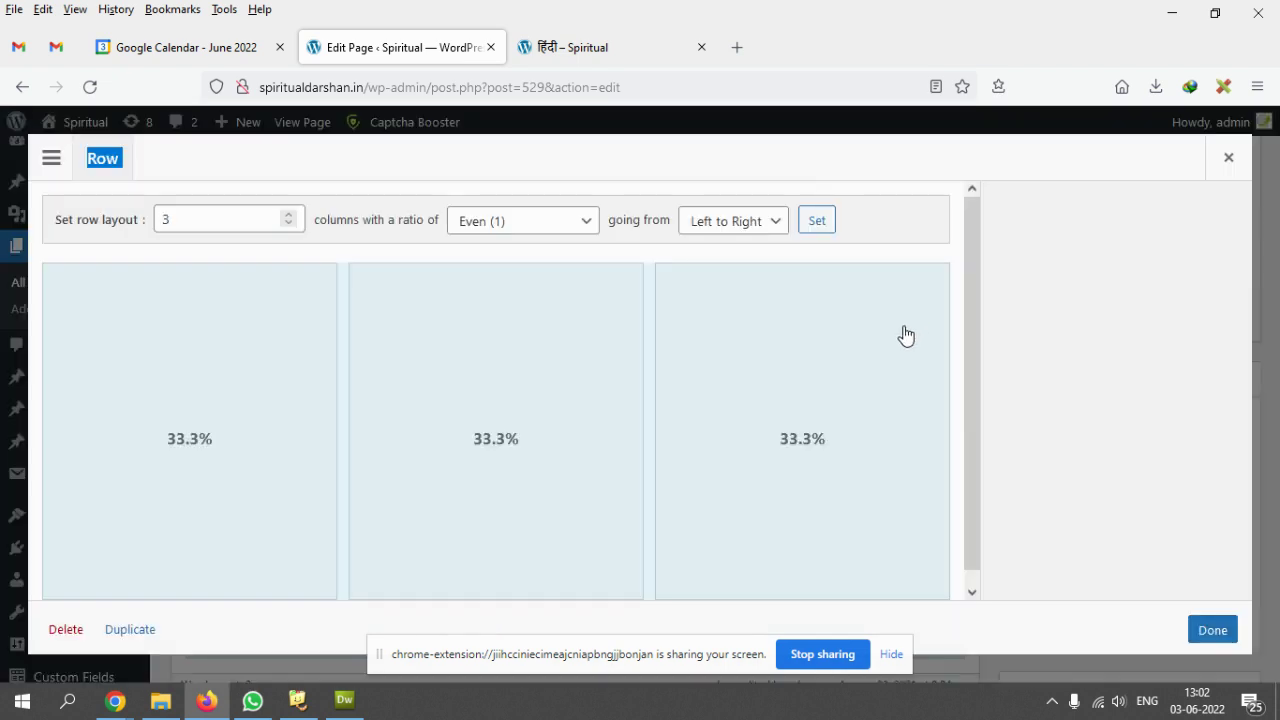
{"action": "left_click", "coordinate": [289, 215]}
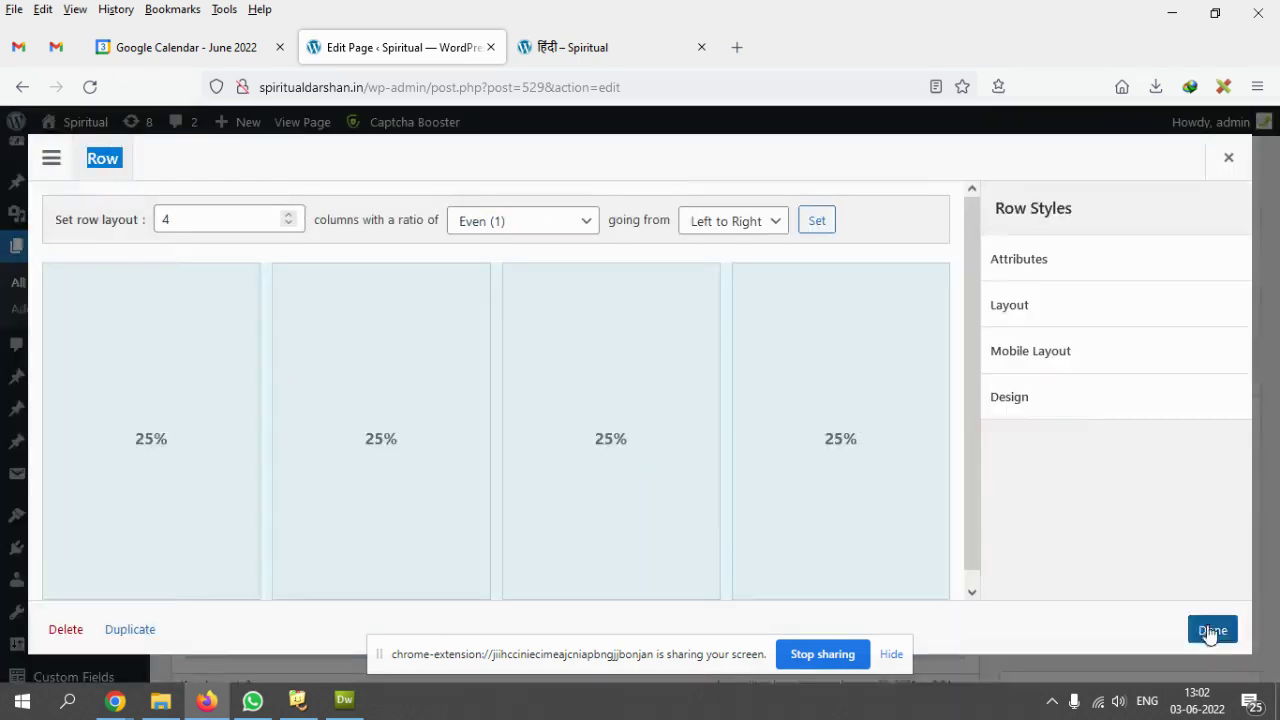
{"action": "left_click", "coordinate": [1211, 628]}
- Drag the lone video into the first row's fourth column, then reload the live हिंदी page
{"action": "mouse_move", "coordinate": [320, 437]}
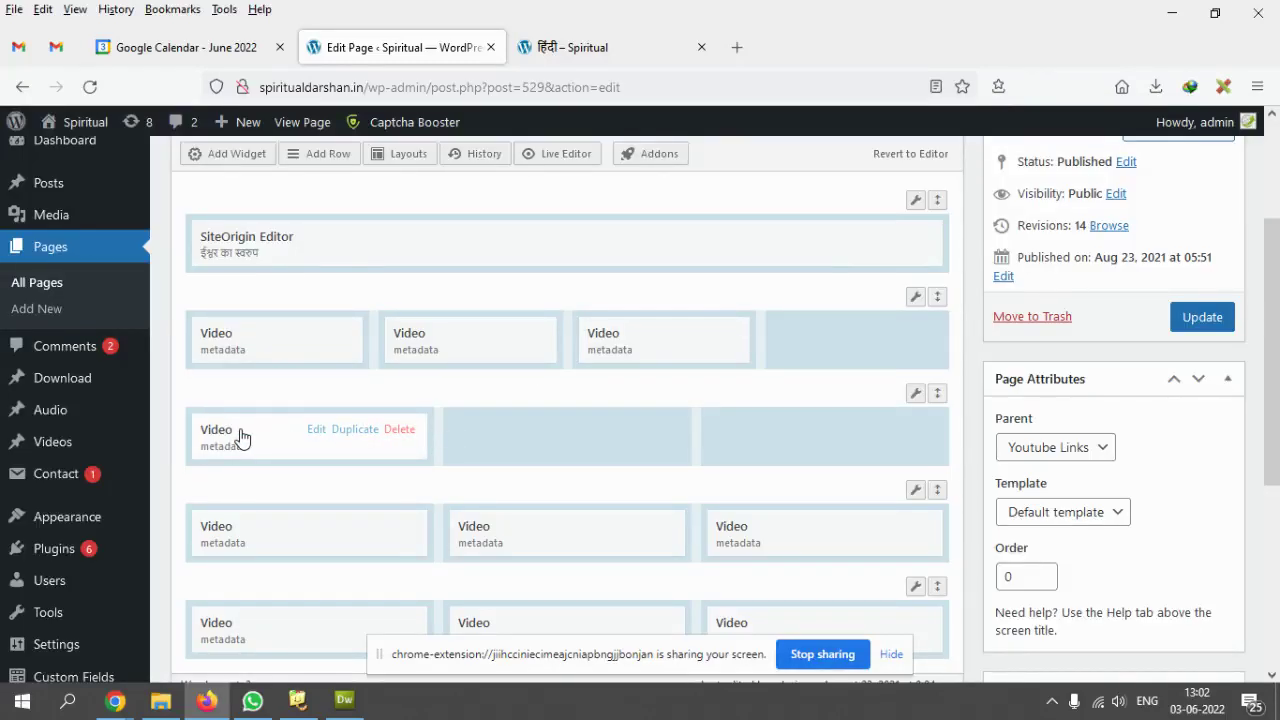
{"action": "left_click_drag", "start_coordinate": [221, 438], "coordinate": [824, 342]}
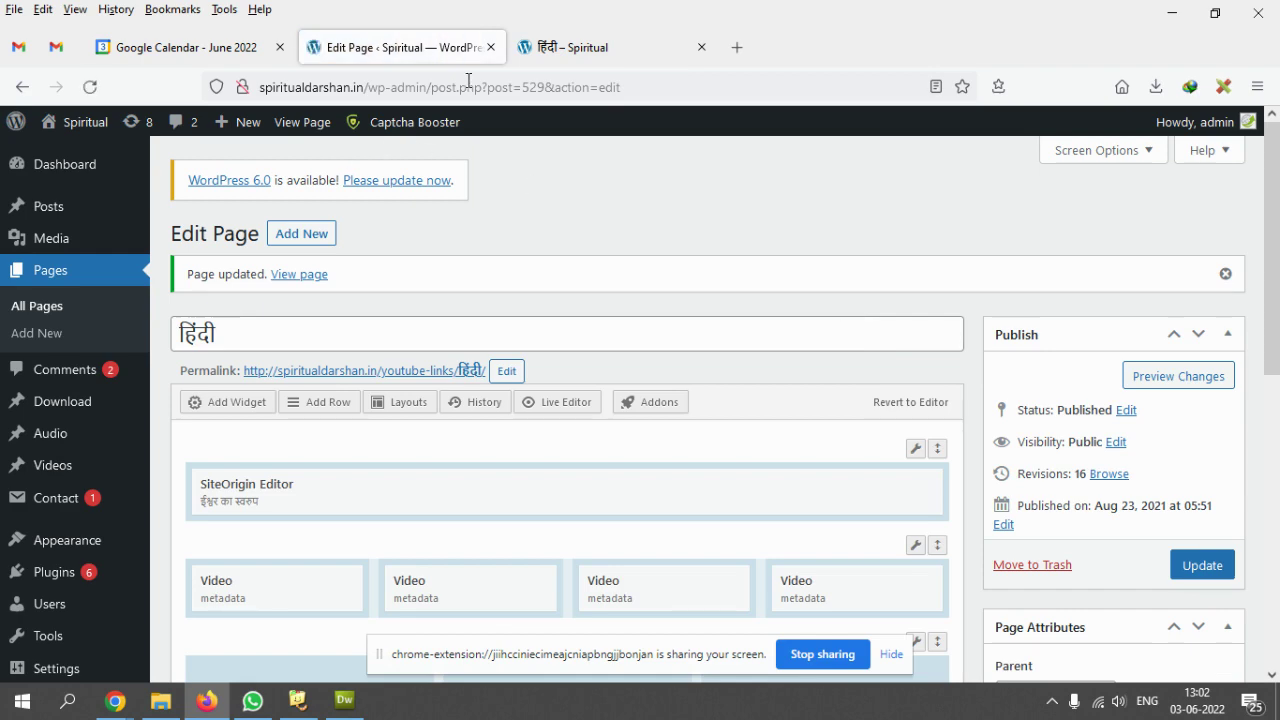
{"action": "left_click", "coordinate": [575, 47]}
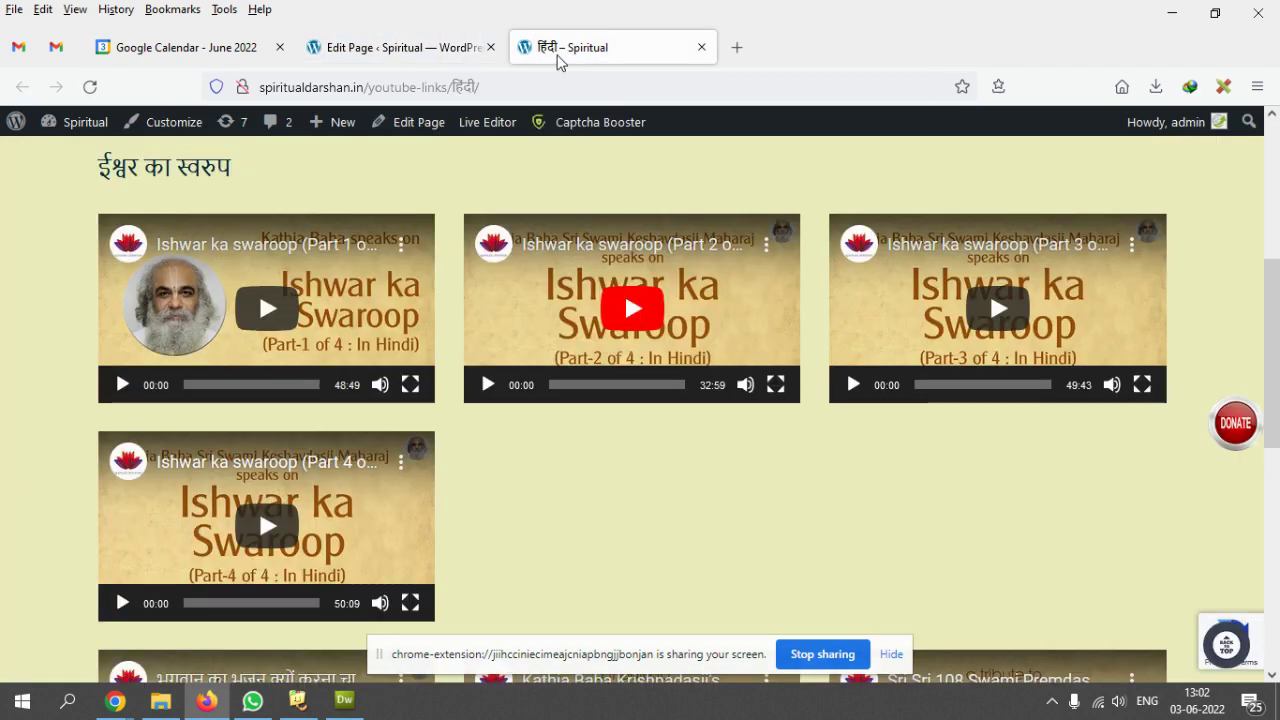
{"action": "left_click", "coordinate": [76, 87]}
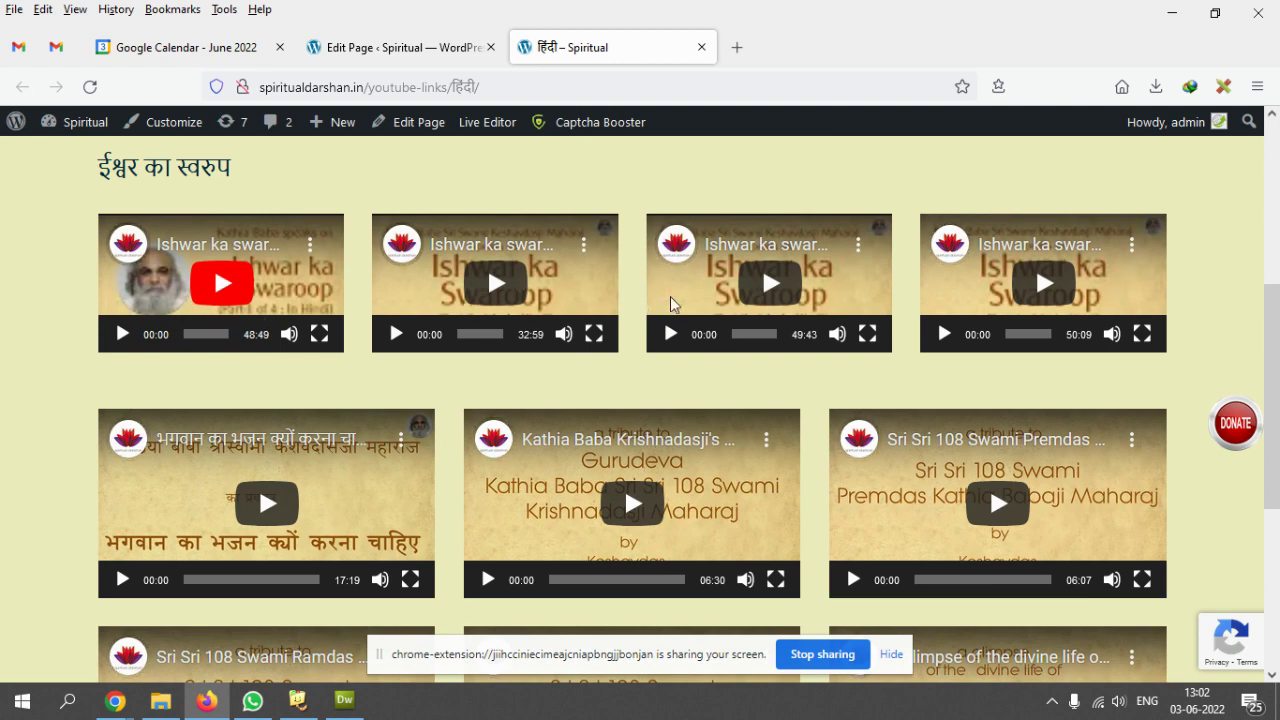
- Confirm the live page's four-video first row, then review the rows in the page editor
{"action": "scroll", "coordinate": [260, 305], "scroll_direction": "down", "scroll_amount": 3}
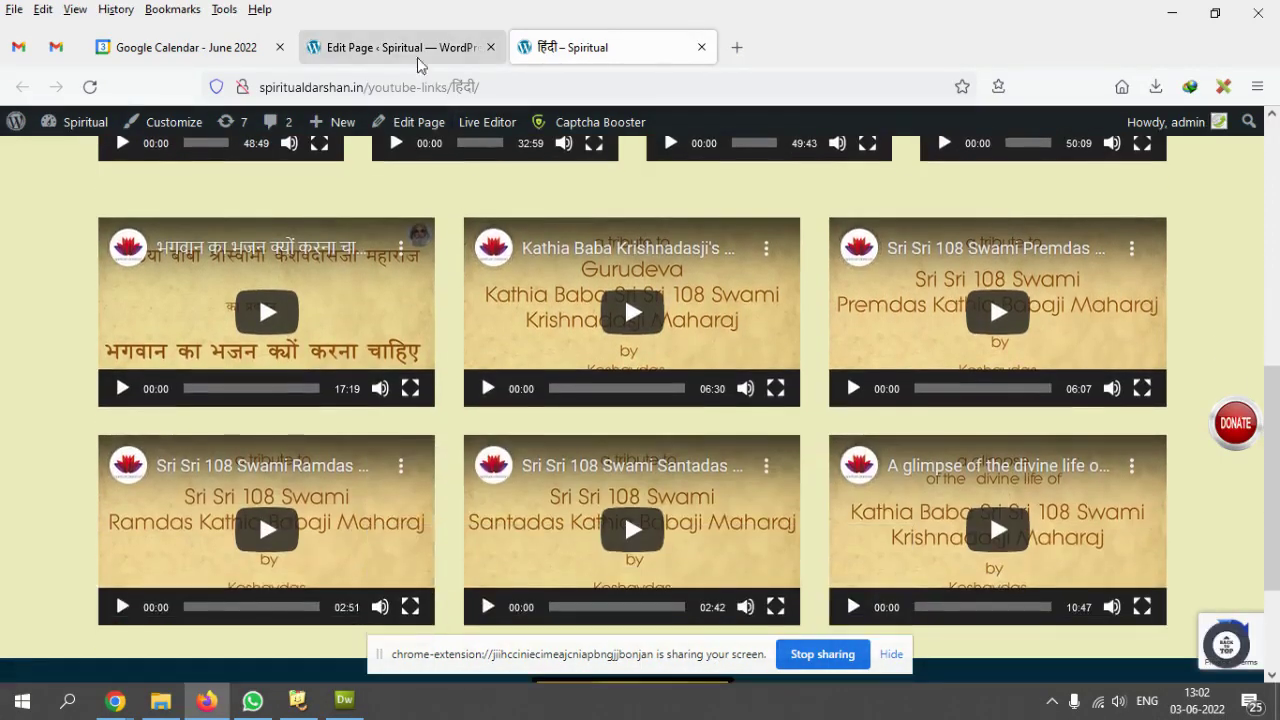
{"action": "left_click", "coordinate": [440, 47]}
{"action": "scroll", "coordinate": [669, 431], "scroll_direction": "down", "scroll_amount": 2}
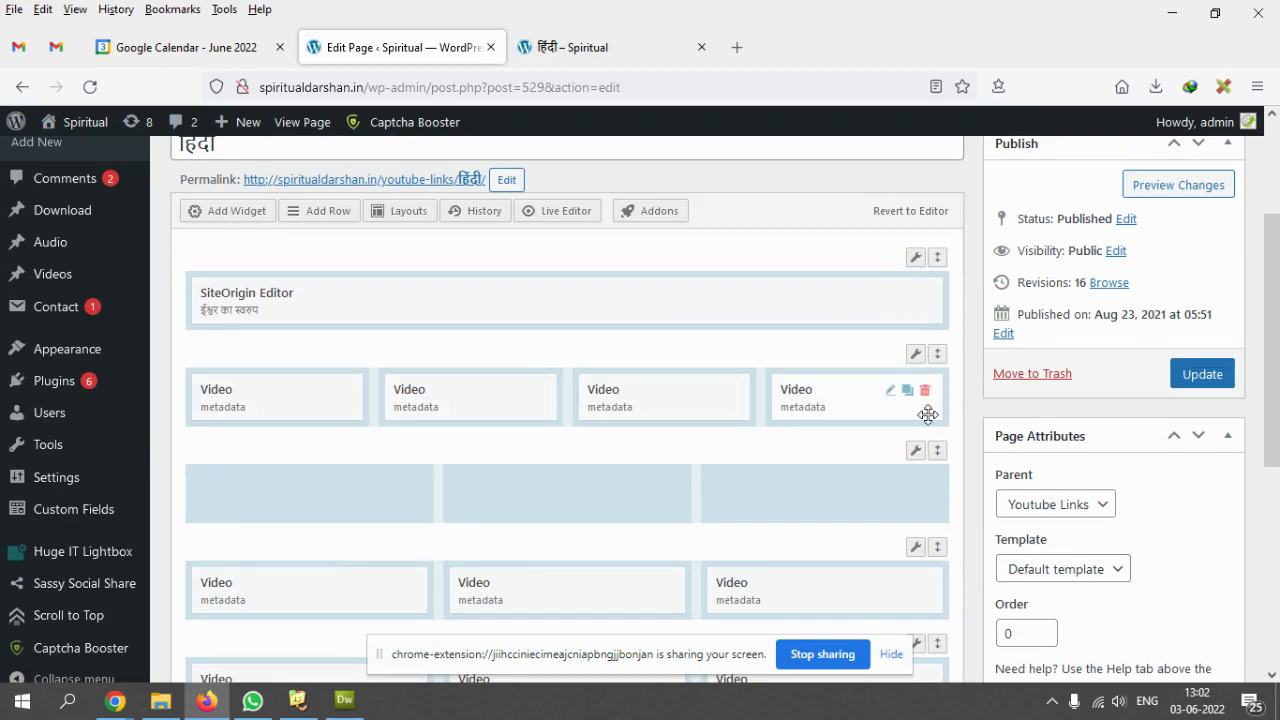
{"action": "scroll", "coordinate": [903, 430], "scroll_direction": "down", "scroll_amount": 1}
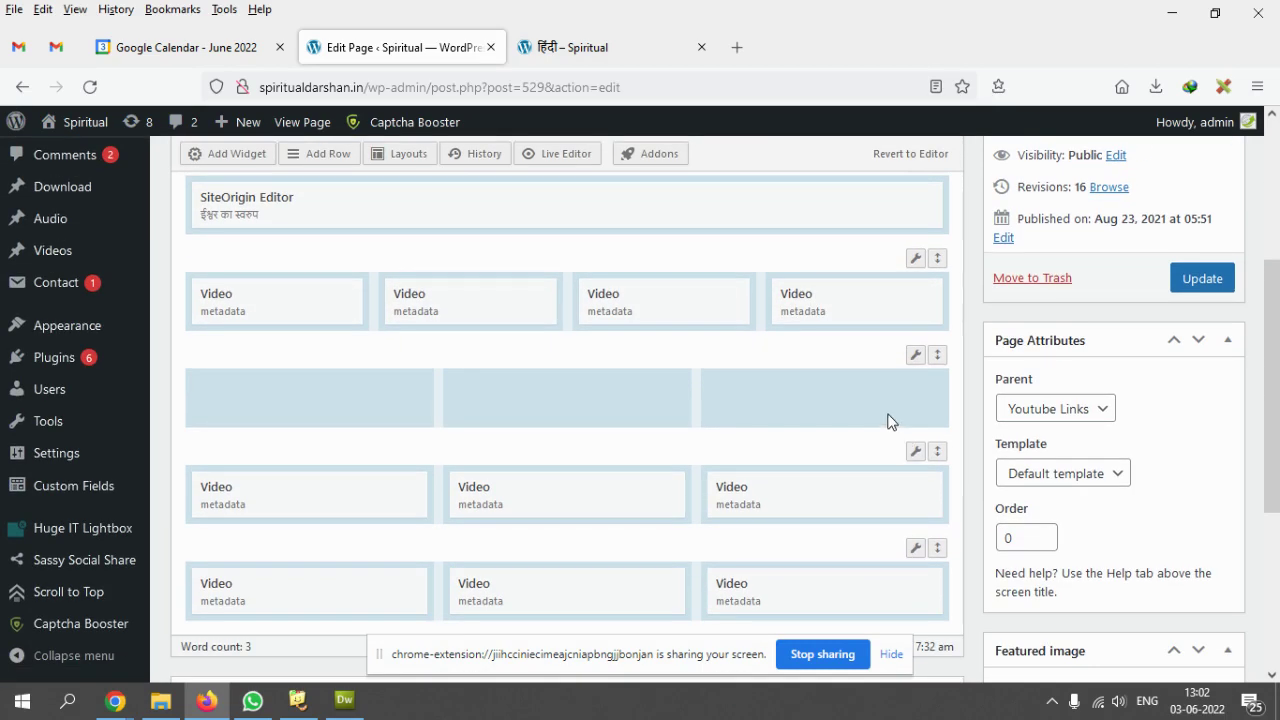
{"action": "scroll", "coordinate": [887, 410], "scroll_direction": "down", "scroll_amount": 1}
{"action": "scroll", "coordinate": [886, 409], "scroll_direction": "up", "scroll_amount": 1}
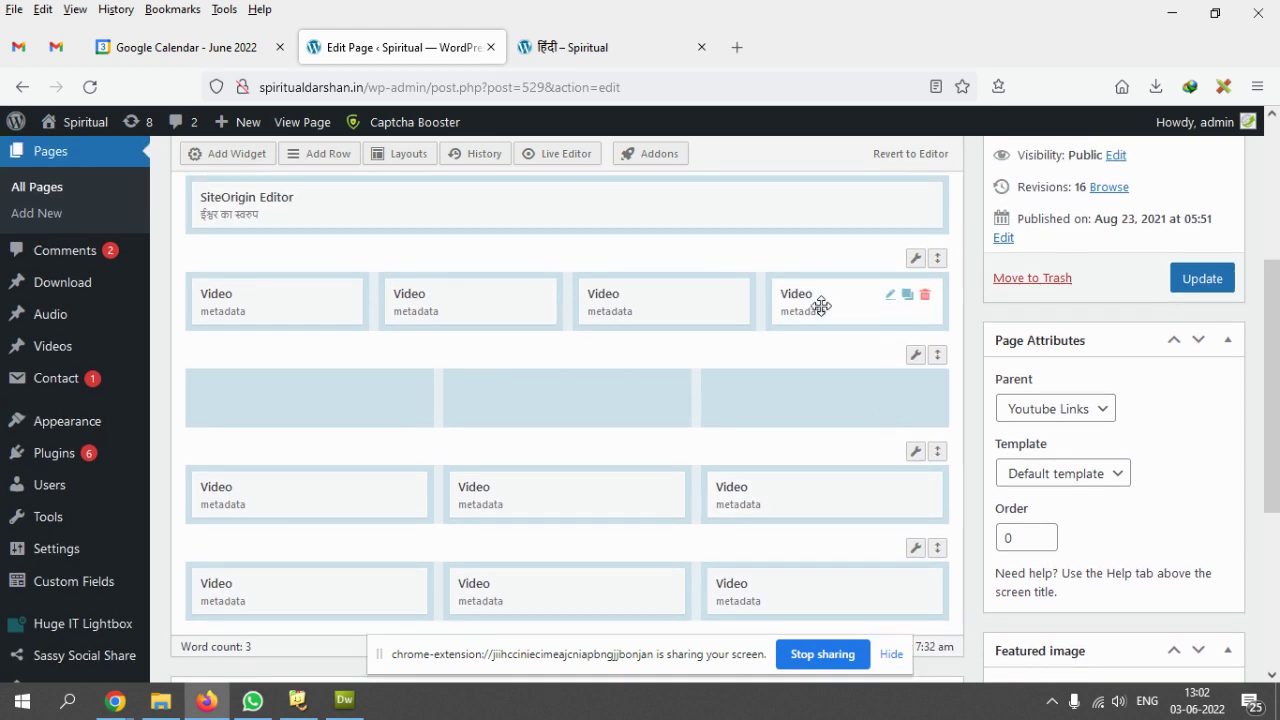
{"action": "mouse_move", "coordinate": [812, 302]}
{"action": "left_mouse_down"}
{"action": "mouse_move", "coordinate": [550, 342]}
{"action": "mouse_move", "coordinate": [267, 422]}
{"action": "mouse_move", "coordinate": [802, 298]}
{"action": "left_mouse_up"}
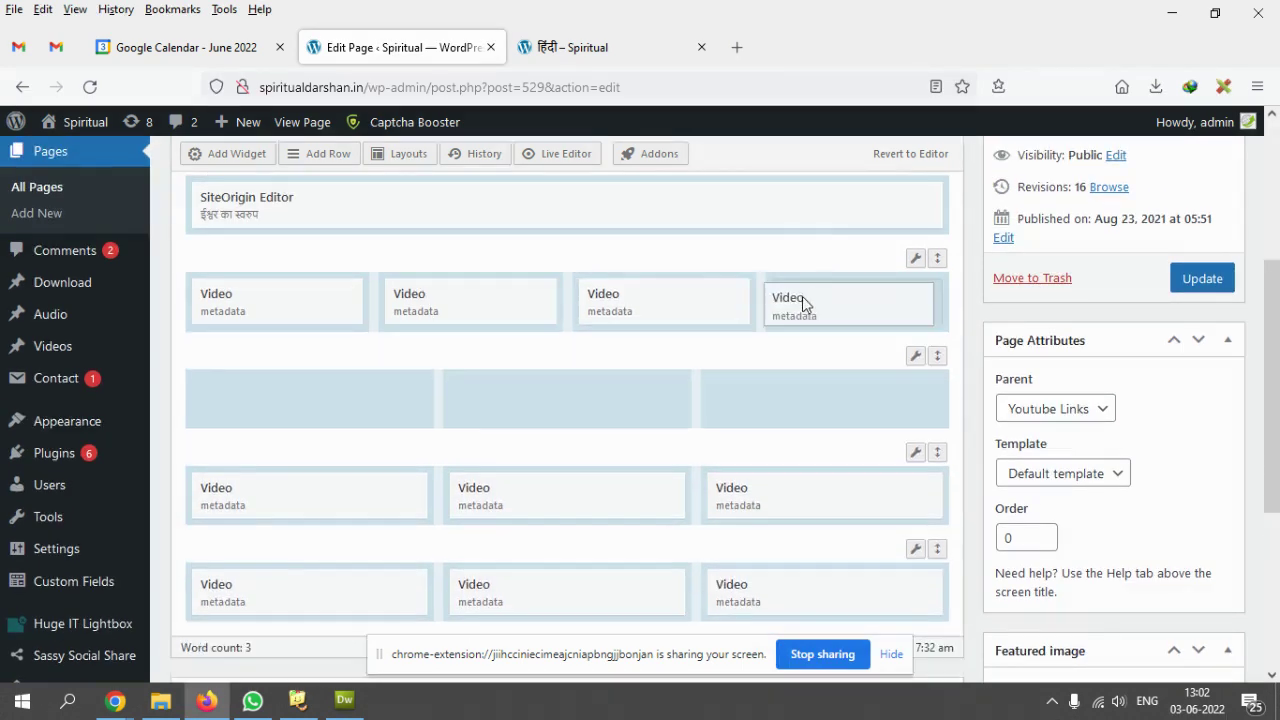
{"action": "mouse_move", "coordinate": [894, 324]}
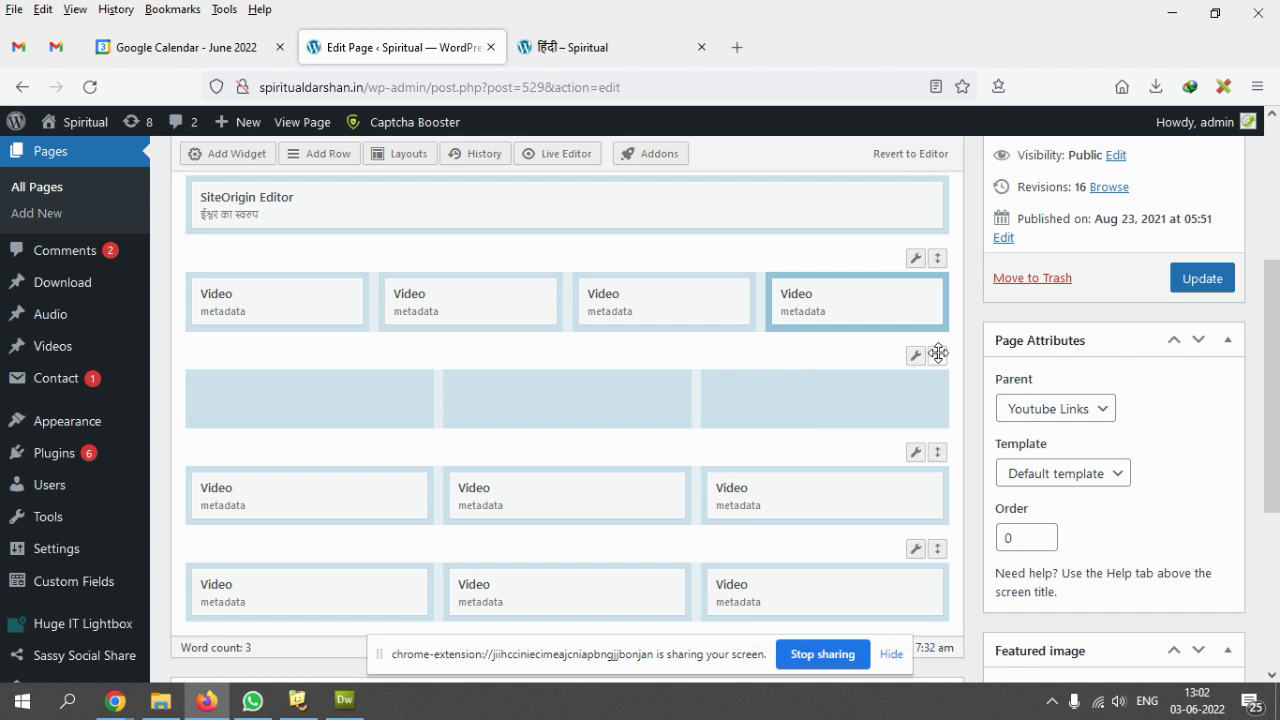
- Delete the empty three-column row beneath the four-video row, confirming the deletion
{"action": "mouse_move", "coordinate": [915, 362]}
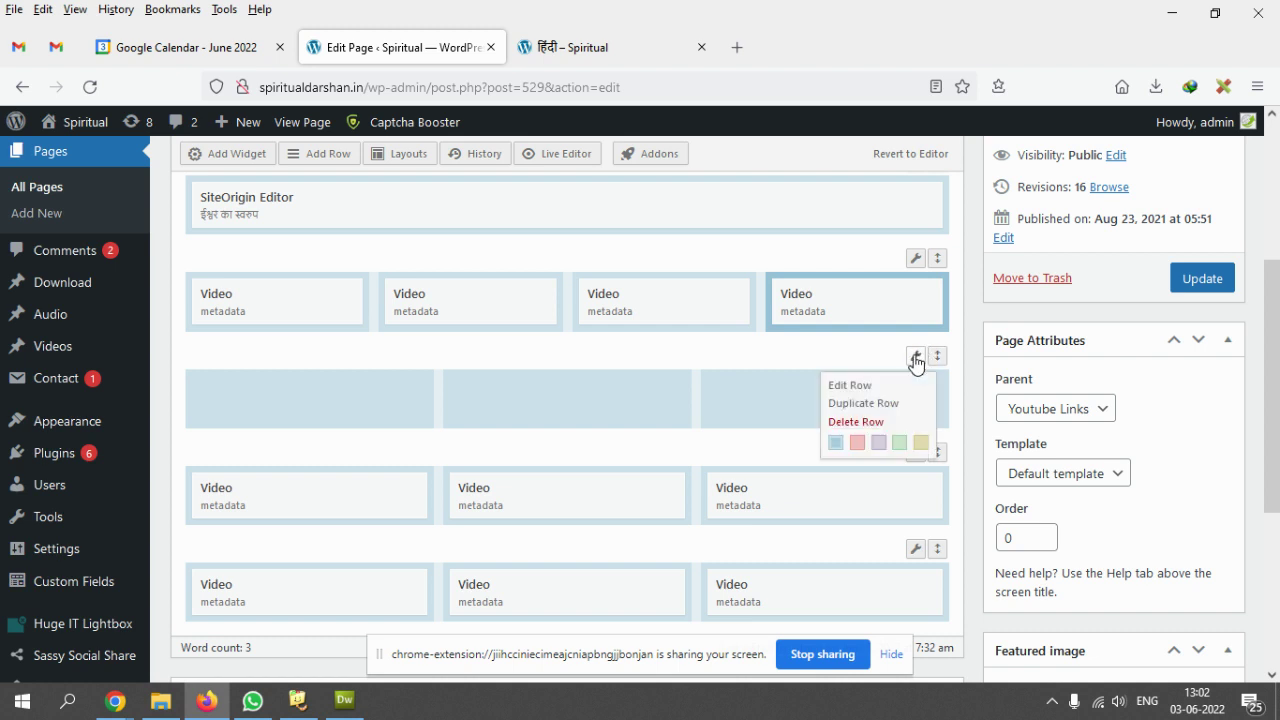
{"action": "left_click", "coordinate": [855, 422]}
{"action": "left_click", "coordinate": [856, 422]}
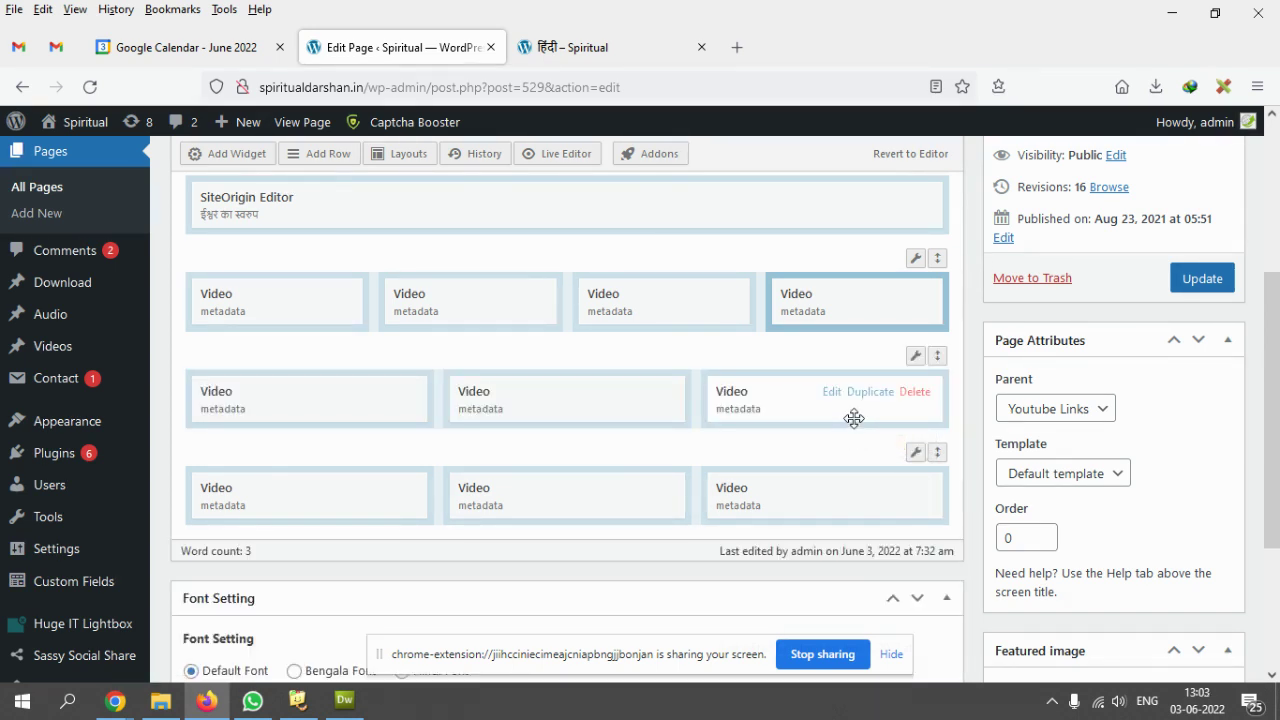
{"action": "scroll", "coordinate": [860, 415], "scroll_direction": "down", "scroll_amount": 3}
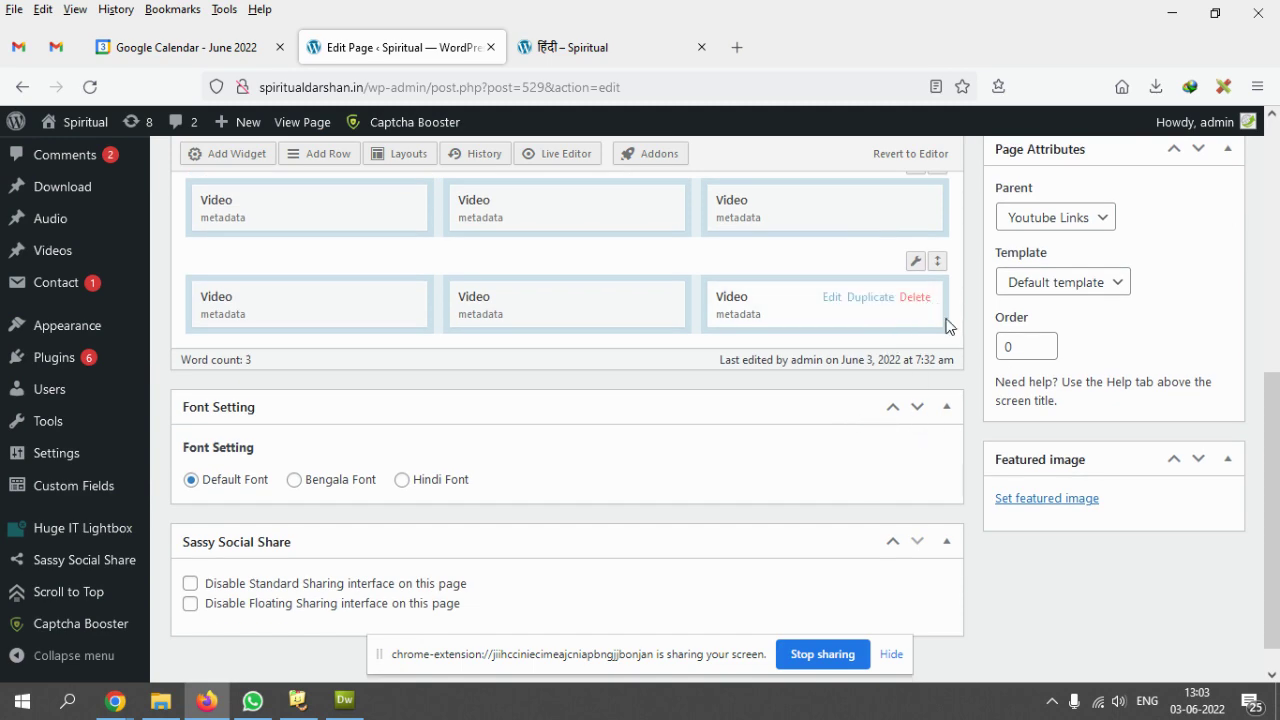
{"action": "scroll", "coordinate": [692, 397], "scroll_direction": "up", "scroll_amount": 2}
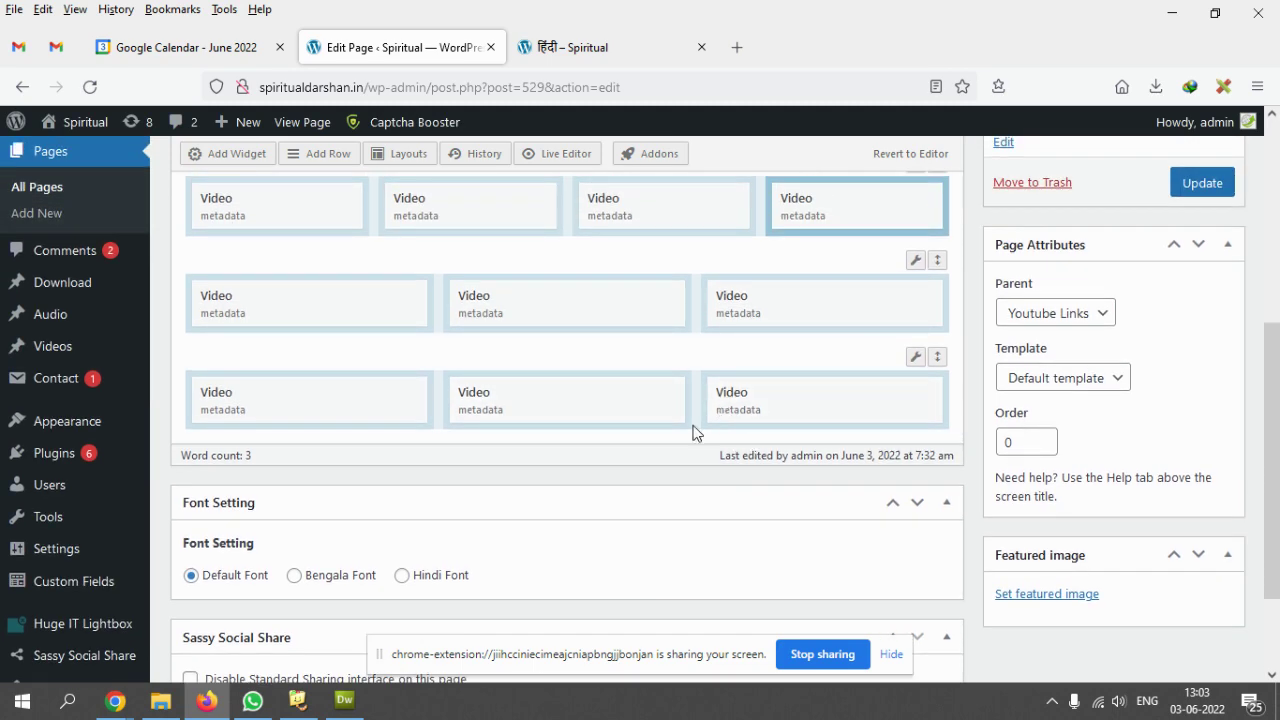
{"action": "scroll", "coordinate": [665, 450], "scroll_direction": "up", "scroll_amount": 4}
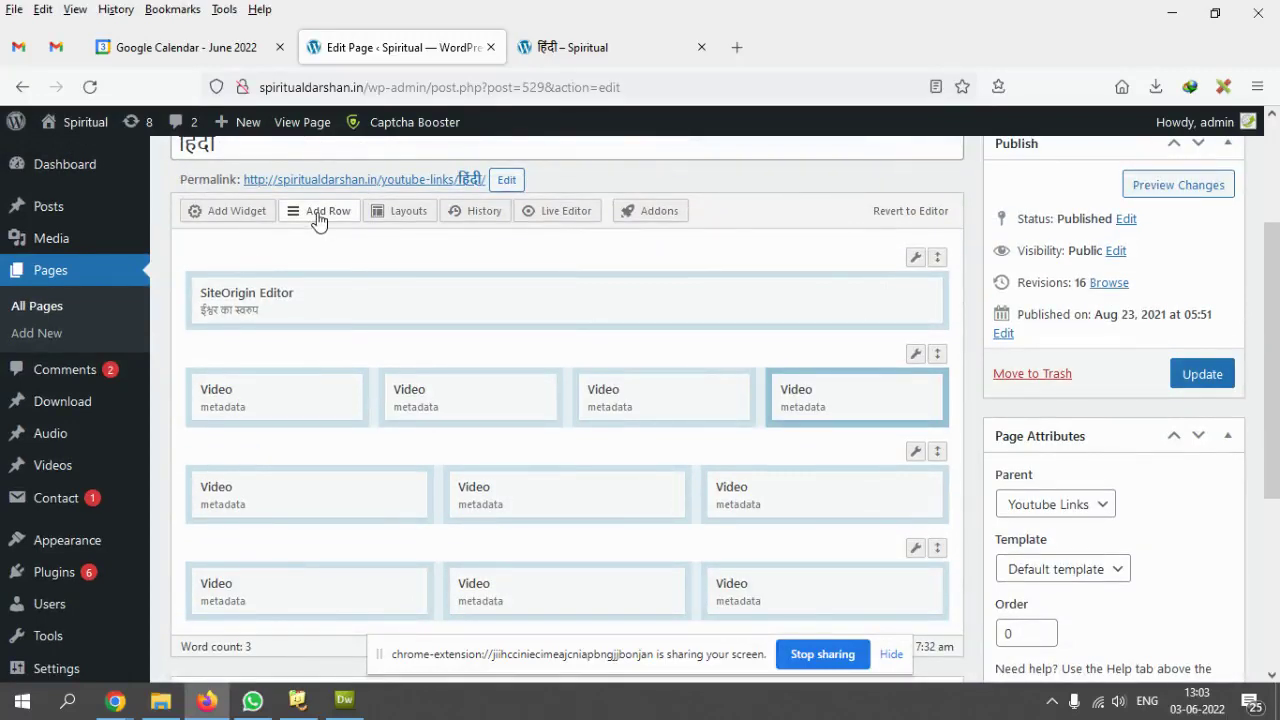
- Insert a new row with the column count raised from 2 to 3
{"action": "left_click", "coordinate": [318, 218]}
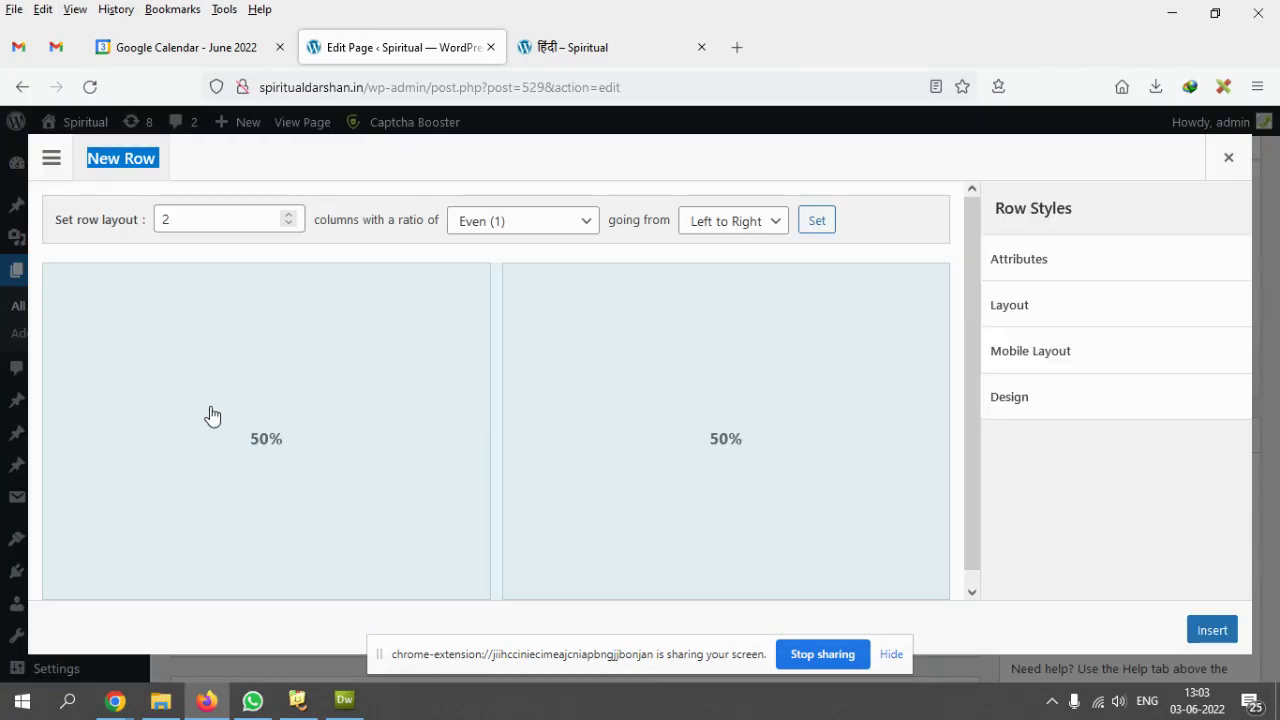
{"action": "left_click", "coordinate": [186, 217]}
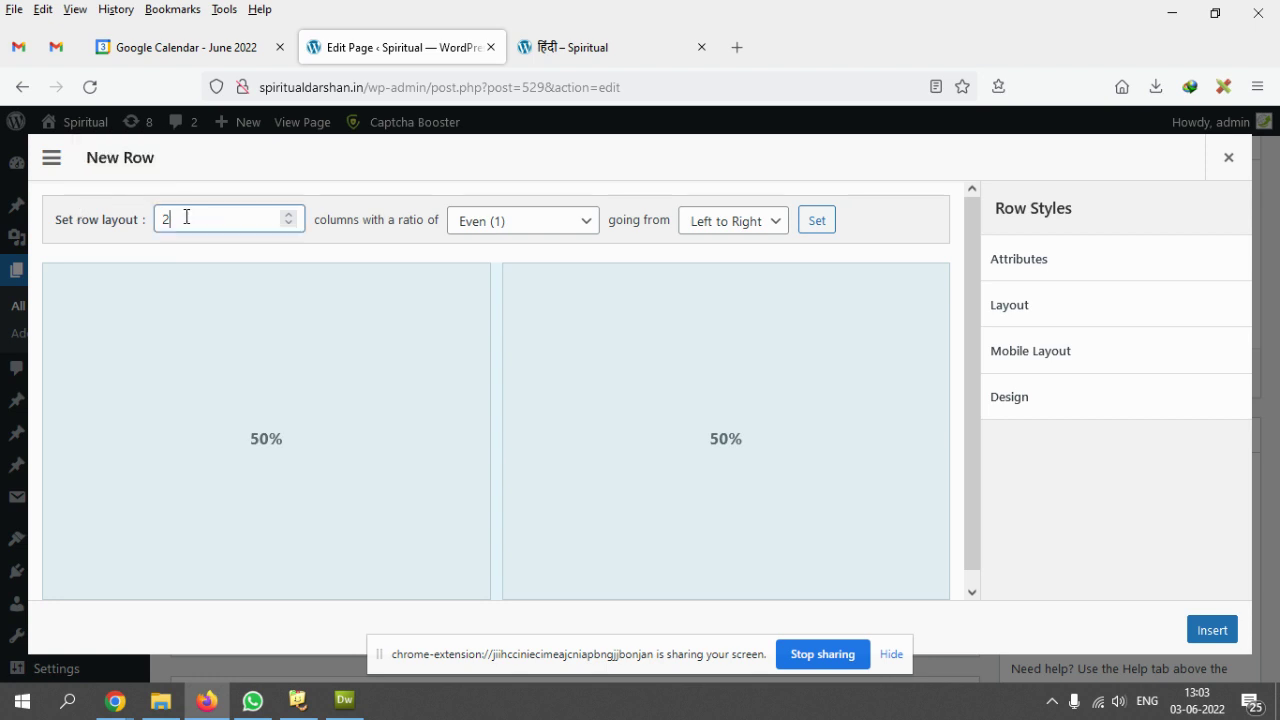
{"action": "left_click", "coordinate": [288, 215]}
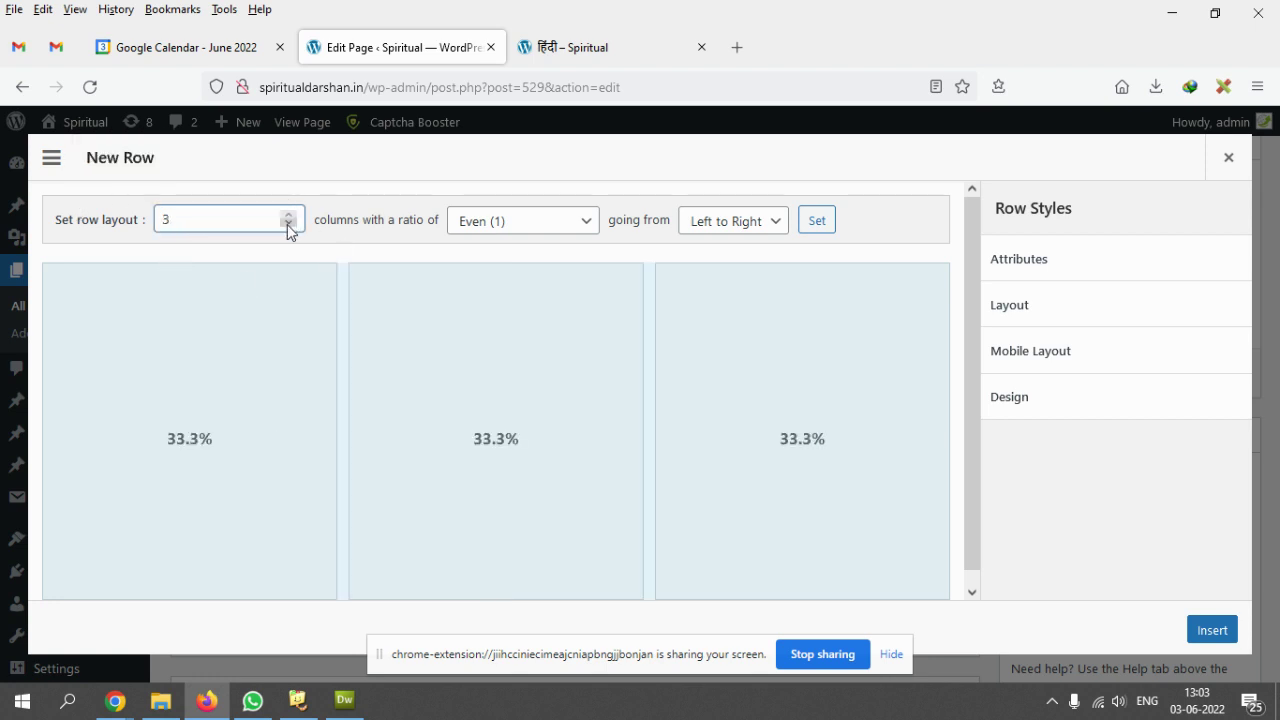
{"action": "left_click", "coordinate": [1211, 632]}
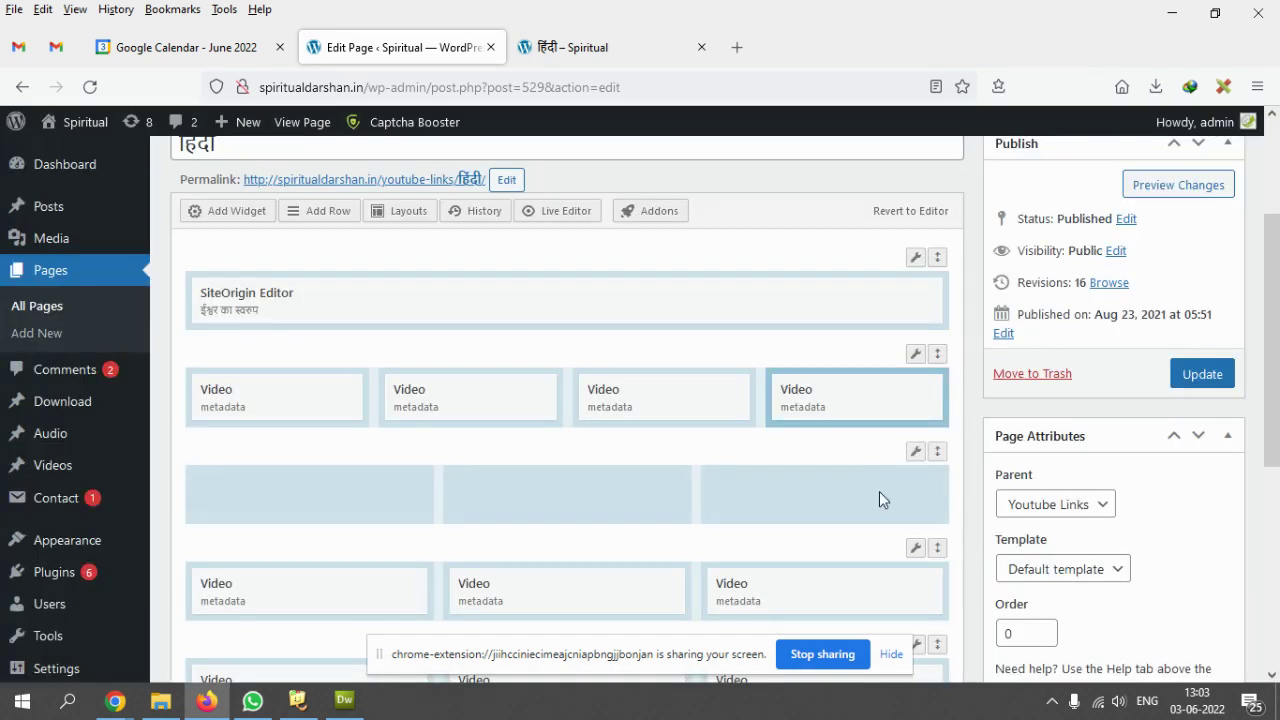
{"action": "scroll", "coordinate": [885, 489], "scroll_direction": "down", "scroll_amount": 1}
{"action": "scroll", "coordinate": [889, 485], "scroll_direction": "down", "scroll_amount": 3}
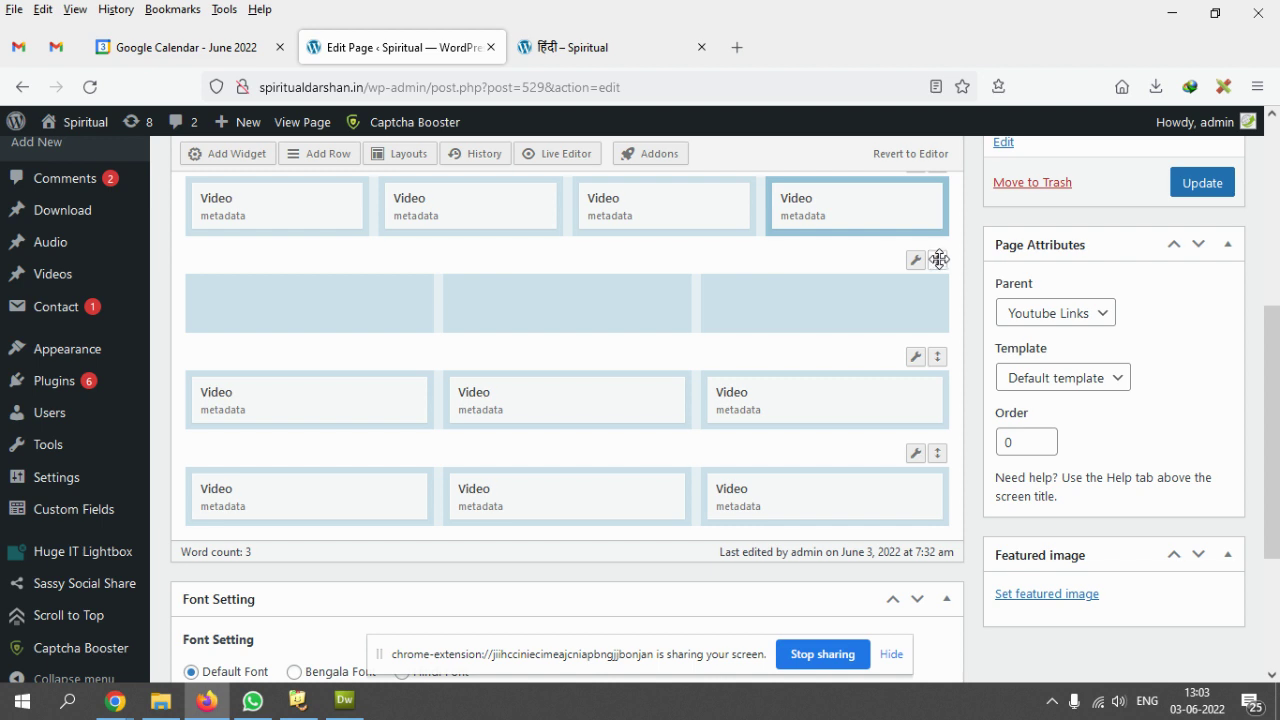
- Move the empty three-column row to the bottom and select its first column
{"action": "left_click_drag", "start_coordinate": [939, 259], "coordinate": [940, 472]}
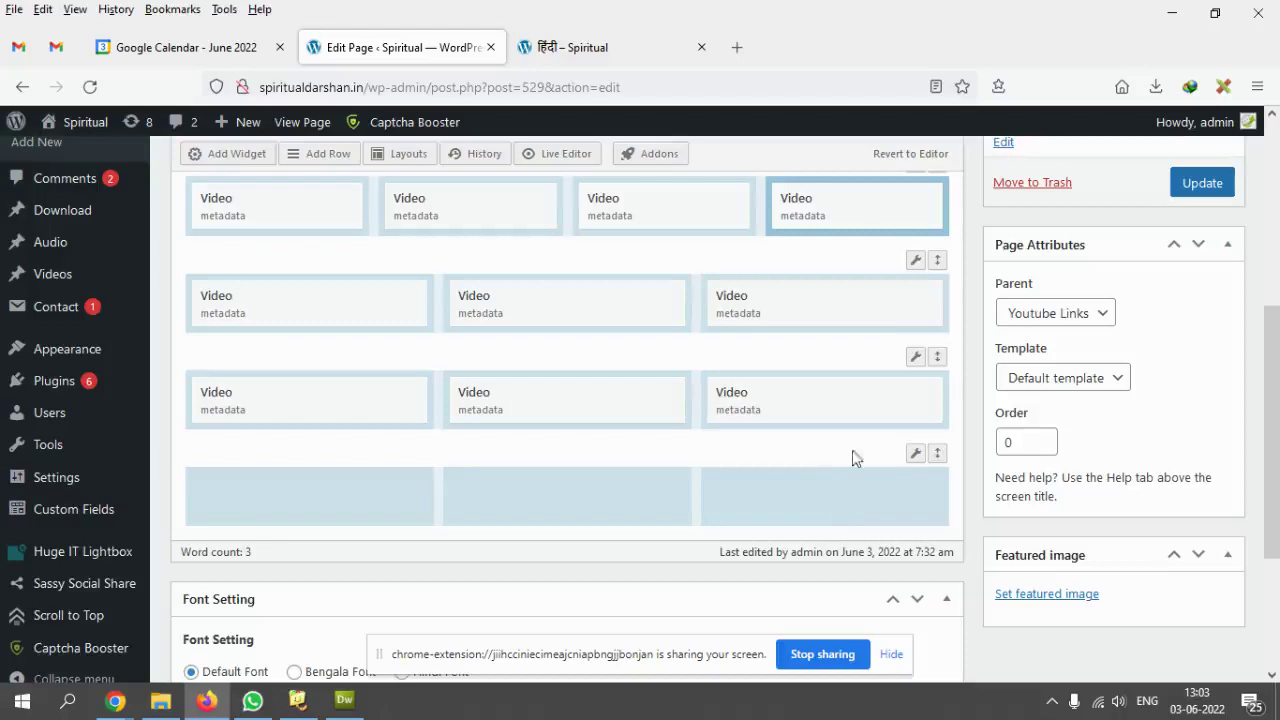
{"action": "scroll", "coordinate": [858, 487], "scroll_direction": "down", "scroll_amount": 2}
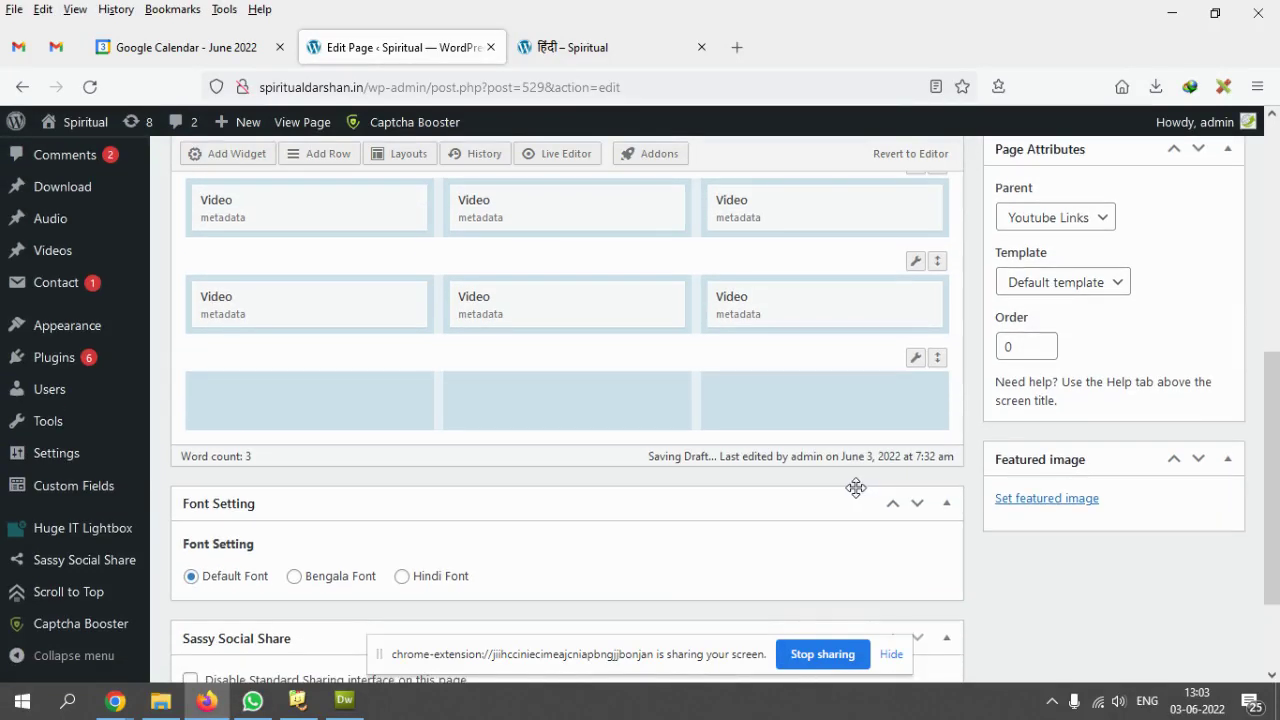
{"action": "left_click", "coordinate": [276, 410]}
- Duplicate a Video widget and drag the copy into the bottom row's first column
{"action": "scroll", "coordinate": [394, 540], "scroll_direction": "up", "scroll_amount": 2}
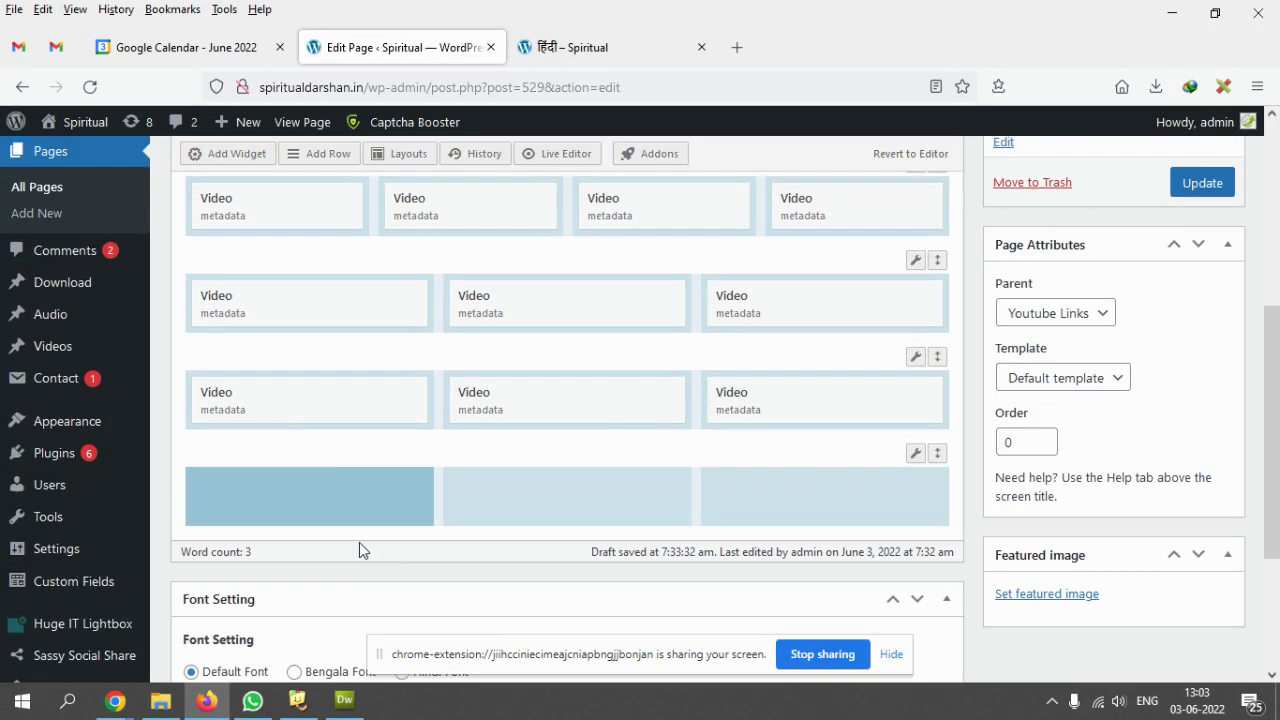
{"action": "mouse_move", "coordinate": [294, 406]}
{"action": "left_click", "coordinate": [348, 404]}
{"action": "left_click_drag", "start_coordinate": [249, 451], "coordinate": [298, 519]}
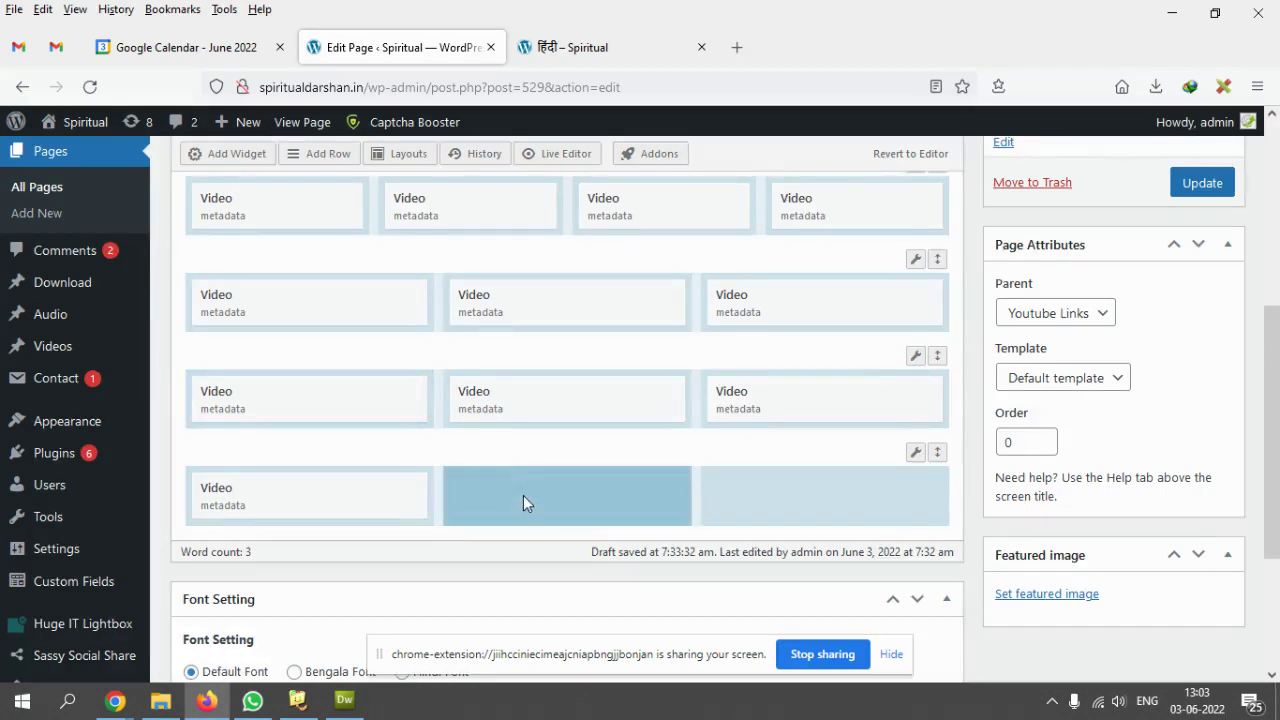
{"action": "scroll", "coordinate": [523, 495], "scroll_direction": "up", "scroll_amount": 3}
{"action": "scroll", "coordinate": [502, 480], "scroll_direction": "up", "scroll_amount": 1}
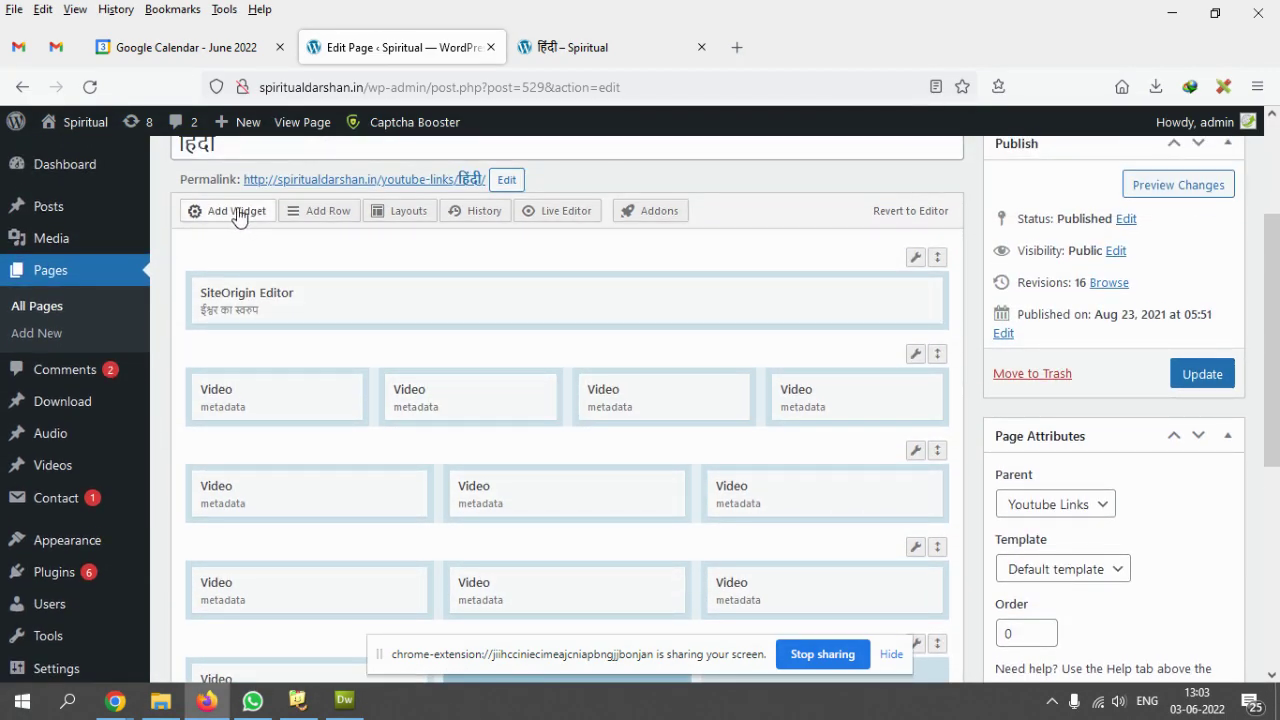
- Add a second Video widget to the new row of the Hindi page layout
{"action": "left_click", "coordinate": [239, 218]}
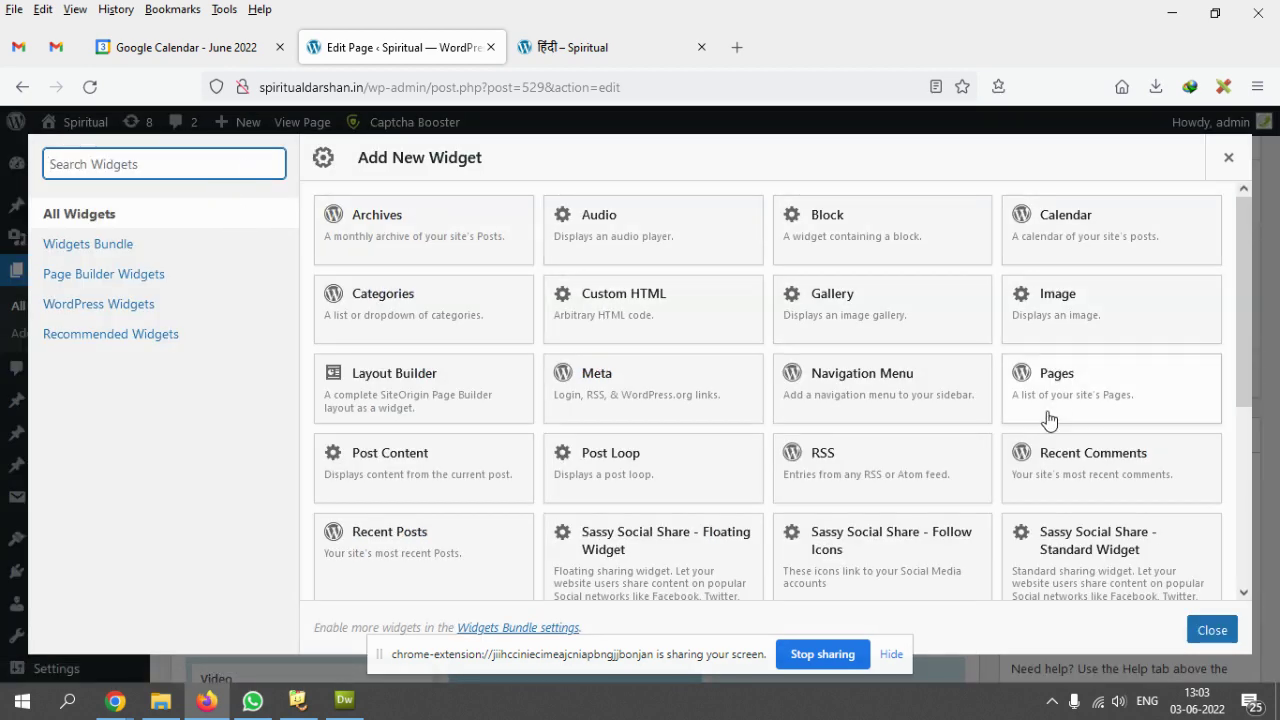
{"action": "scroll", "coordinate": [1051, 420], "scroll_direction": "down", "scroll_amount": 5}
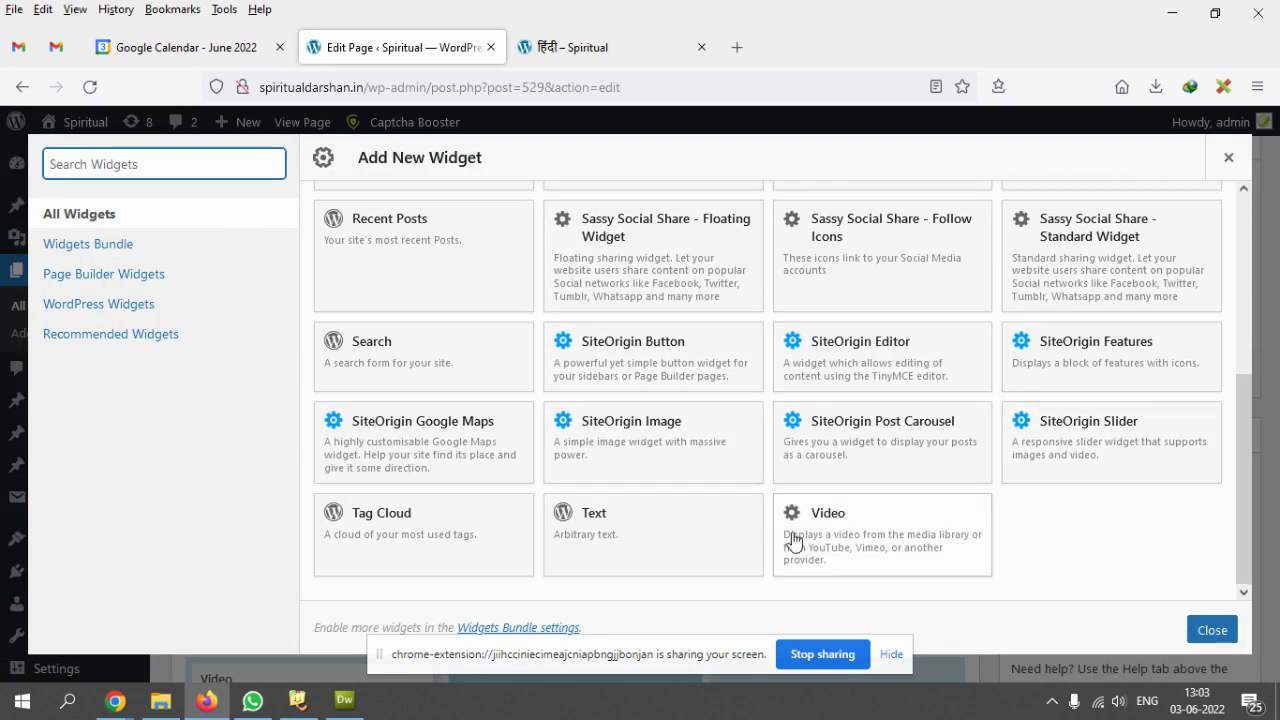
{"action": "scroll", "coordinate": [983, 434], "scroll_direction": "up", "scroll_amount": 5}
{"action": "scroll", "coordinate": [1043, 371], "scroll_direction": "down", "scroll_amount": 3}
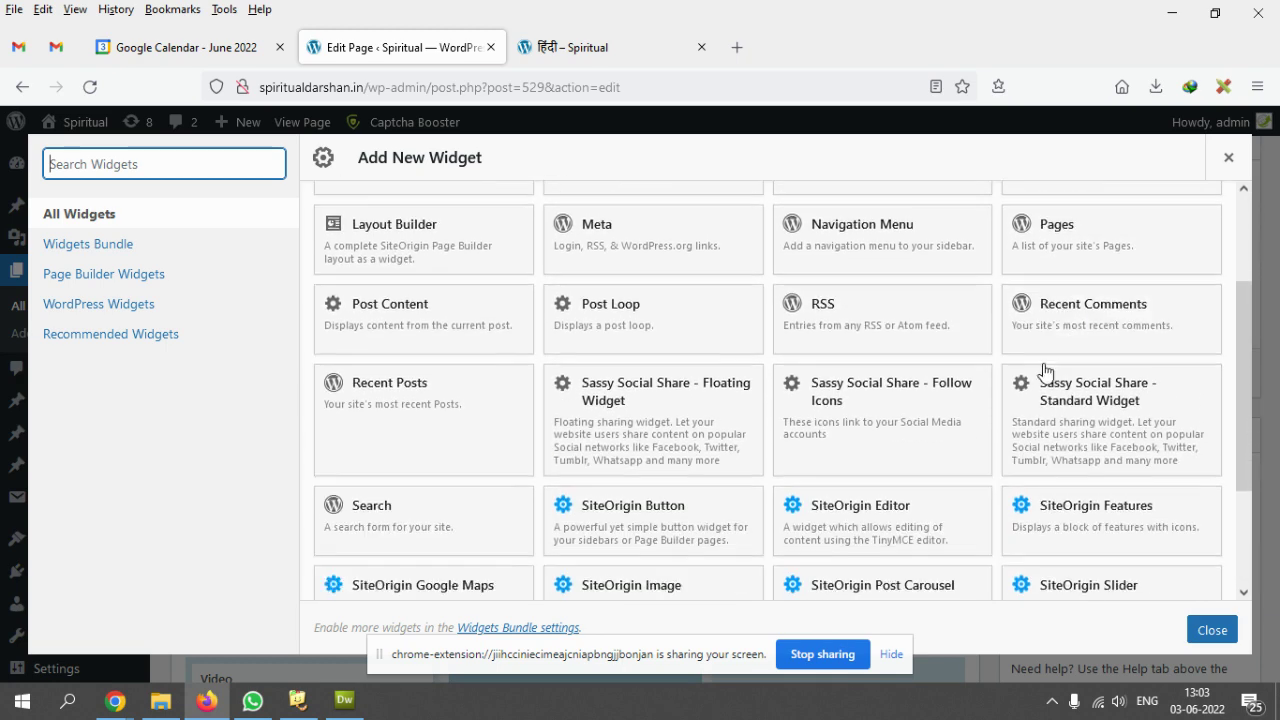
{"action": "scroll", "coordinate": [626, 283], "scroll_direction": "up", "scroll_amount": 3}
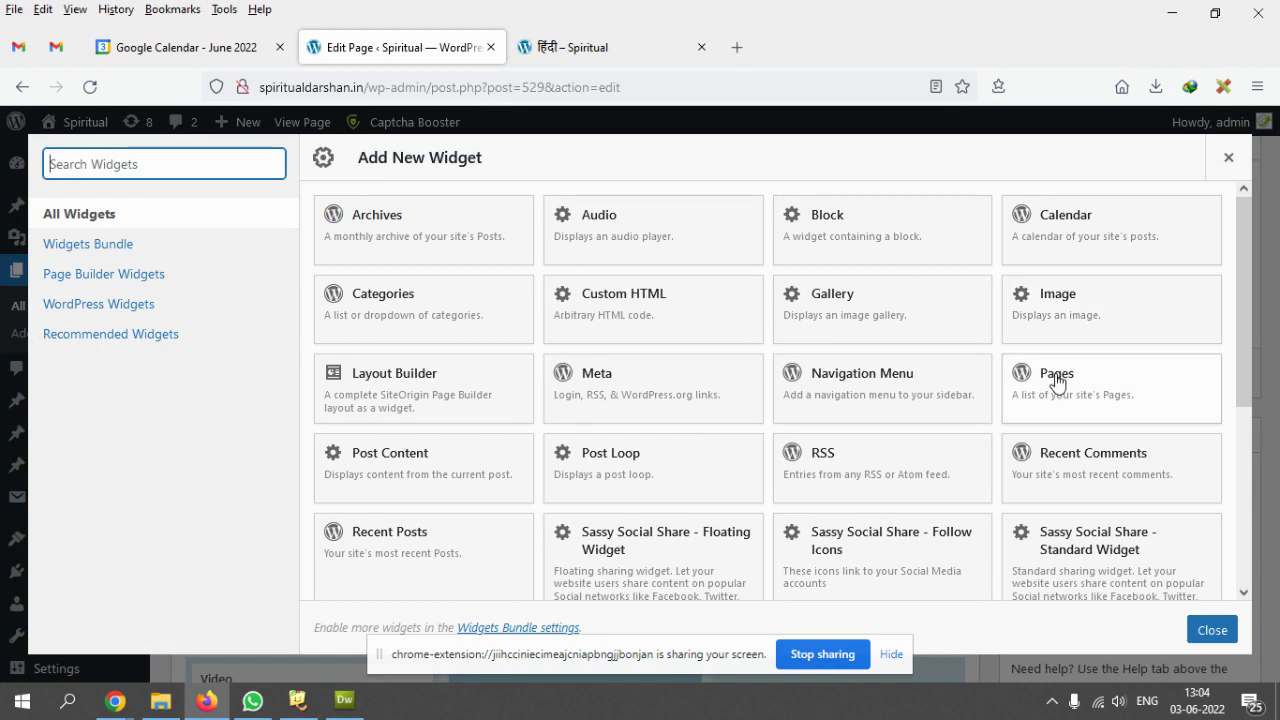
{"action": "scroll", "coordinate": [930, 450], "scroll_direction": "down", "scroll_amount": 5}
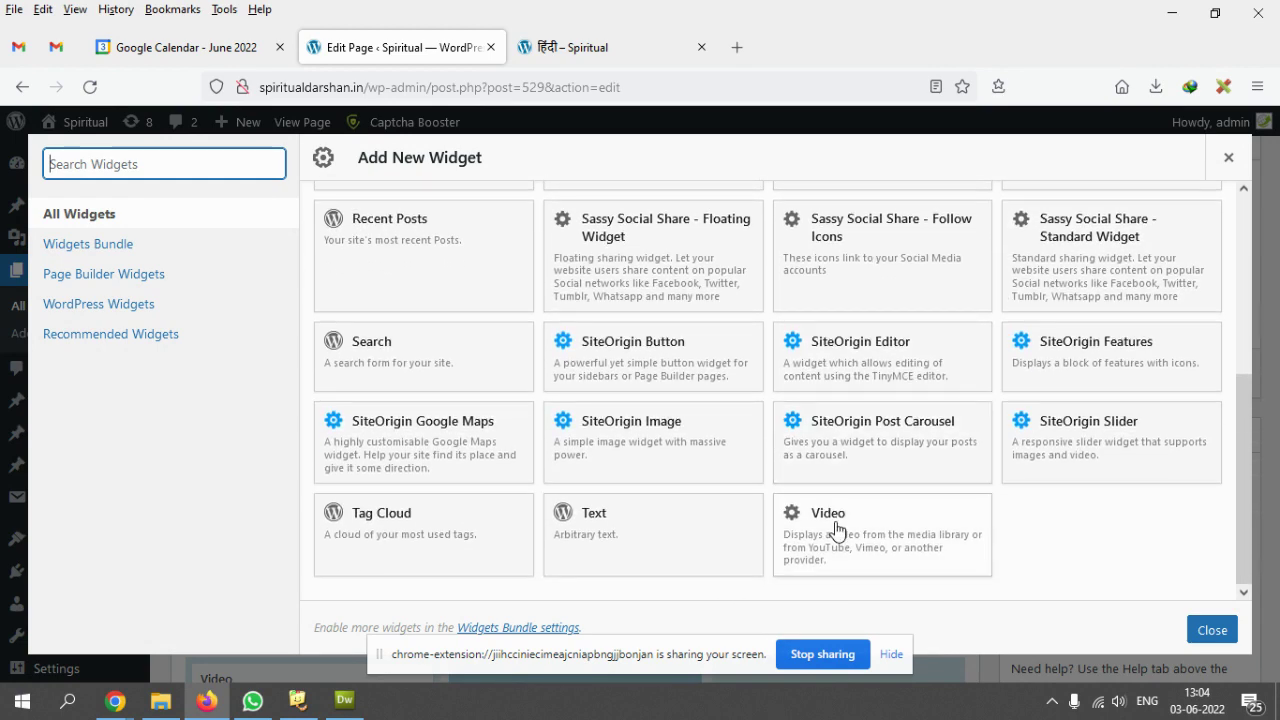
{"action": "left_click", "coordinate": [836, 530]}
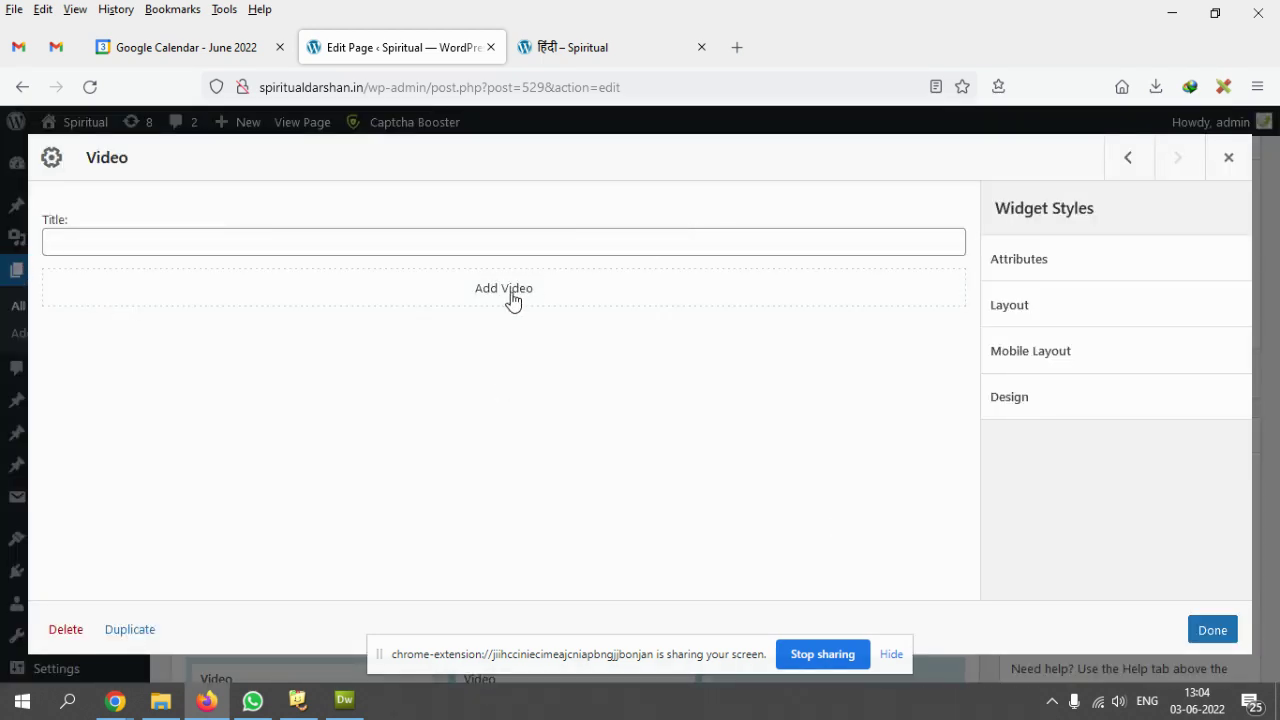
{"action": "left_click", "coordinate": [512, 299]}
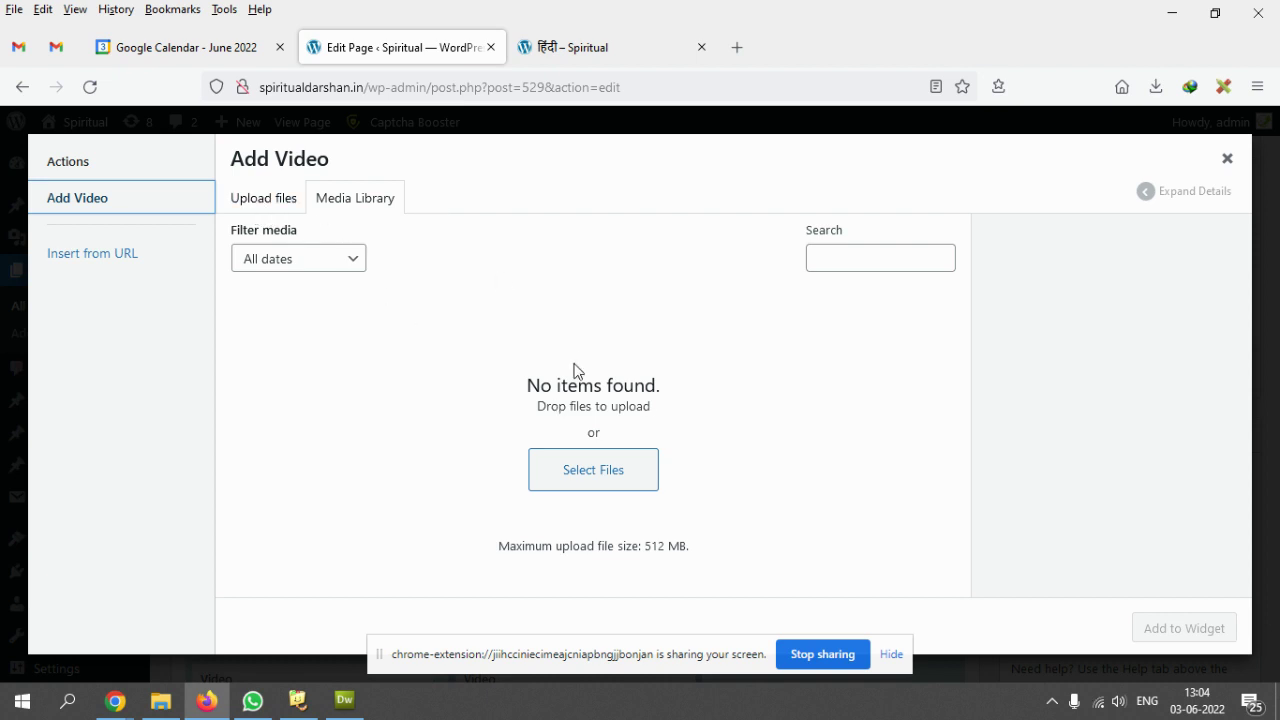
{"action": "left_click", "coordinate": [590, 479]}
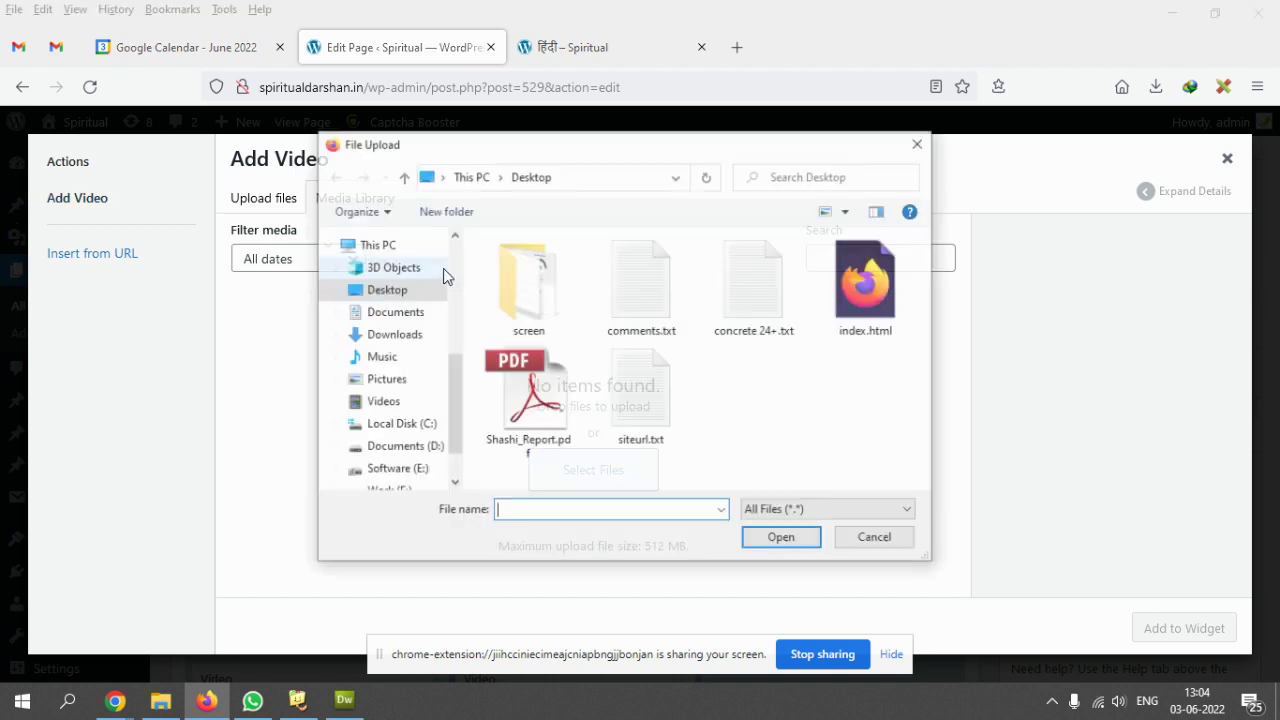
{"action": "left_click", "coordinate": [919, 144]}
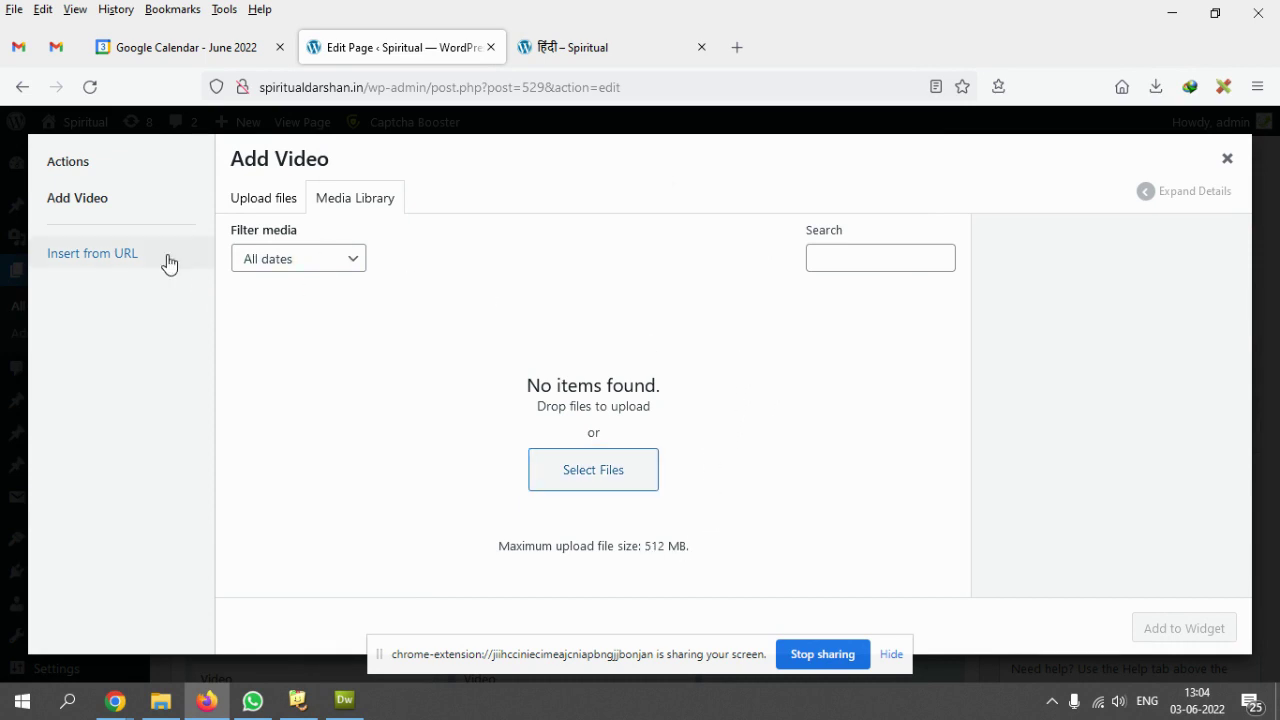
{"action": "left_click", "coordinate": [90, 263]}
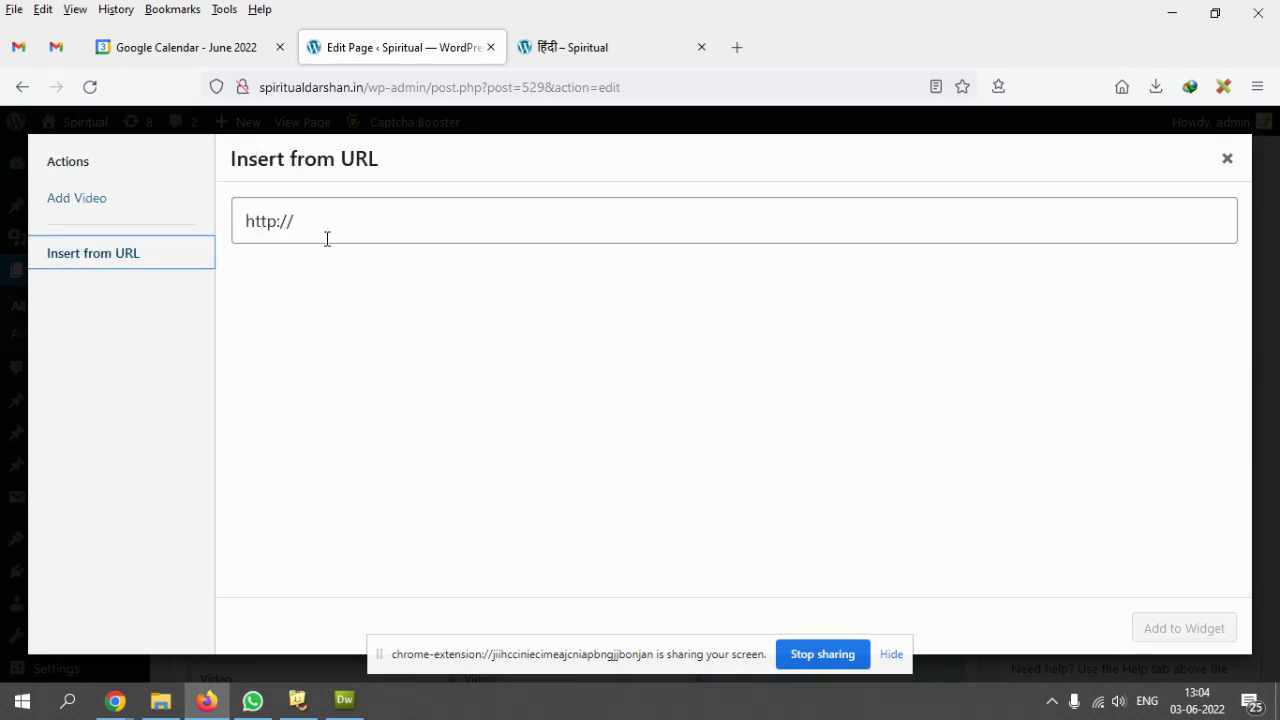
{"action": "left_click_drag", "start_coordinate": [357, 216], "coordinate": [228, 228]}
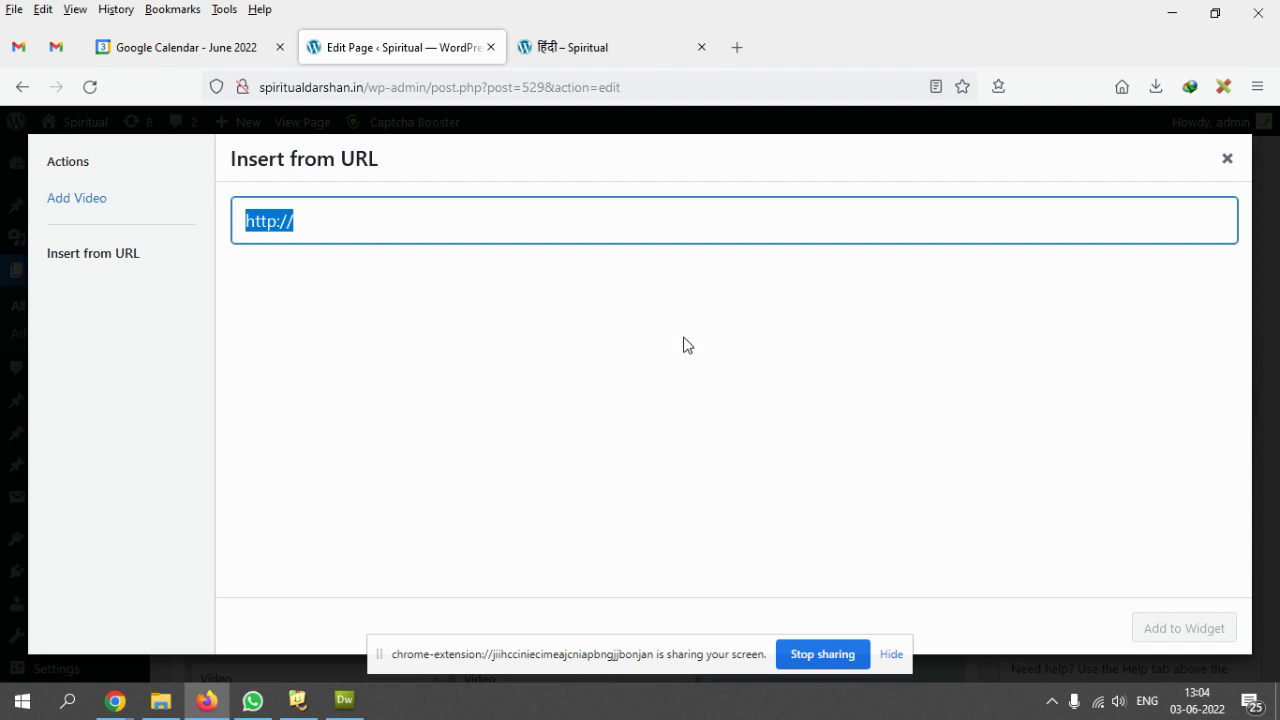
{"action": "left_click", "coordinate": [745, 40]}
- Go to youtube.com and open the first 'bhagwat katha' search result
{"action": "type", "text": "youtube.com/"}
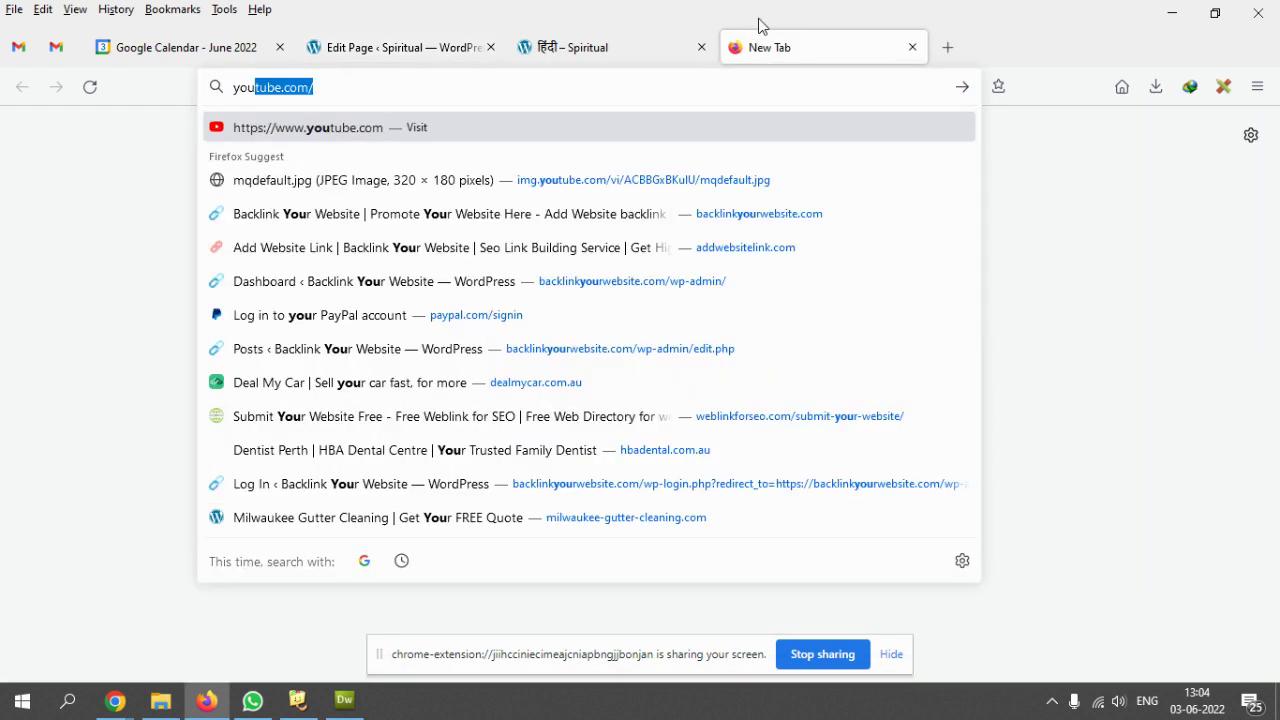
{"action": "key", "text": "Right"}
{"action": "type", "text": "spei"}
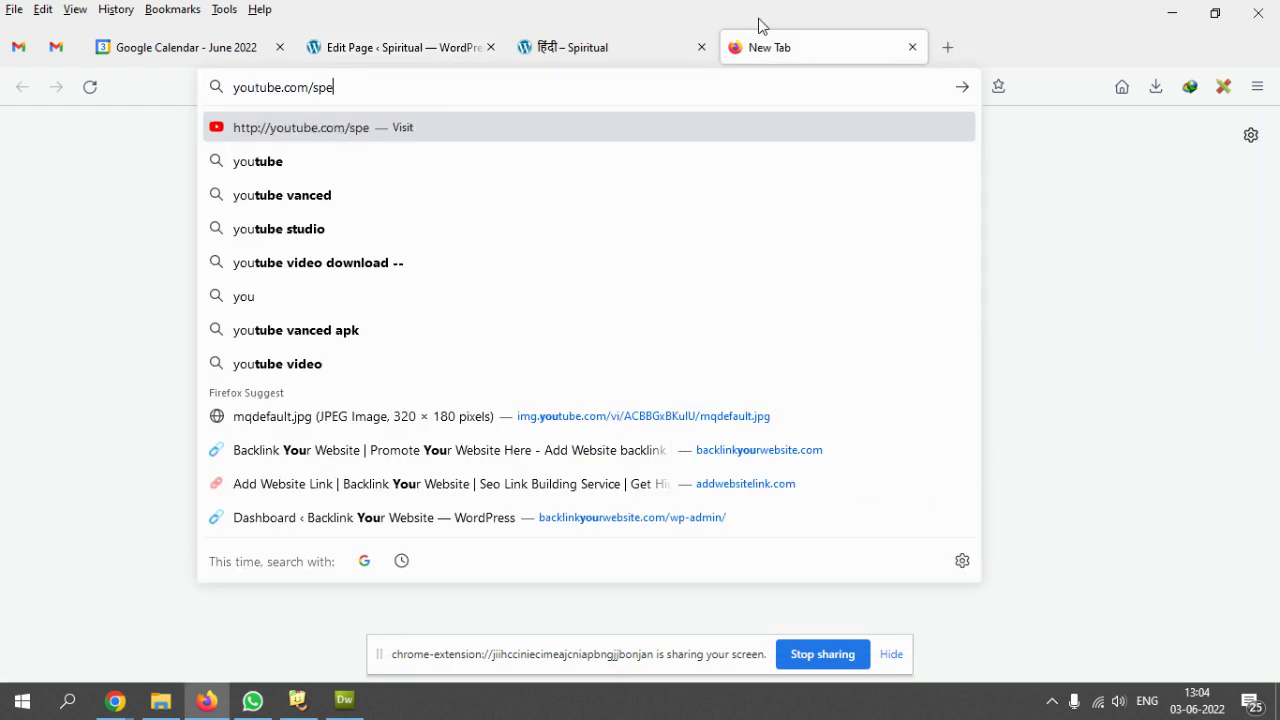
{"action": "key", "text": "BackSpace"}
{"action": "key", "text": "BackSpace"}
{"action": "key", "text": "BackSpace"}
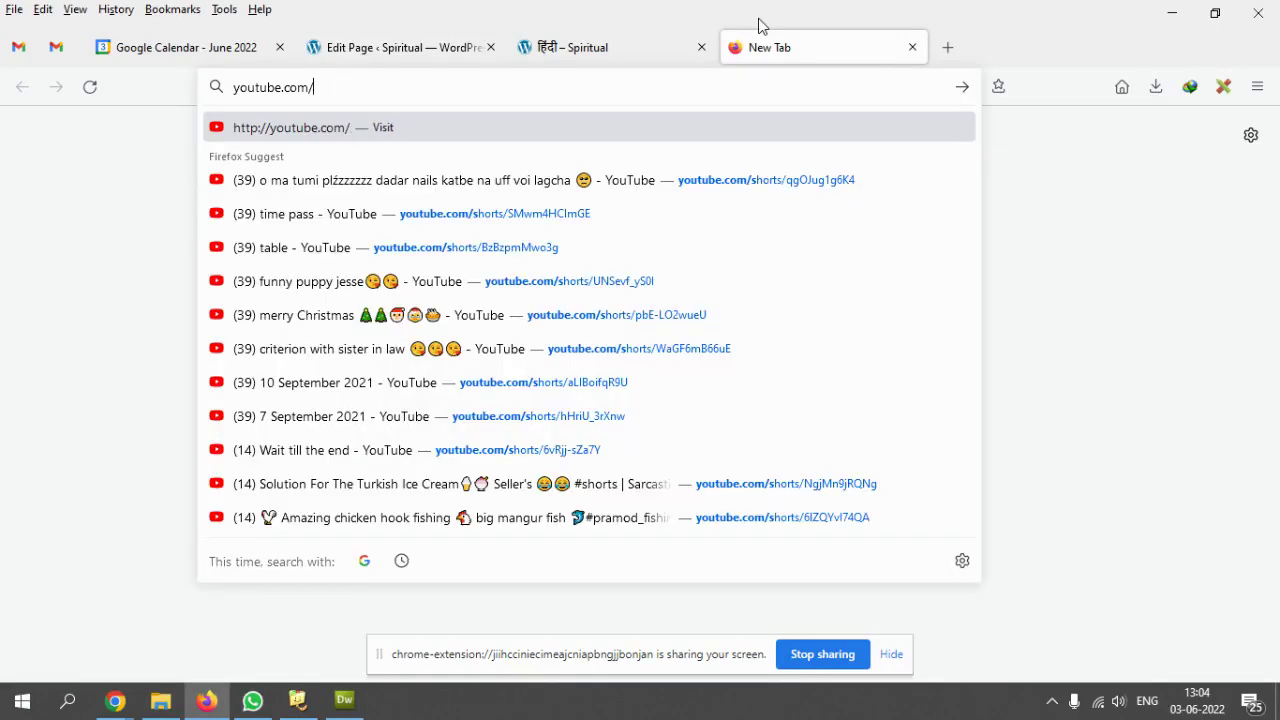
{"action": "key", "text": "Return"}
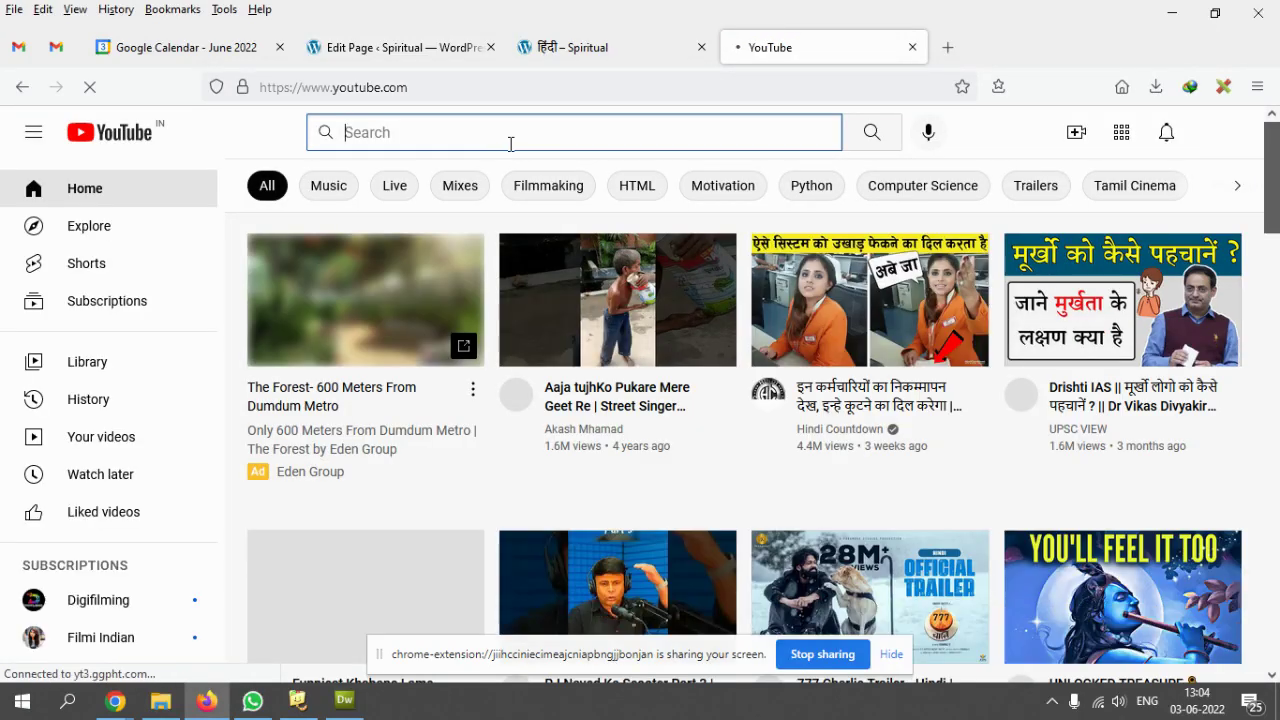
{"action": "type", "text": "bhagw2a"}
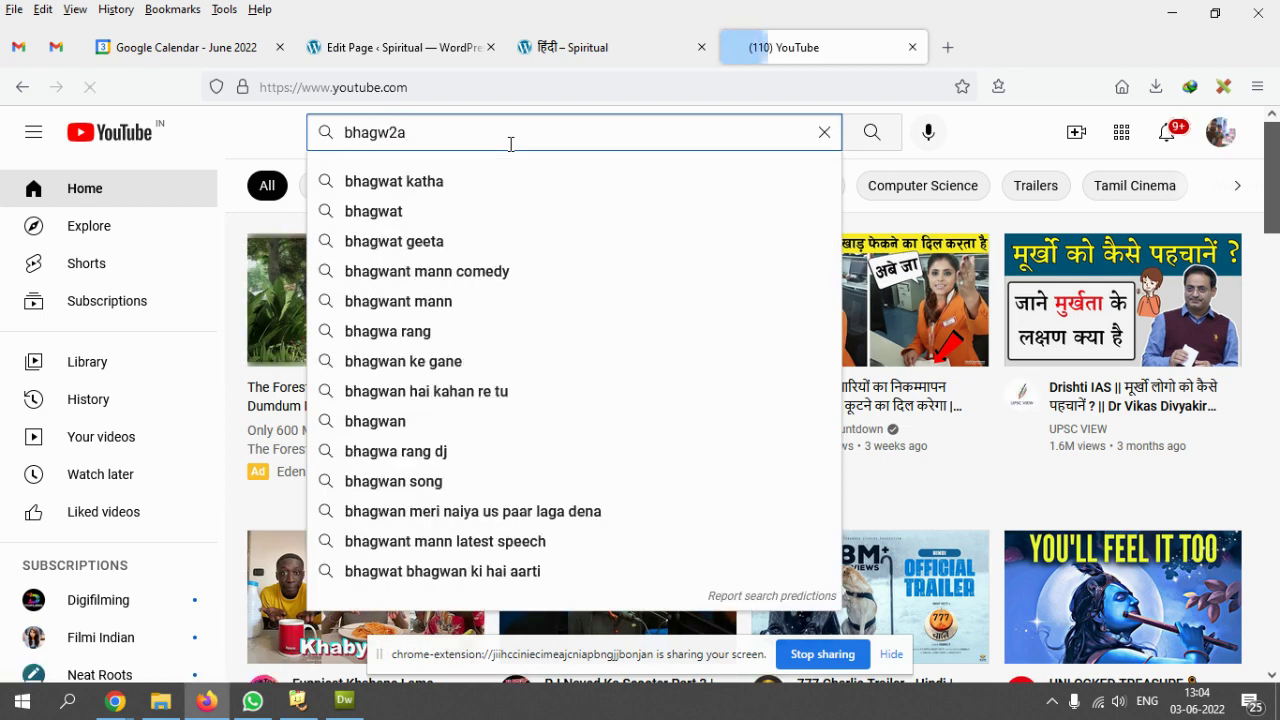
{"action": "key", "text": "Down"}
{"action": "key", "text": "Return"}
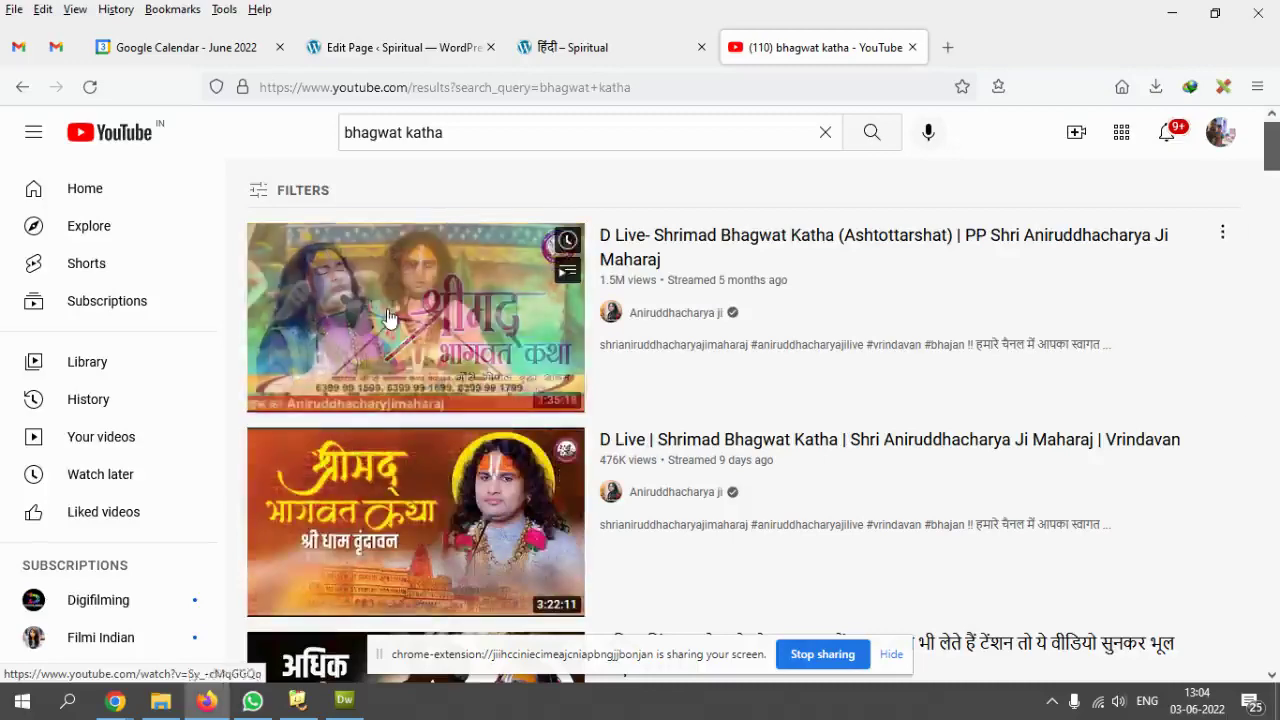
{"action": "left_click", "coordinate": [397, 321]}
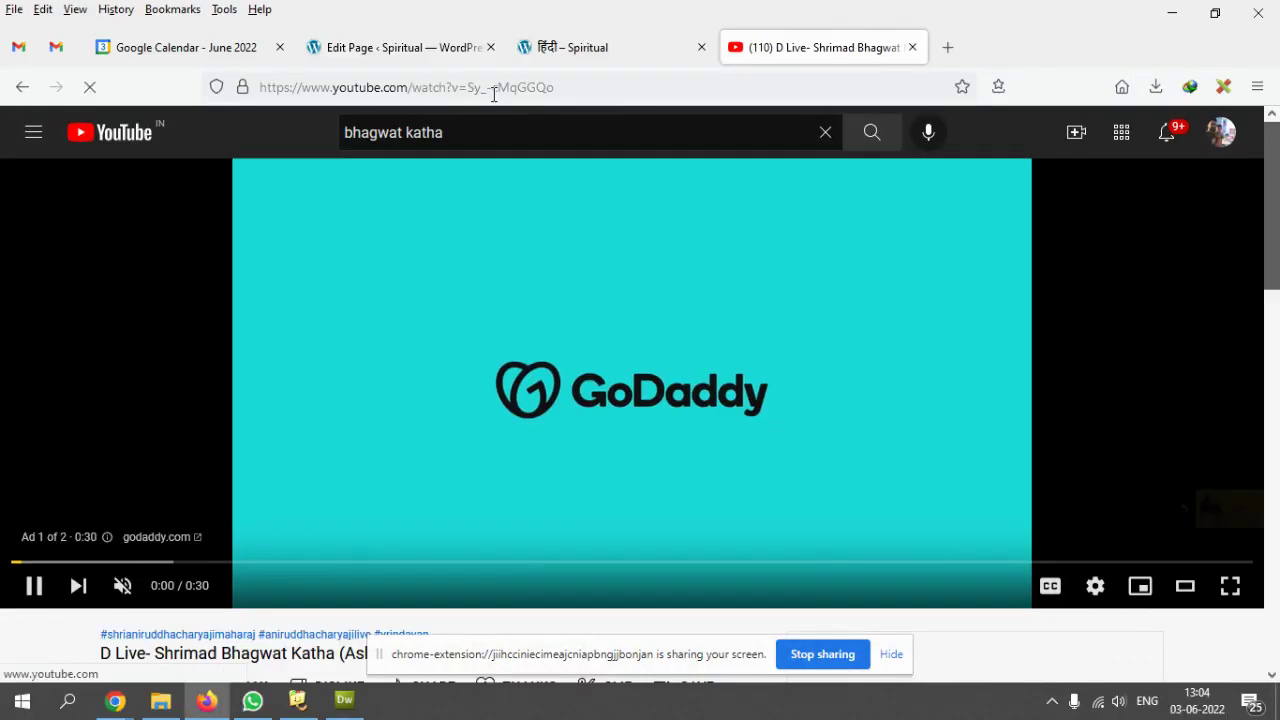
- Copy the Bhagwat Katha video's address and return to the Edit Page tab
{"action": "right_click", "coordinate": [490, 90]}
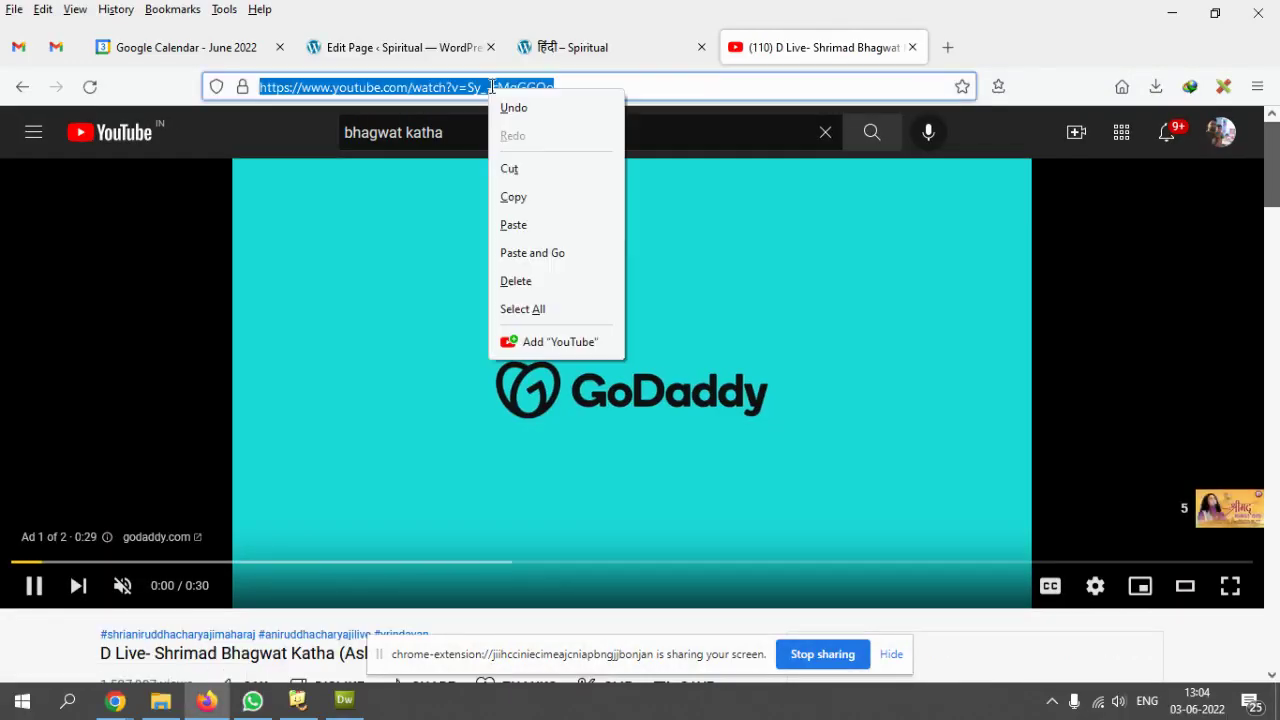
{"action": "left_click", "coordinate": [520, 200]}
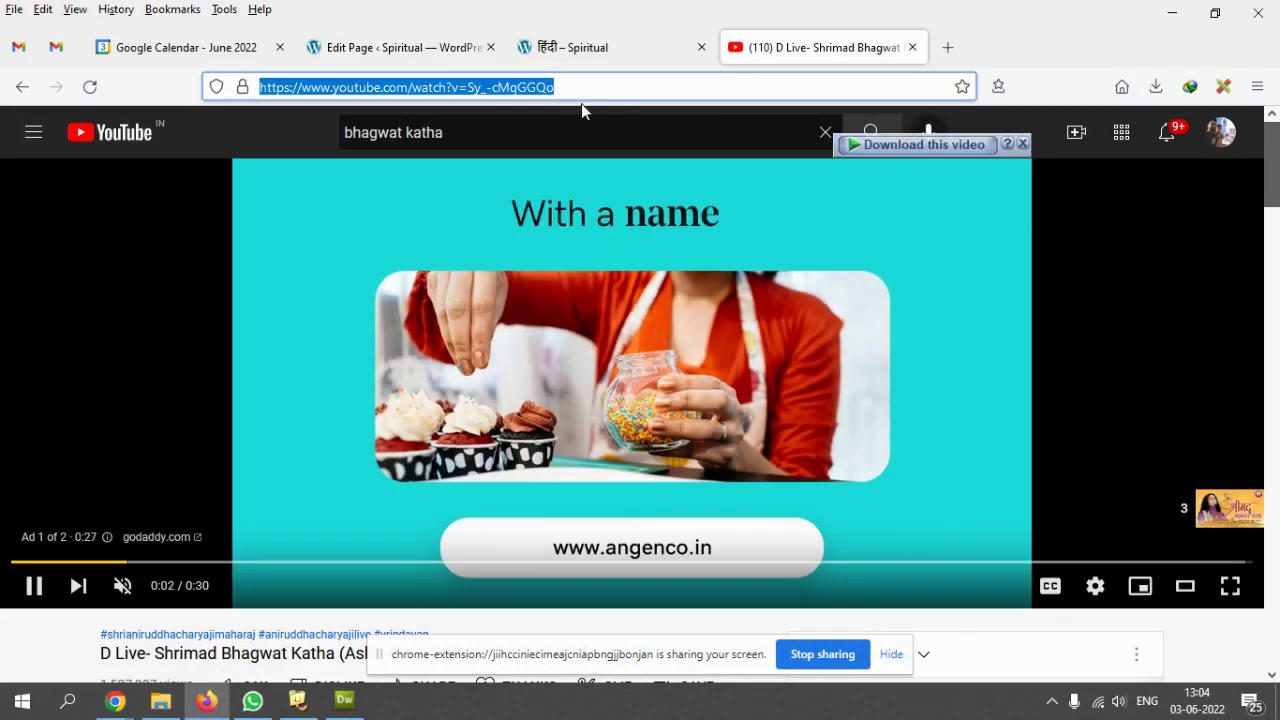
{"action": "left_click", "coordinate": [571, 48]}
{"action": "left_click", "coordinate": [338, 48]}
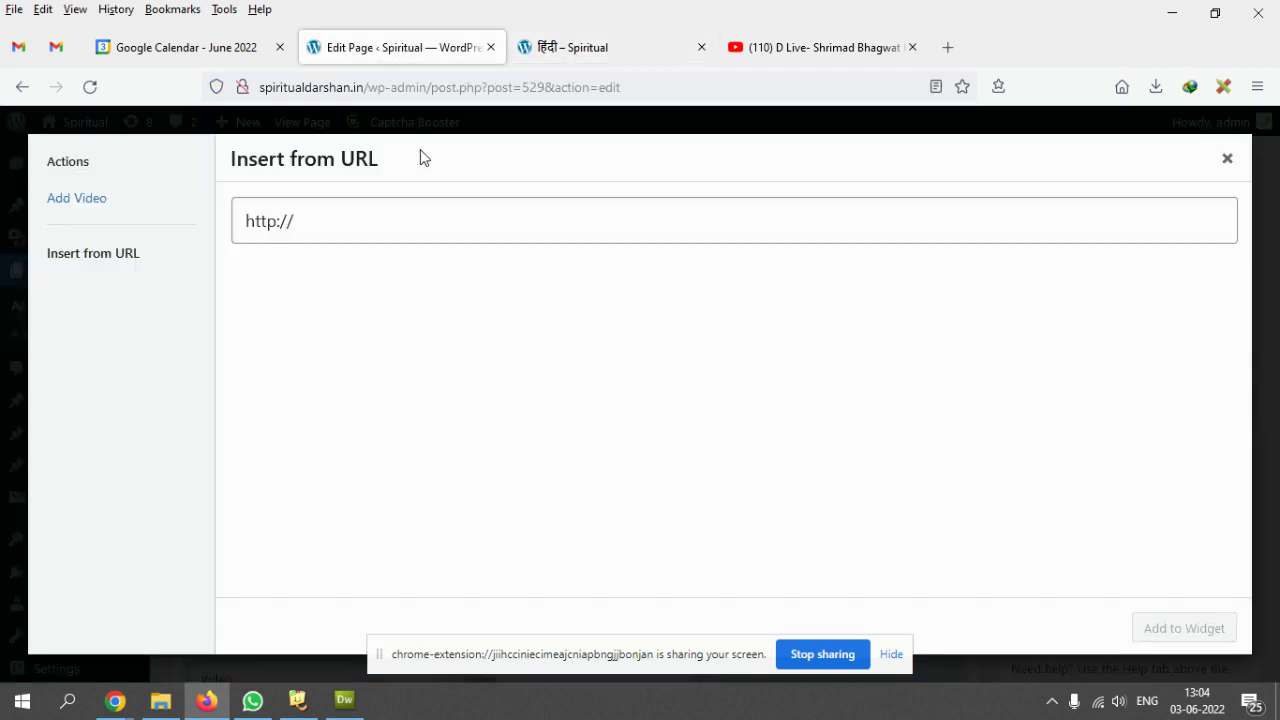
{"action": "left_click", "coordinate": [351, 220]}
{"action": "left_click_drag", "start_coordinate": [351, 220], "coordinate": [236, 217]}
{"action": "right_click", "coordinate": [300, 231]}
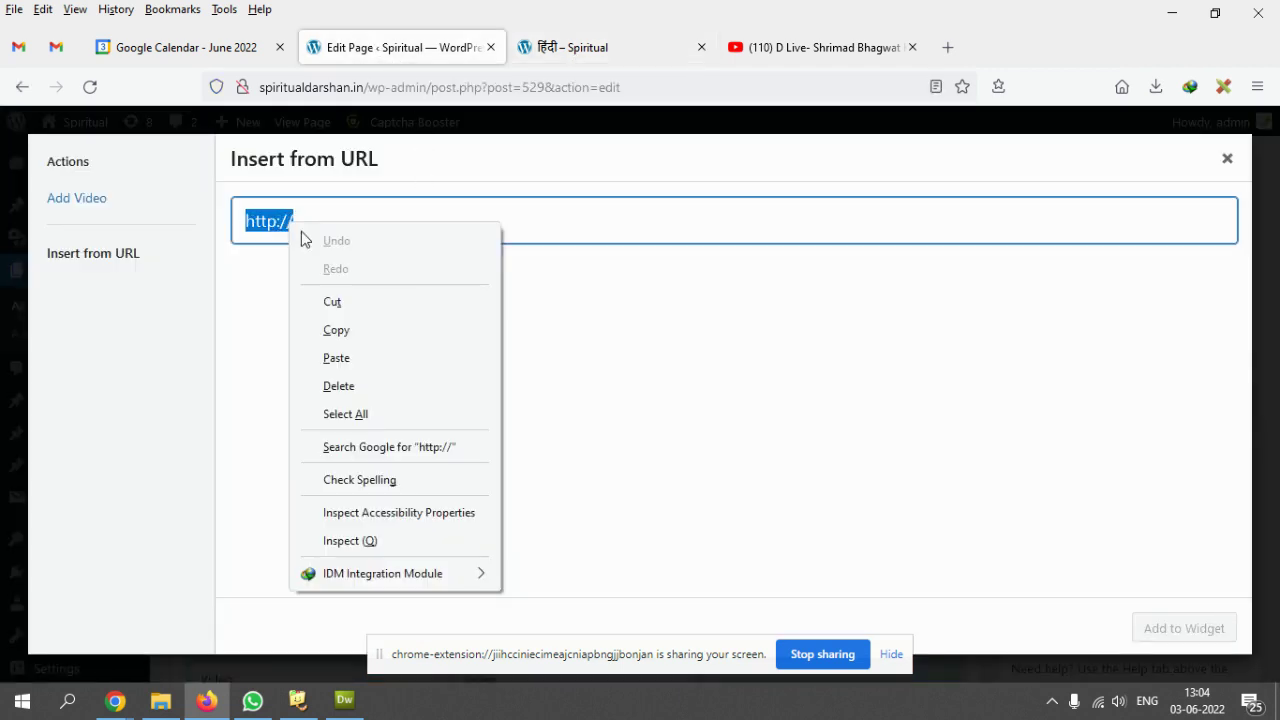
{"action": "left_click", "coordinate": [366, 358]}
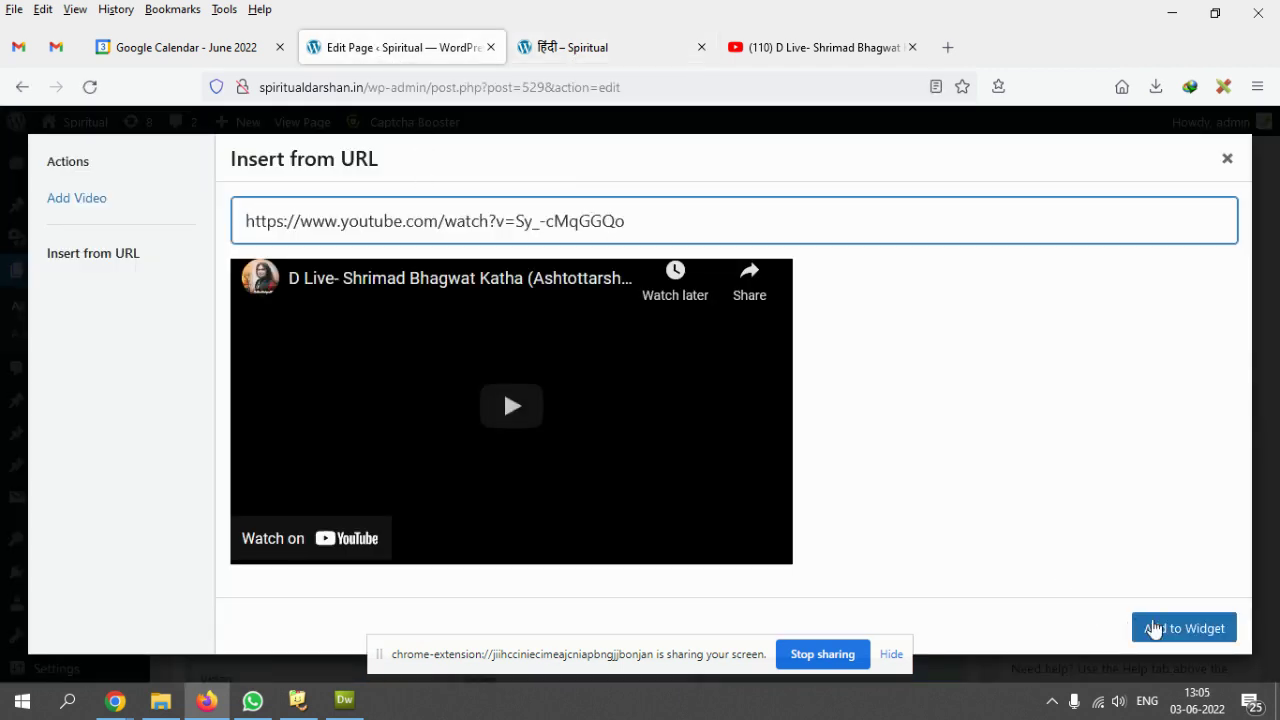
{"action": "left_click", "coordinate": [1145, 627]}
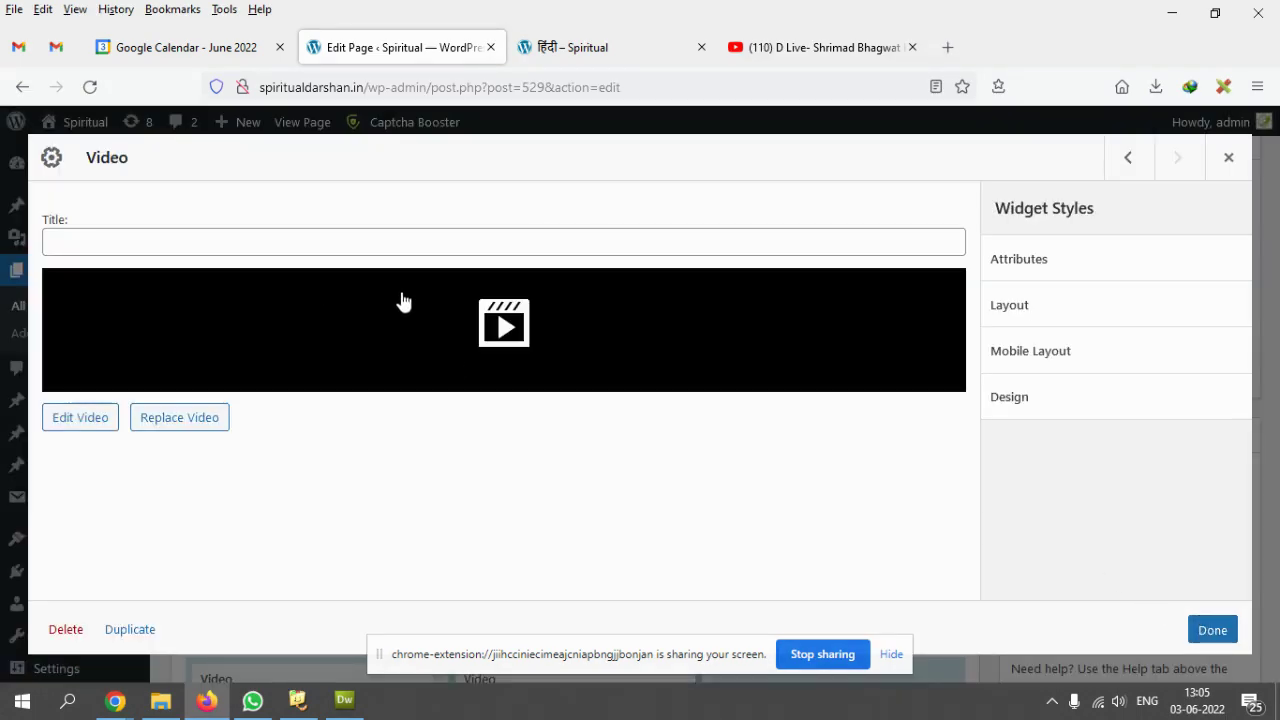
{"action": "left_click", "coordinate": [1212, 632]}
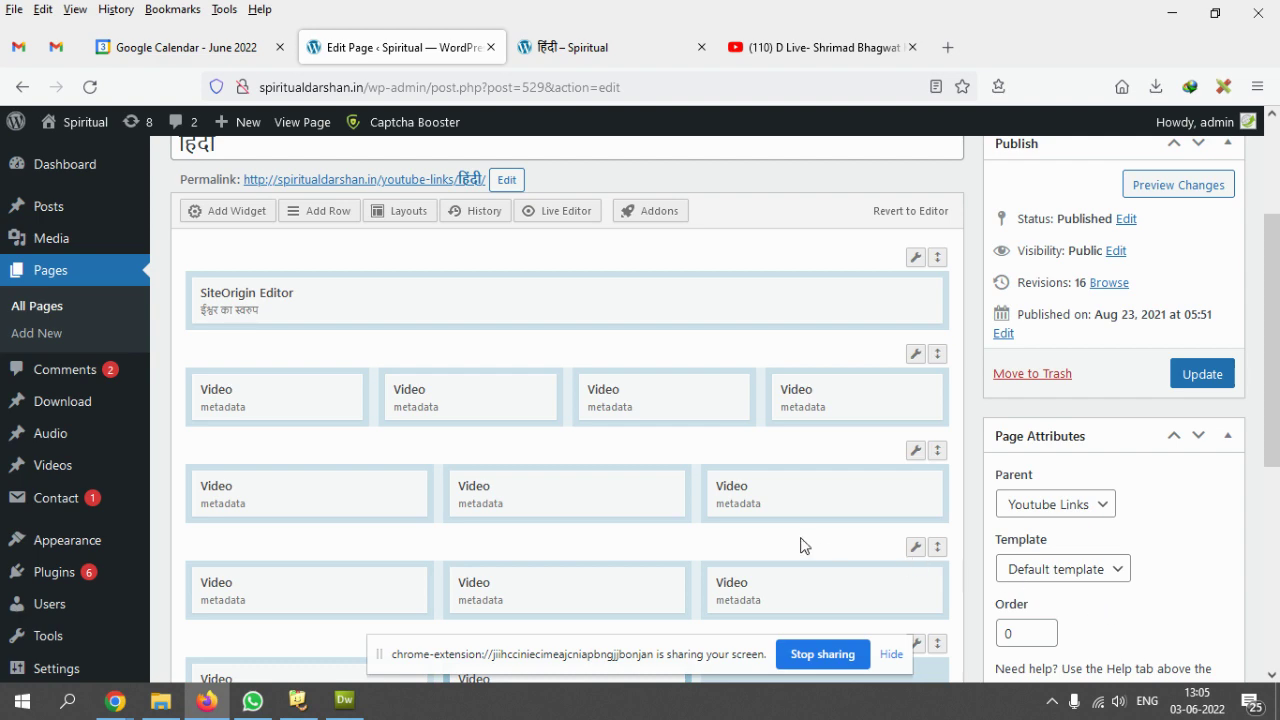
- Inspect an existing Video widget's playback details and source address, closing without changes
{"action": "scroll", "coordinate": [790, 520], "scroll_direction": "down", "scroll_amount": 5}
{"action": "scroll", "coordinate": [600, 410], "scroll_direction": "up", "scroll_amount": 1}
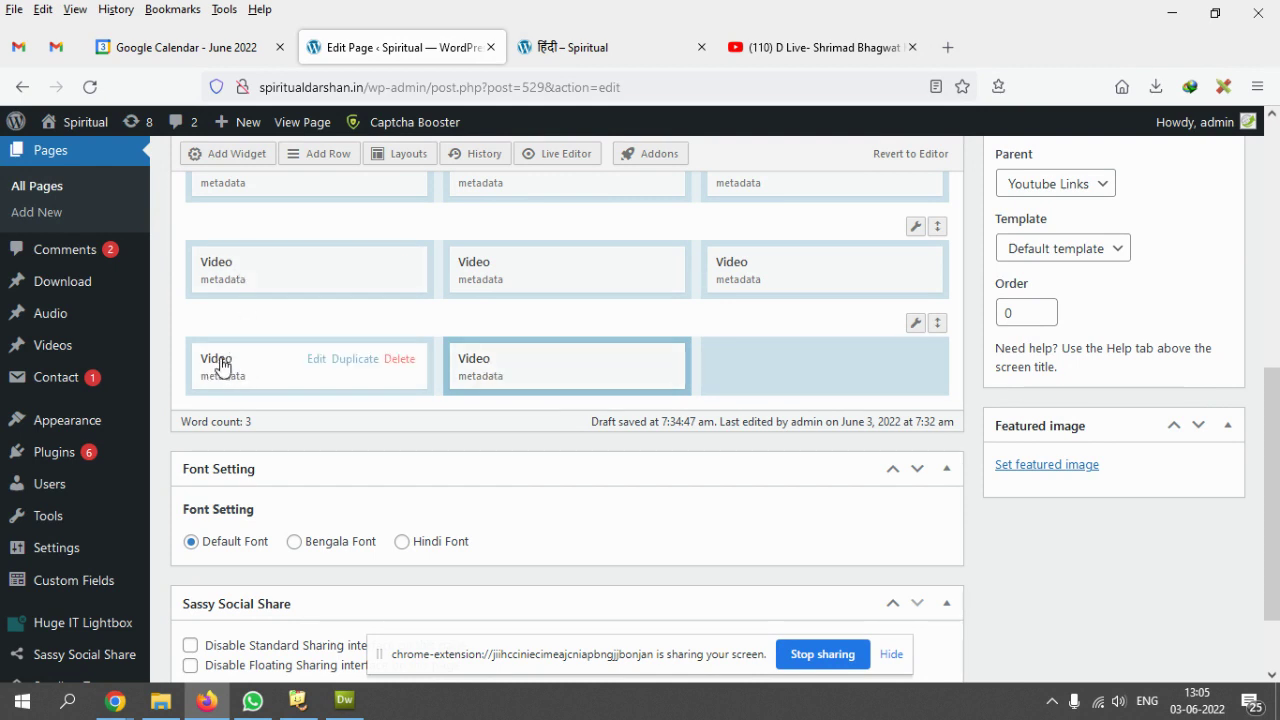
{"action": "left_click", "coordinate": [316, 360]}
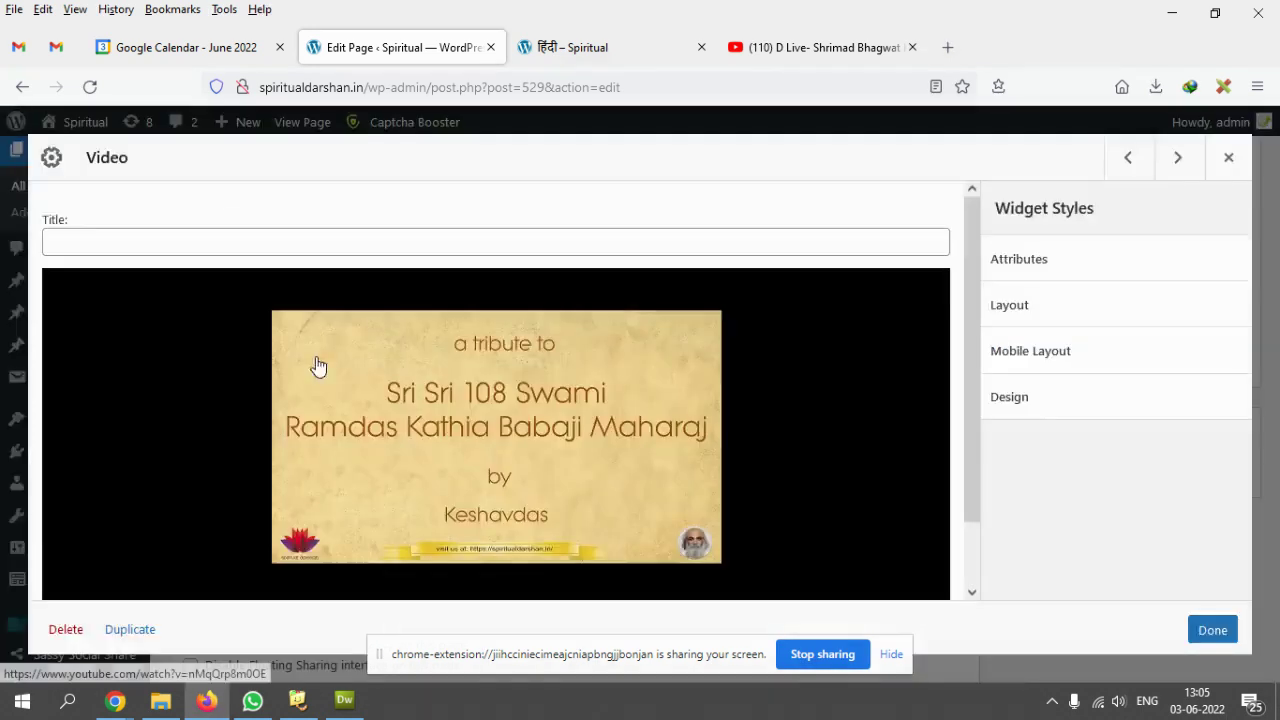
{"action": "scroll", "coordinate": [584, 467], "scroll_direction": "down", "scroll_amount": 1}
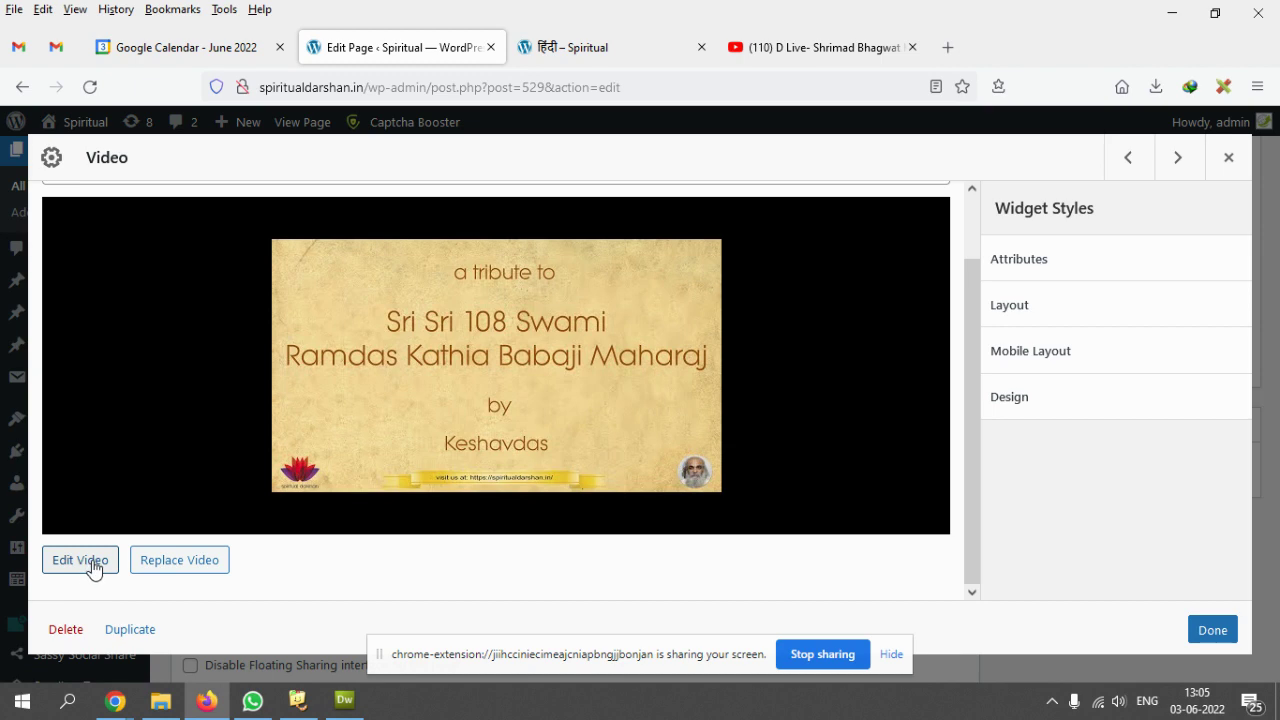
{"action": "left_click", "coordinate": [91, 562]}
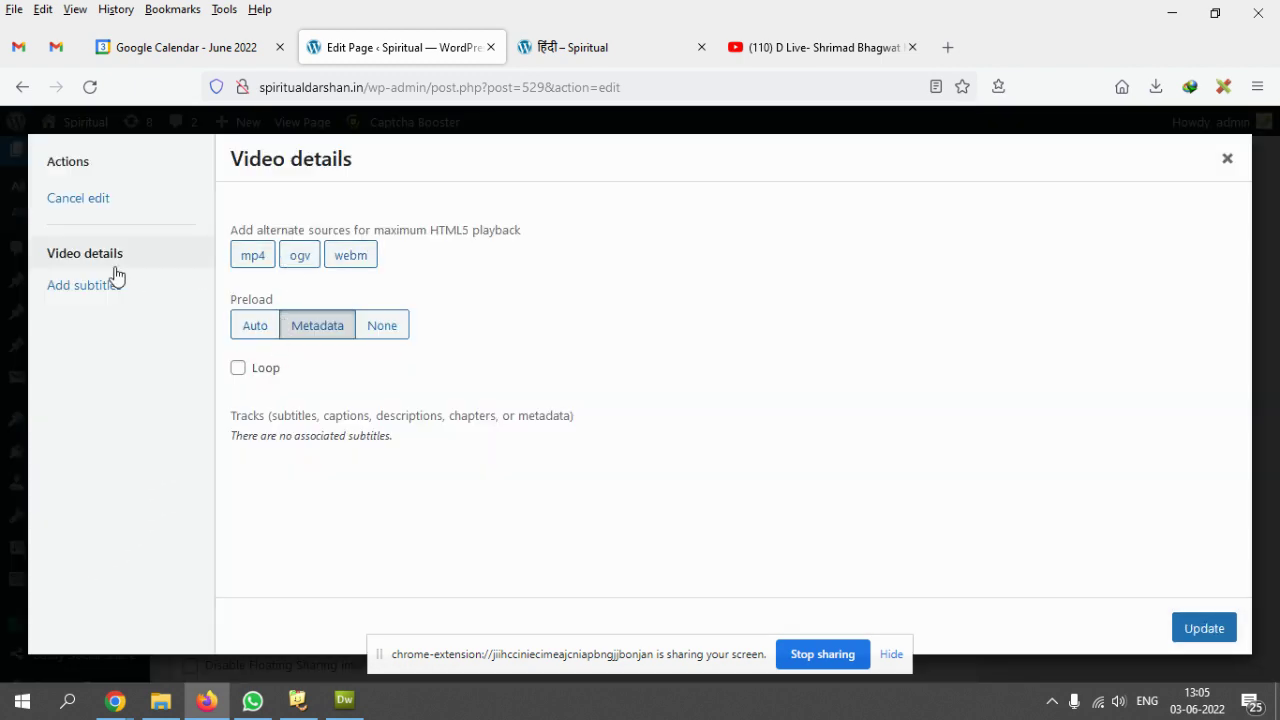
{"action": "left_click", "coordinate": [1227, 158]}
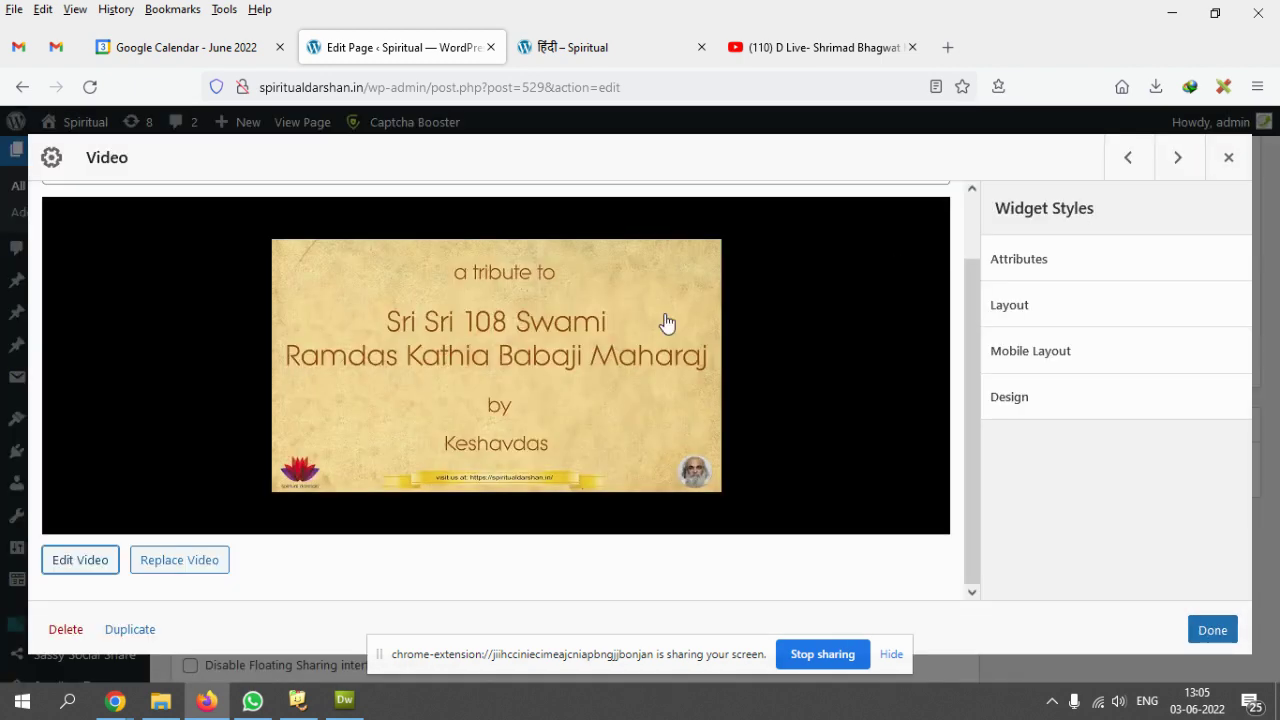
{"action": "left_click", "coordinate": [186, 566]}
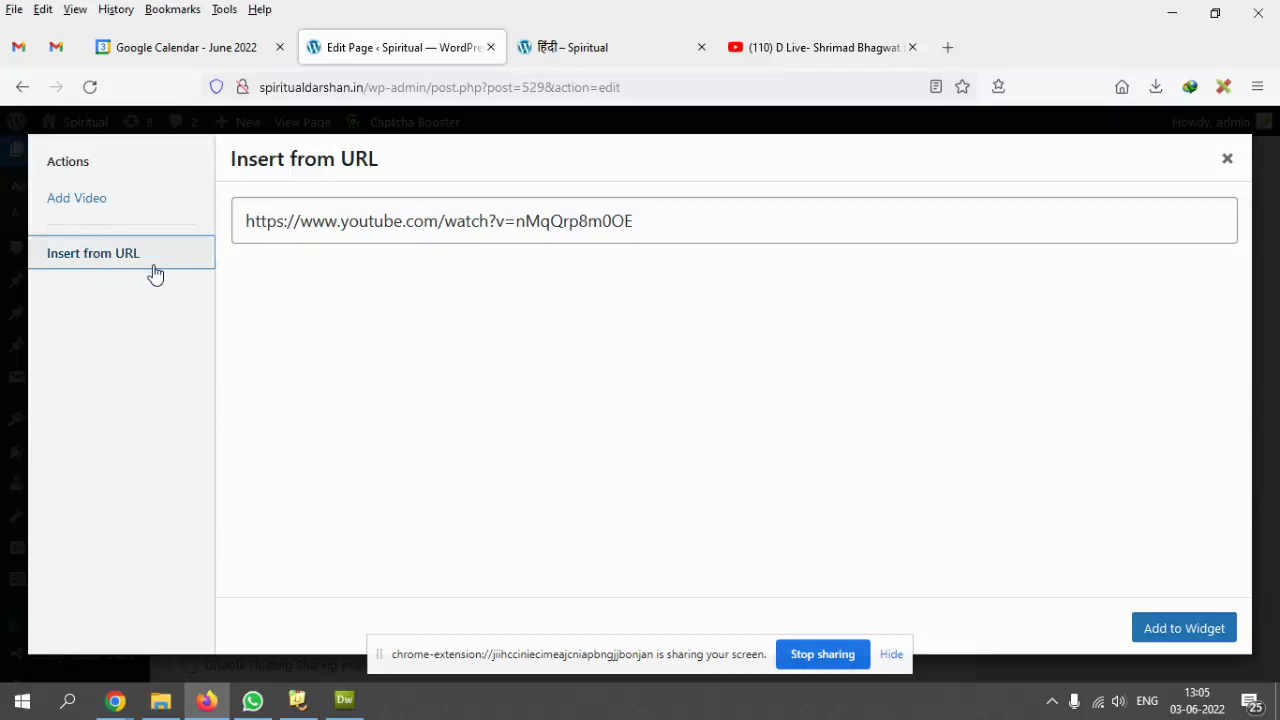
{"action": "left_click_drag", "start_coordinate": [329, 217], "coordinate": [791, 217]}
{"action": "left_click", "coordinate": [791, 217]}
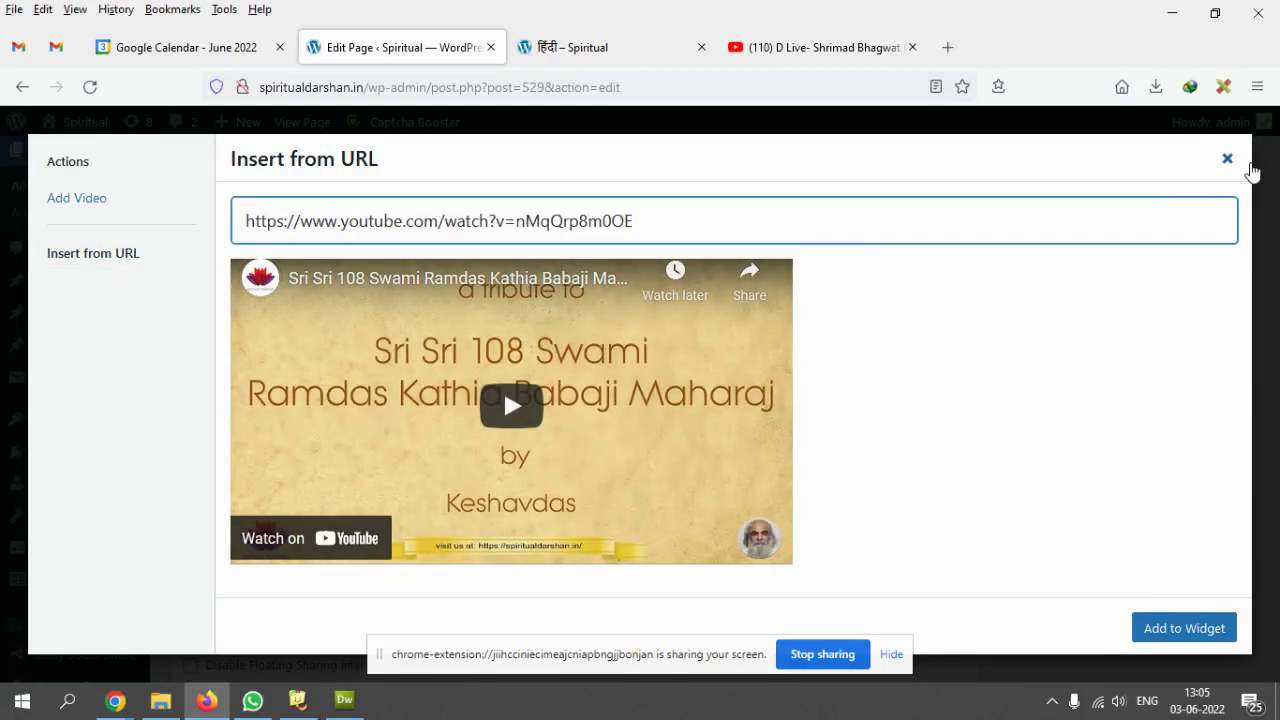
{"action": "left_click", "coordinate": [1228, 159]}
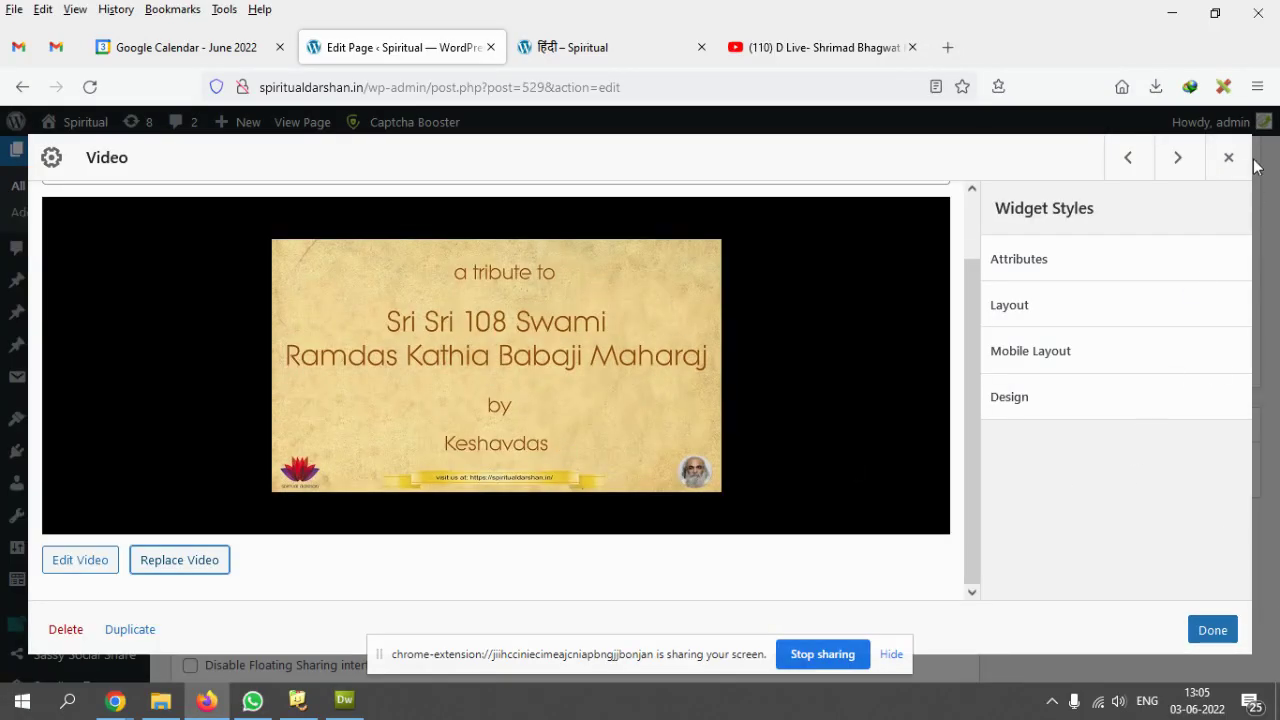
{"action": "left_click", "coordinate": [1229, 158]}
- Choose Replace Video on the Shrimad Bhagwat widget and select its current address
{"action": "left_click", "coordinate": [548, 367]}
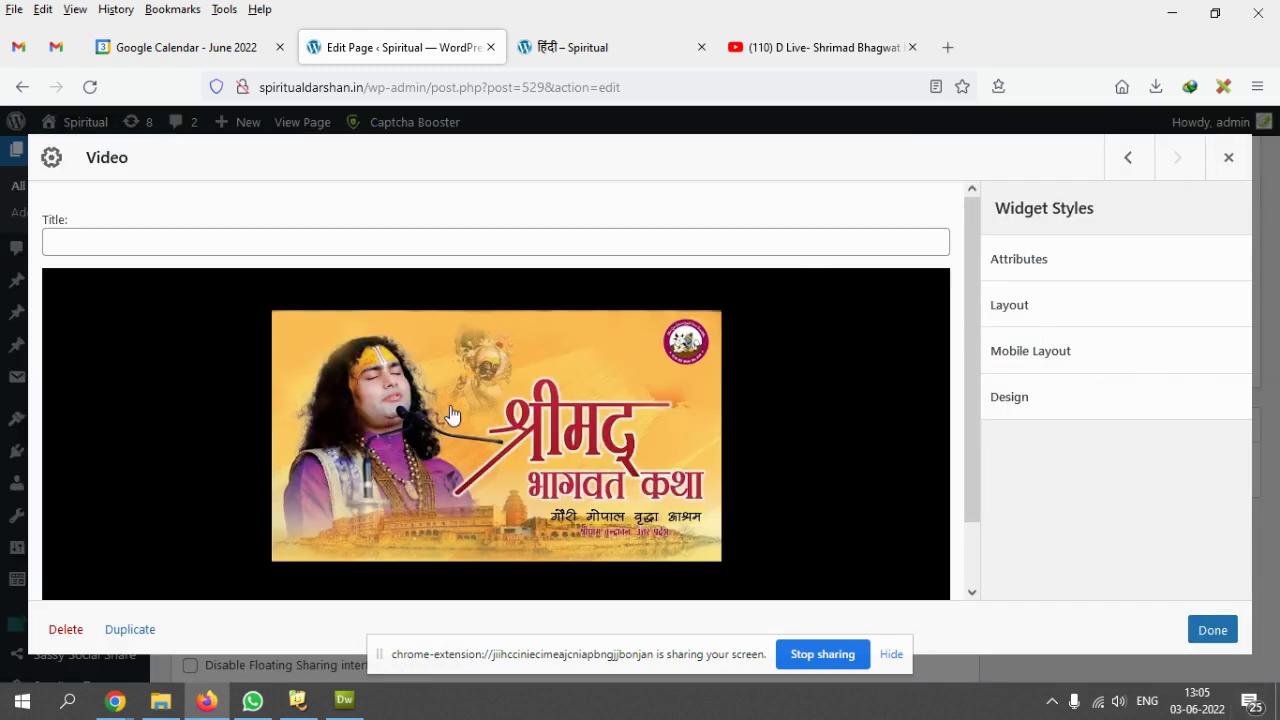
{"action": "scroll", "coordinate": [452, 414], "scroll_direction": "down", "scroll_amount": 1}
{"action": "left_click", "coordinate": [174, 567]}
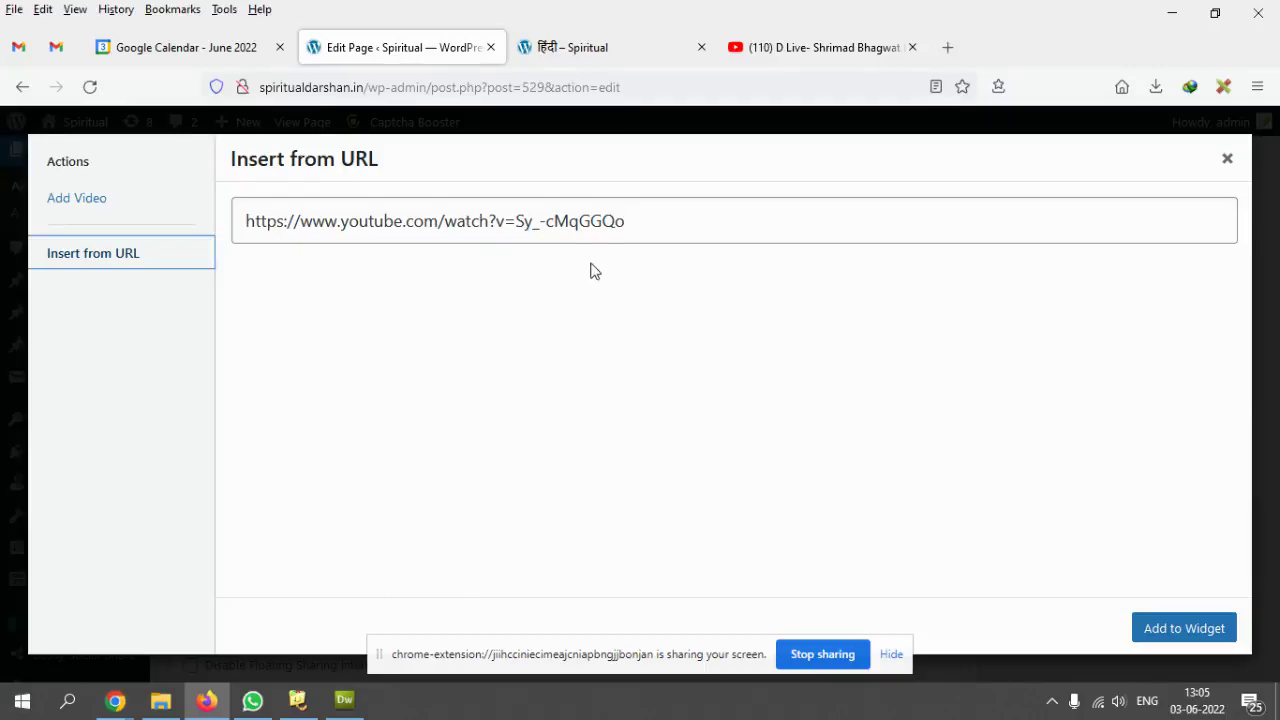
{"action": "triple_click", "coordinate": [663, 211]}
- Skip the YouTube ad and open the Day 1 Live Shrimad Bhagwat Katha video from suggestions
{"action": "left_click", "coordinate": [503, 387]}
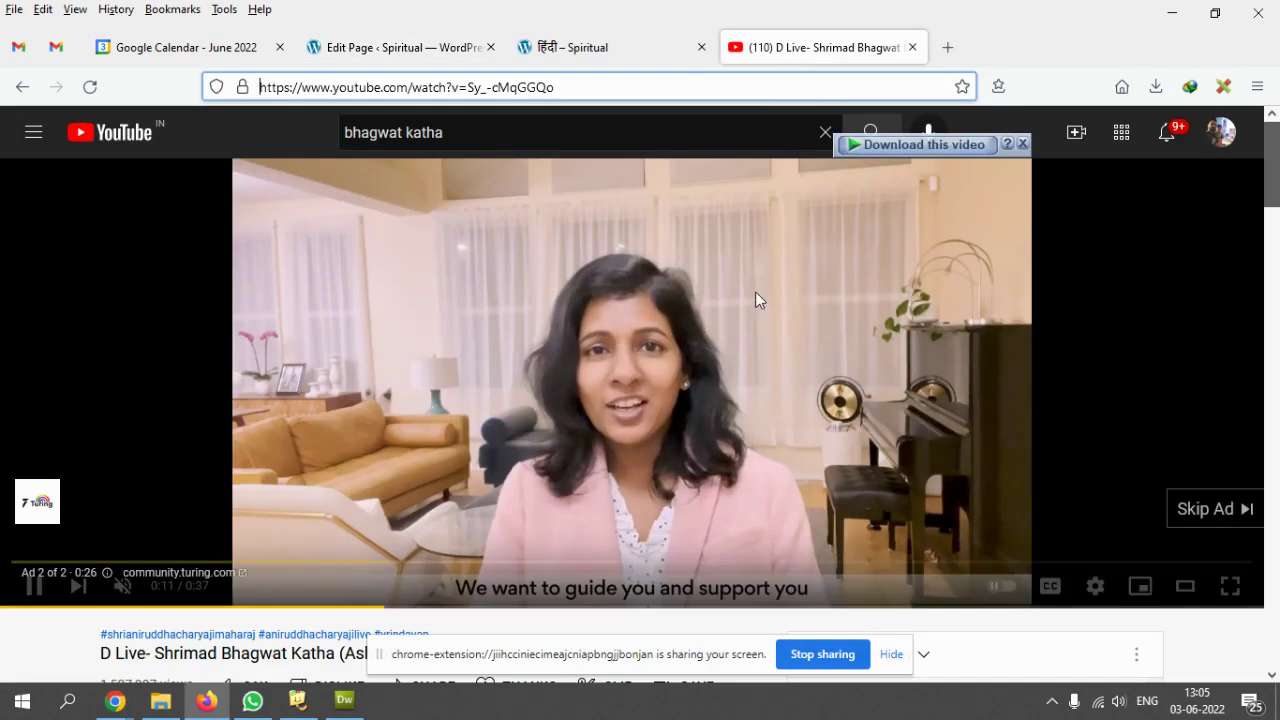
{"action": "left_click", "coordinate": [1200, 509]}
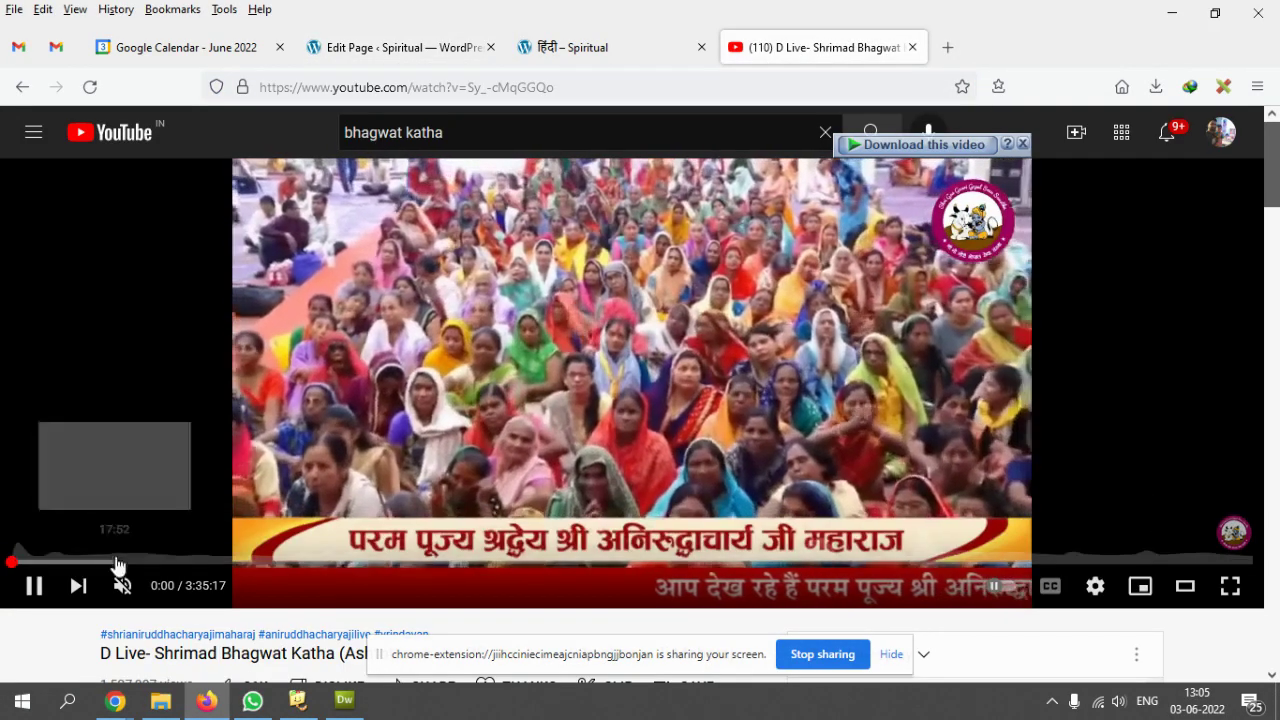
{"action": "scroll", "coordinate": [480, 480], "scroll_direction": "down", "scroll_amount": 10}
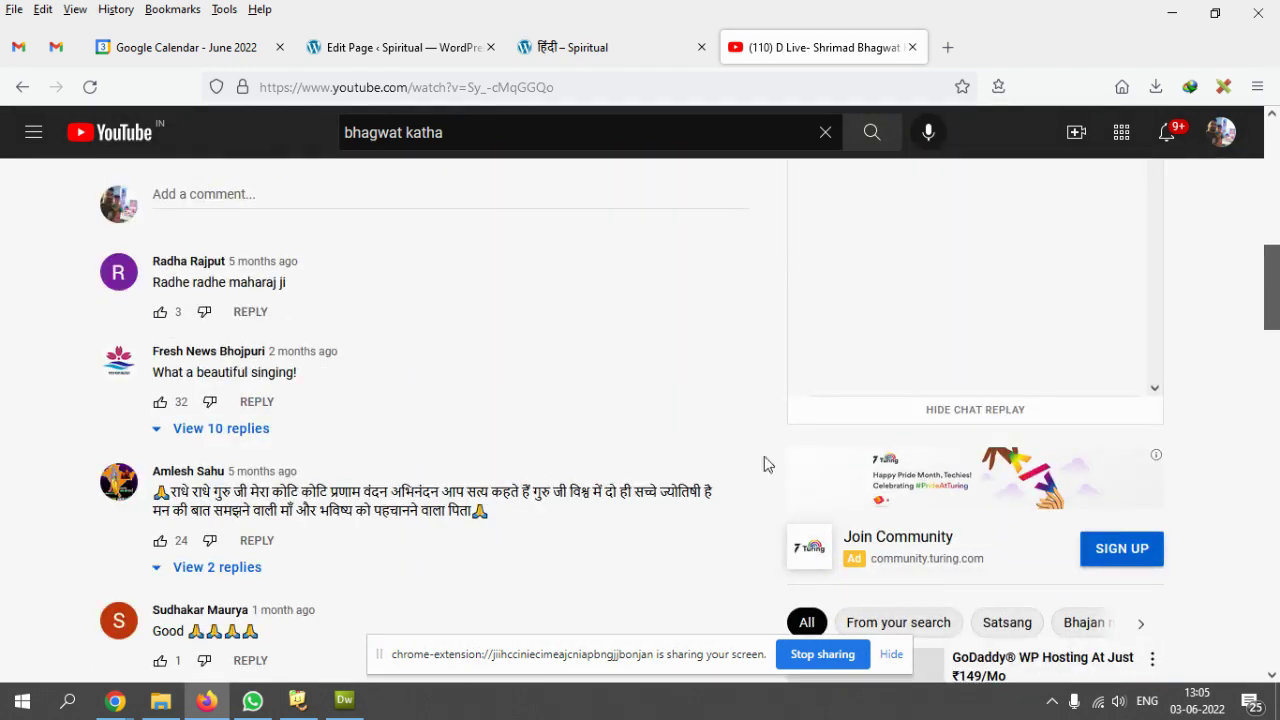
{"action": "scroll", "coordinate": [764, 463], "scroll_direction": "down", "scroll_amount": 10}
{"action": "left_click", "coordinate": [888, 530]}
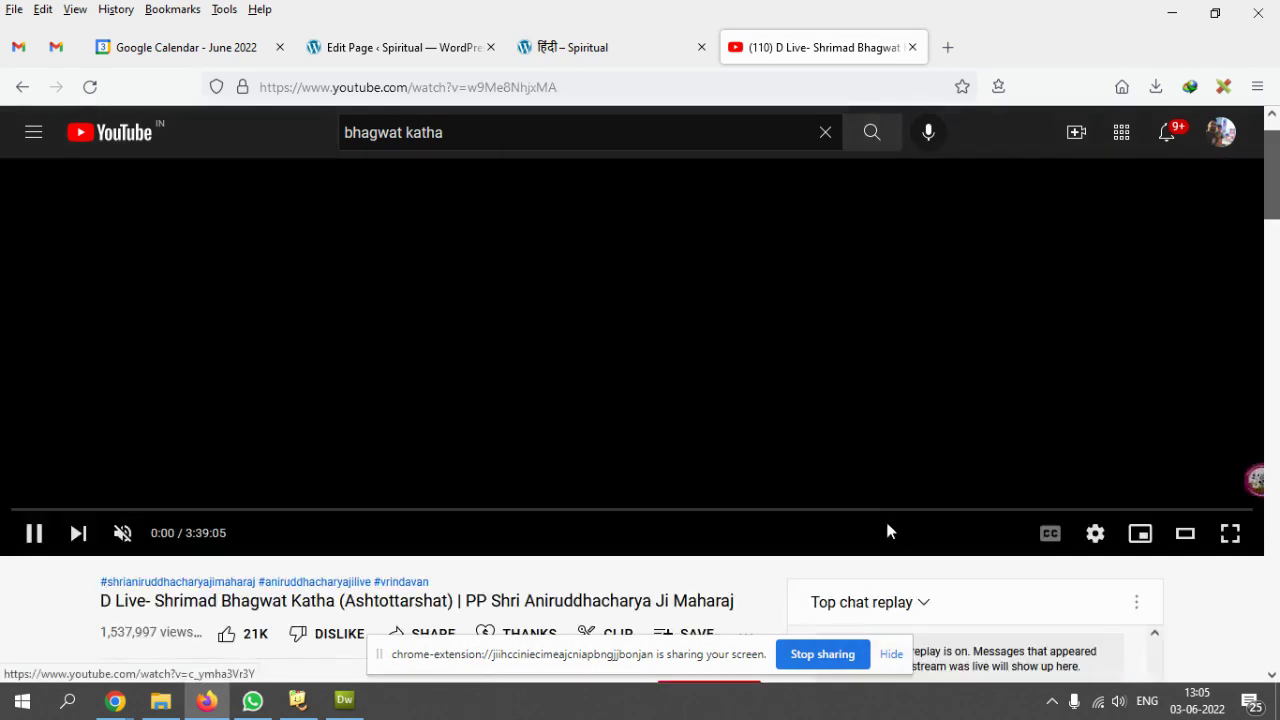
- Copy the Day 1 video's address and return to the page editor
{"action": "left_click", "coordinate": [580, 87]}
{"action": "key", "text": "ctrl+c"}
{"action": "right_click", "coordinate": [590, 88]}
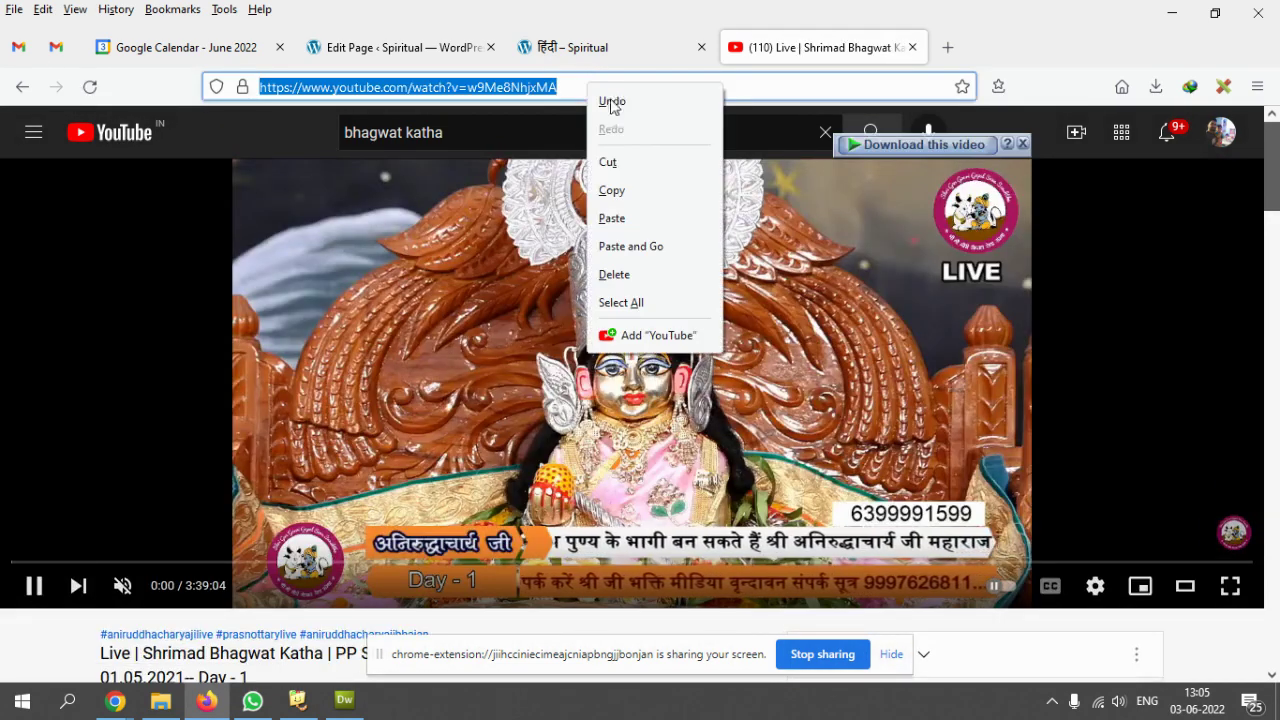
{"action": "left_click", "coordinate": [611, 190]}
{"action": "key", "text": "ctrl+shift+Tab"}
{"action": "key", "text": "ctrl+shift+Tab"}
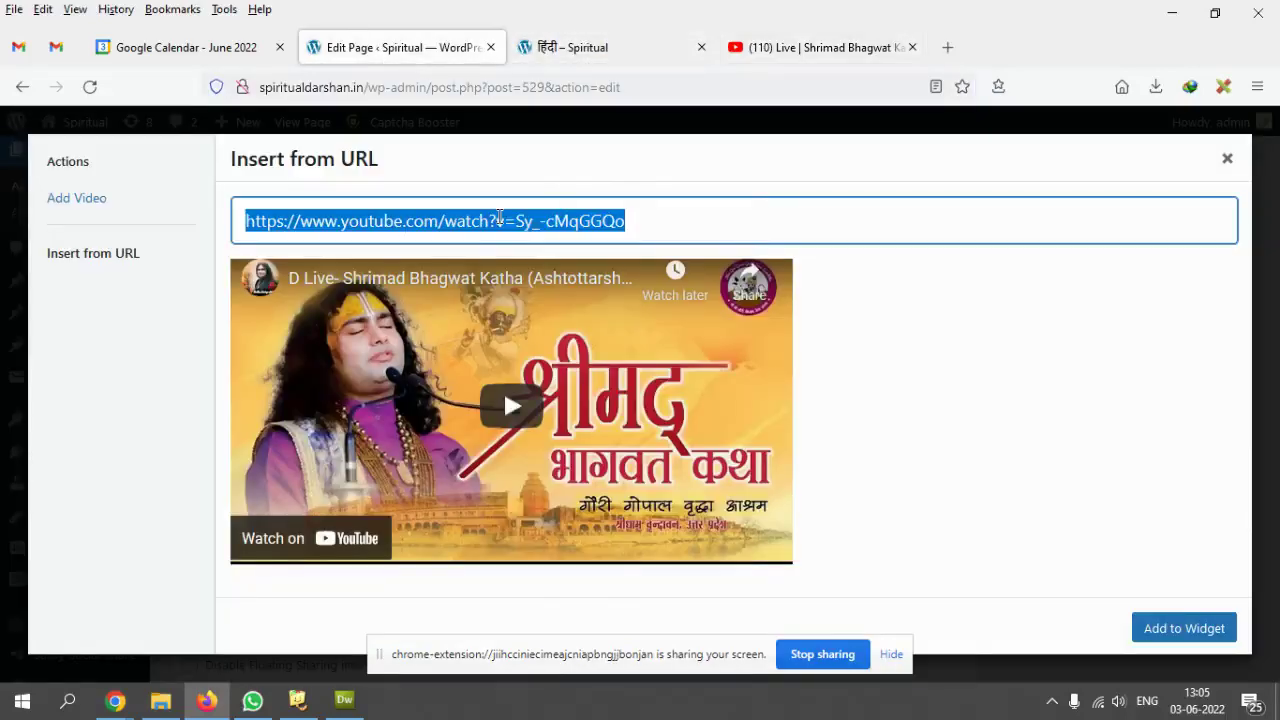
- Paste the Day 1 video address over the old one, add it to the widget, and update the page
{"action": "right_click", "coordinate": [499, 218]}
{"action": "left_click", "coordinate": [555, 487]}
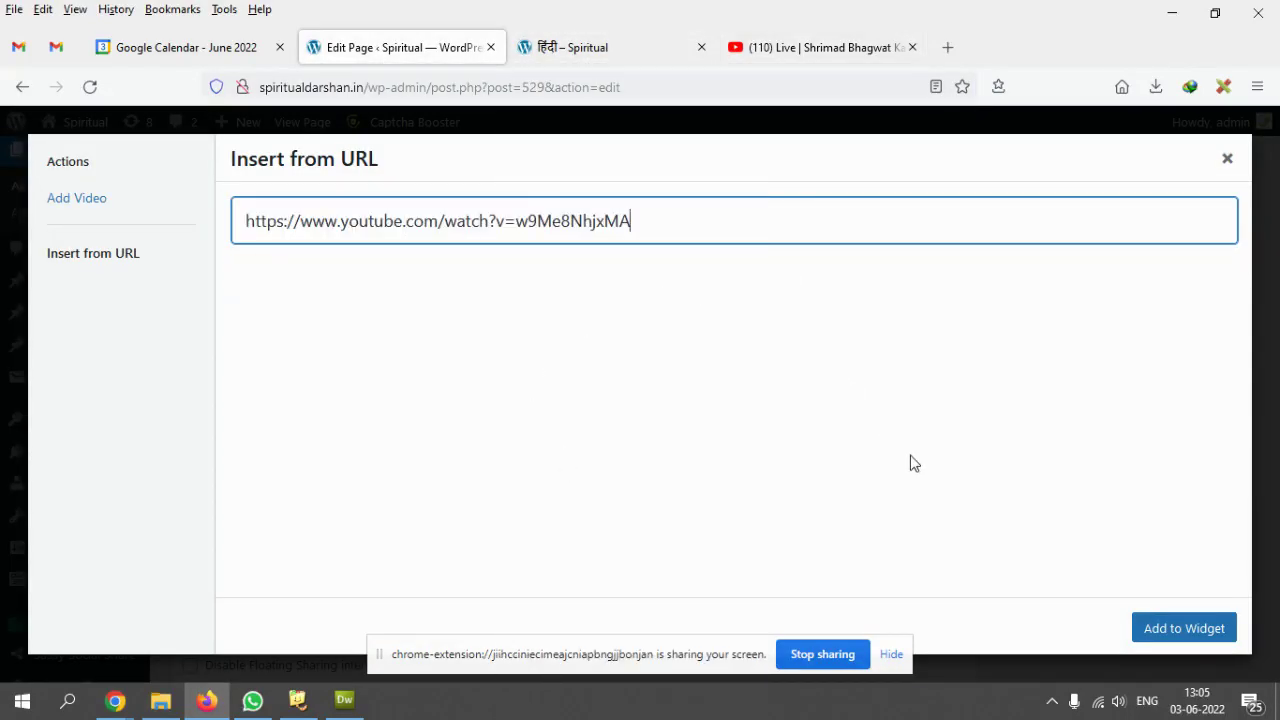
{"action": "left_click", "coordinate": [1170, 632]}
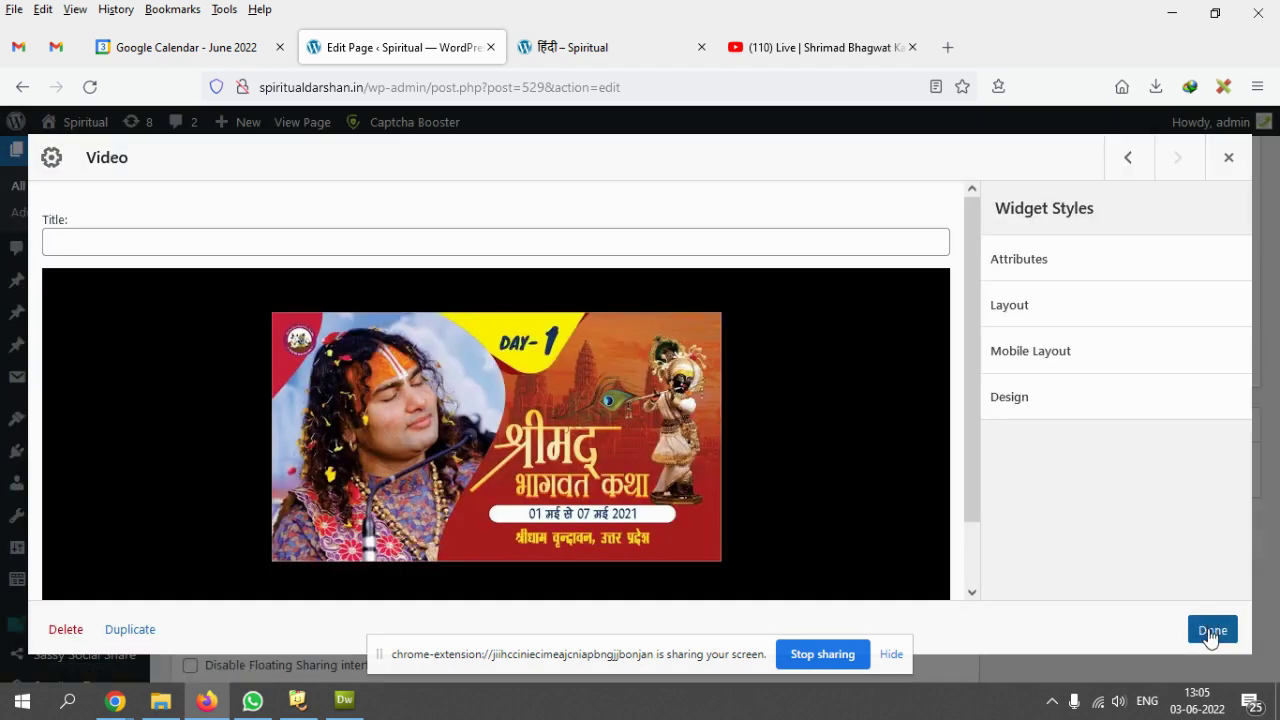
{"action": "left_click", "coordinate": [1212, 630]}
{"action": "scroll", "coordinate": [1180, 355], "scroll_direction": "up", "scroll_amount": 5}
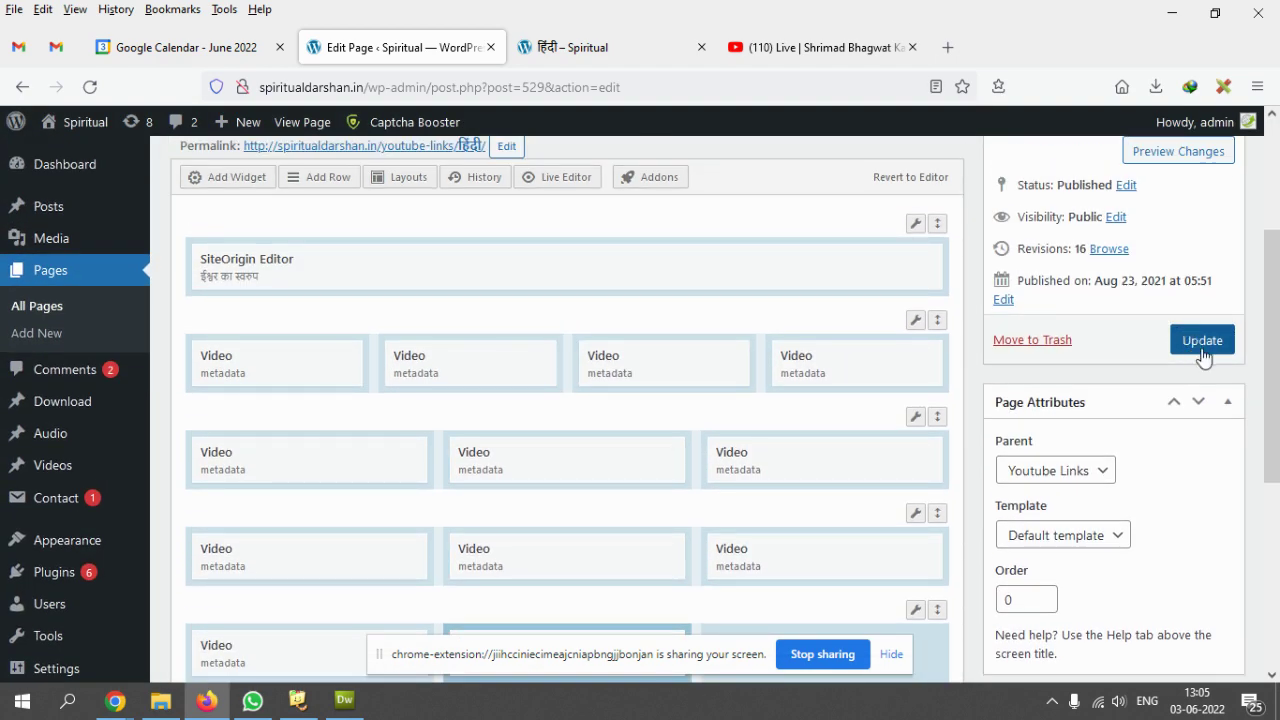
{"action": "left_click", "coordinate": [1202, 341]}
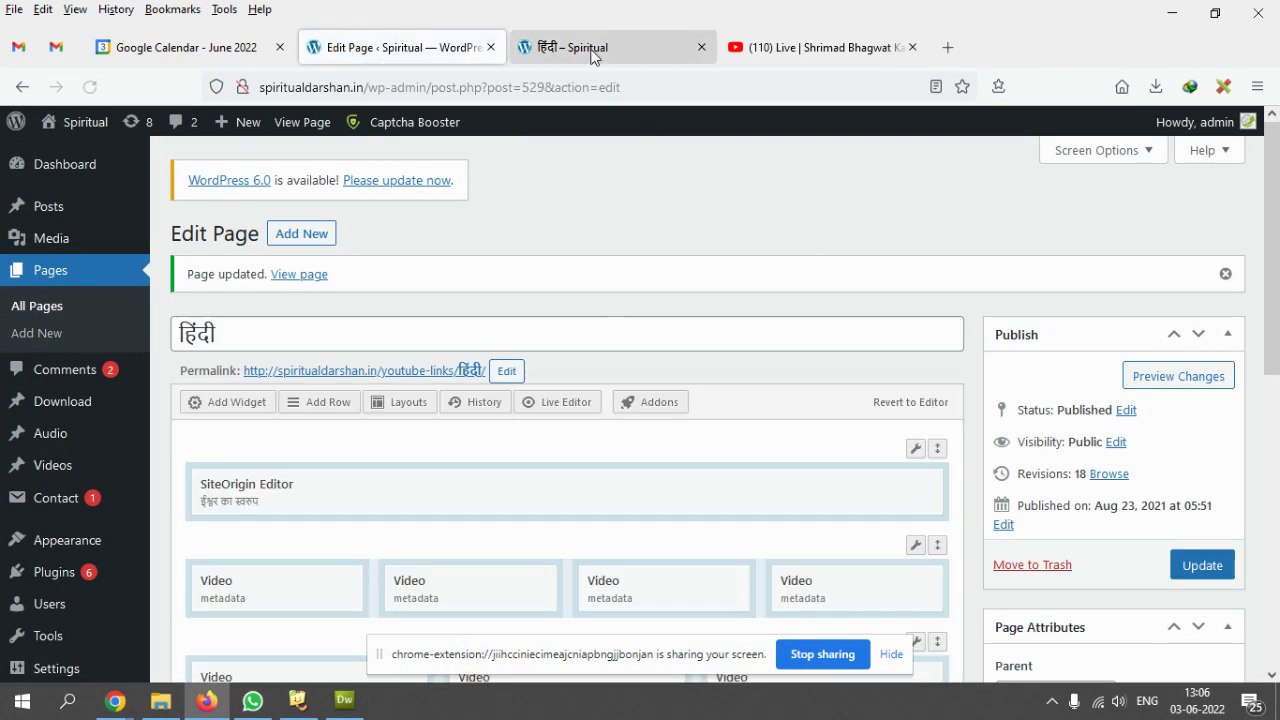
{"action": "left_click", "coordinate": [590, 50]}
{"action": "left_click", "coordinate": [90, 87]}
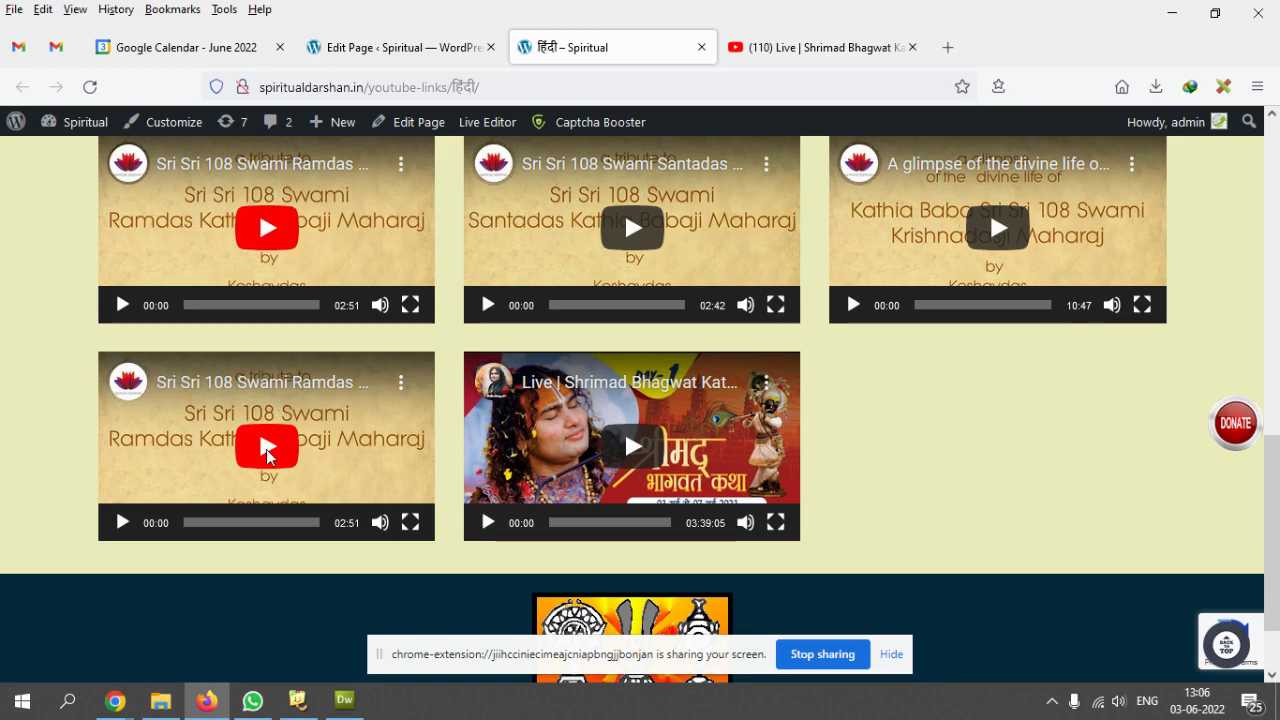
{"action": "left_click", "coordinate": [400, 47]}
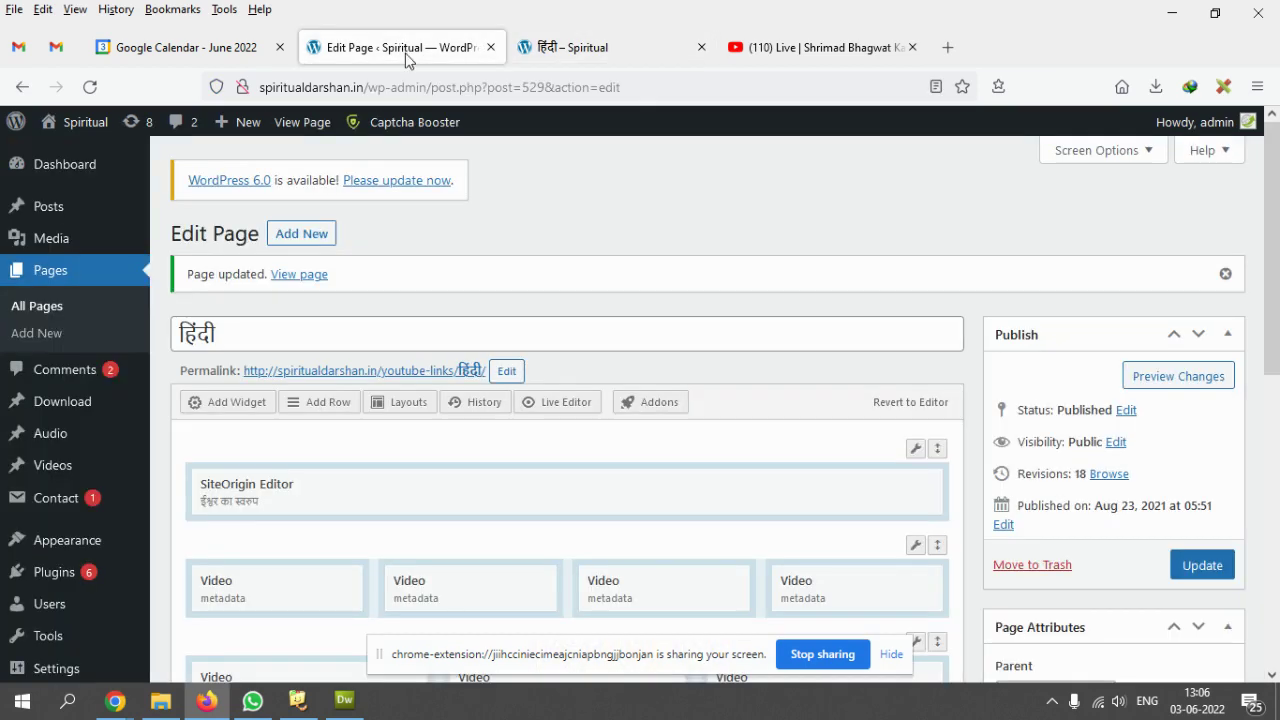
- Delete the two Video widgets from the last row
{"action": "scroll", "coordinate": [857, 327], "scroll_direction": "down", "scroll_amount": 3}
{"action": "scroll", "coordinate": [857, 327], "scroll_direction": "down", "scroll_amount": 4}
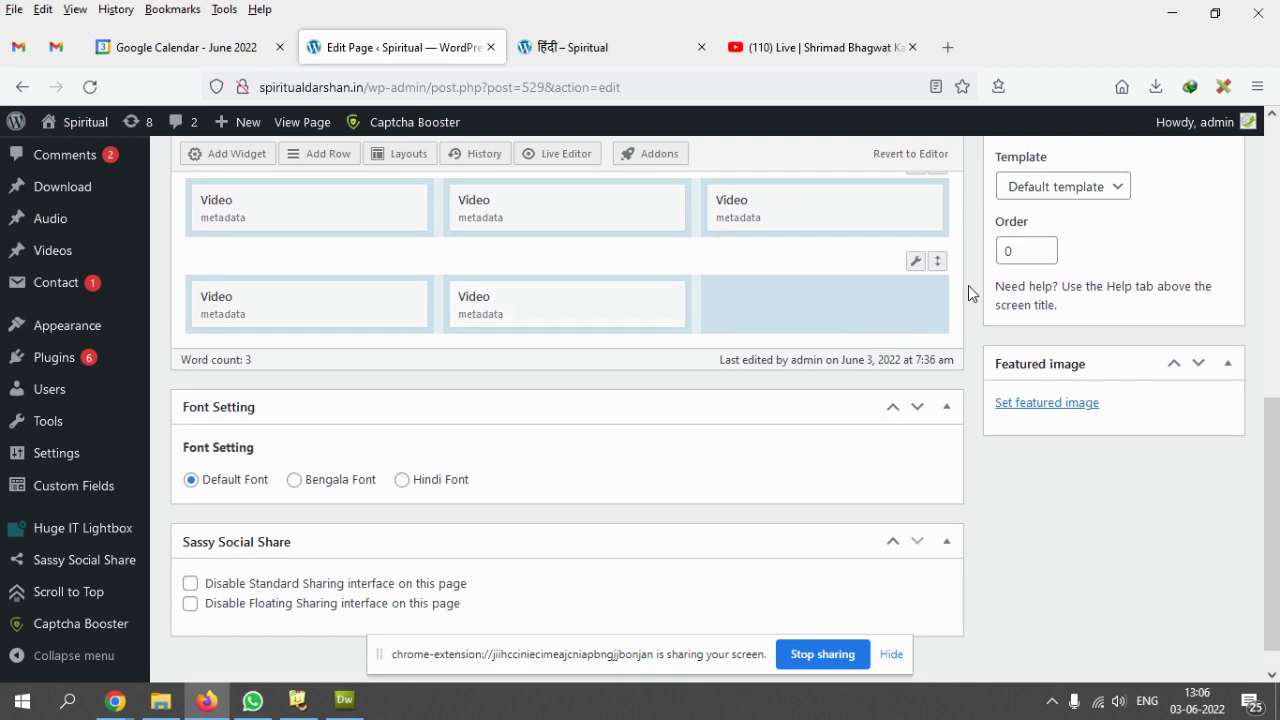
{"action": "mouse_move", "coordinate": [909, 266]}
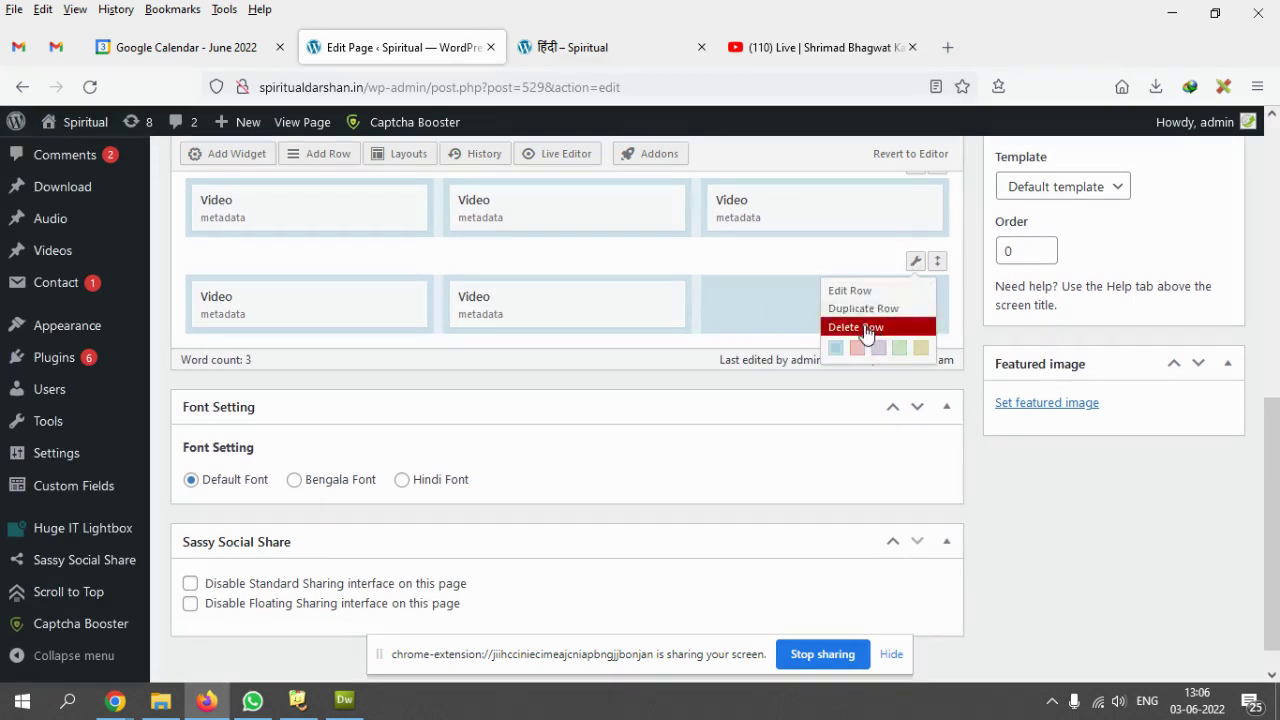
{"action": "mouse_move", "coordinate": [655, 302]}
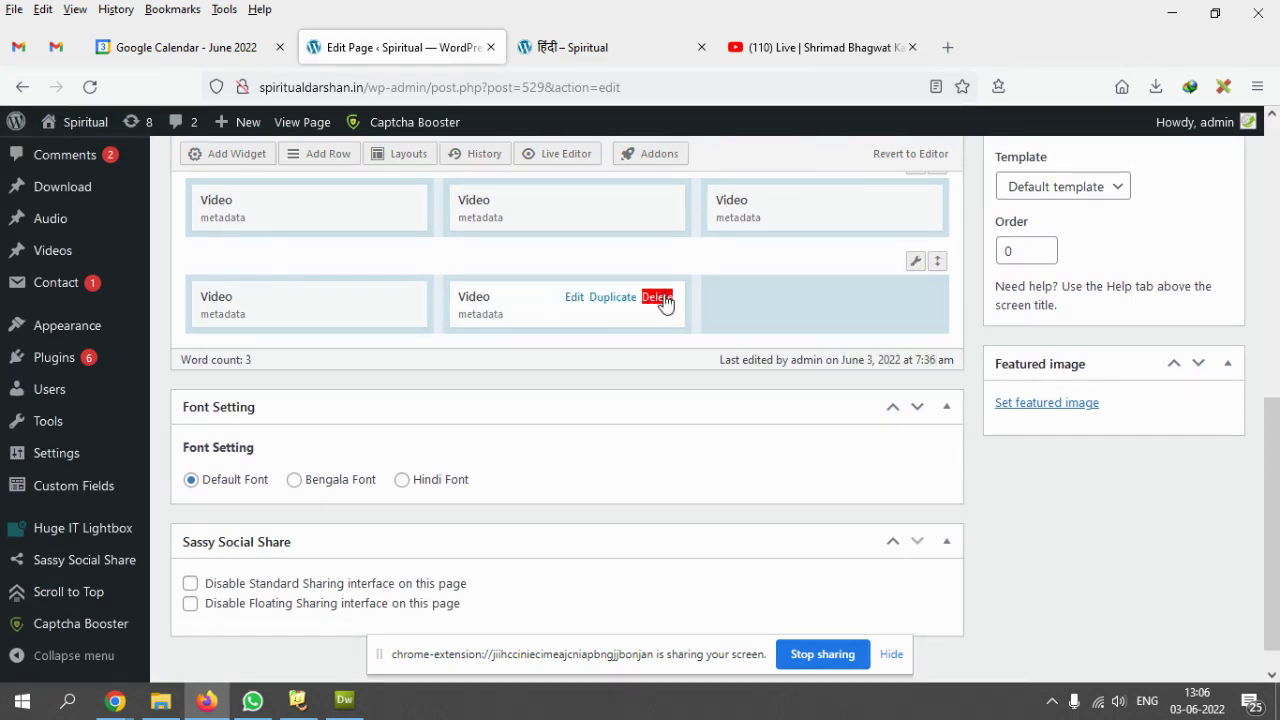
{"action": "left_click", "coordinate": [657, 298]}
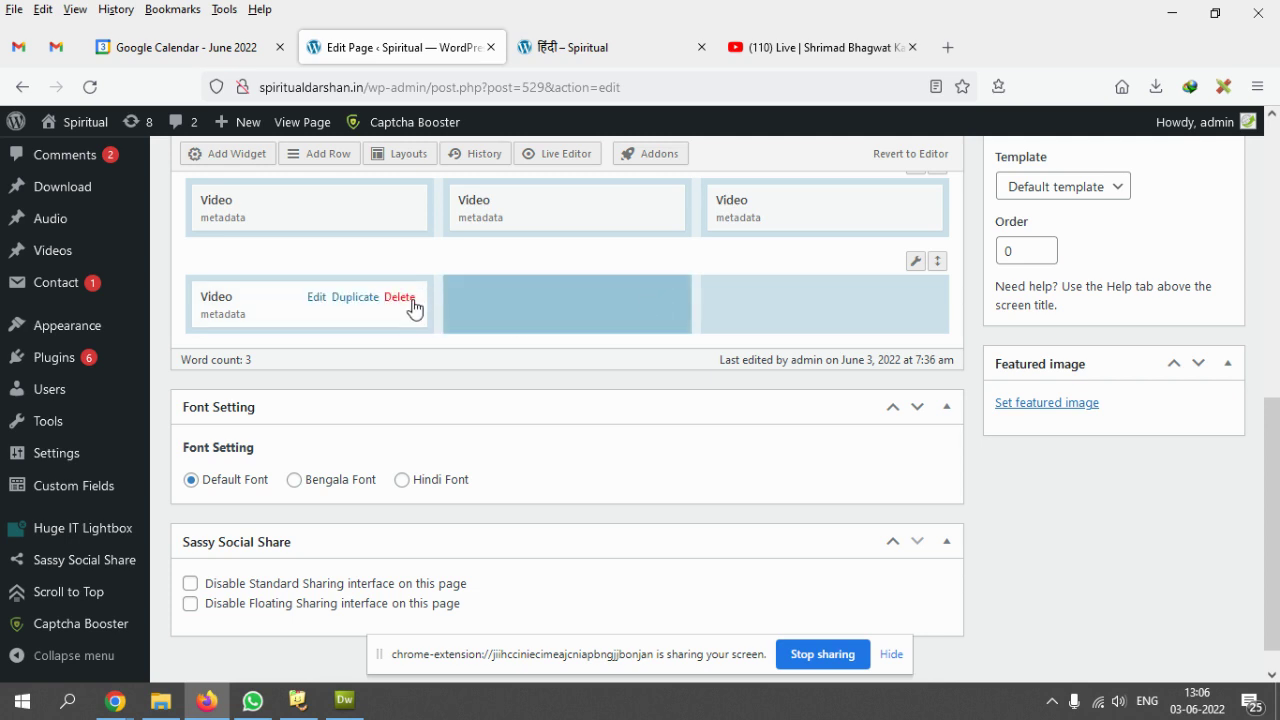
{"action": "left_click", "coordinate": [402, 298]}
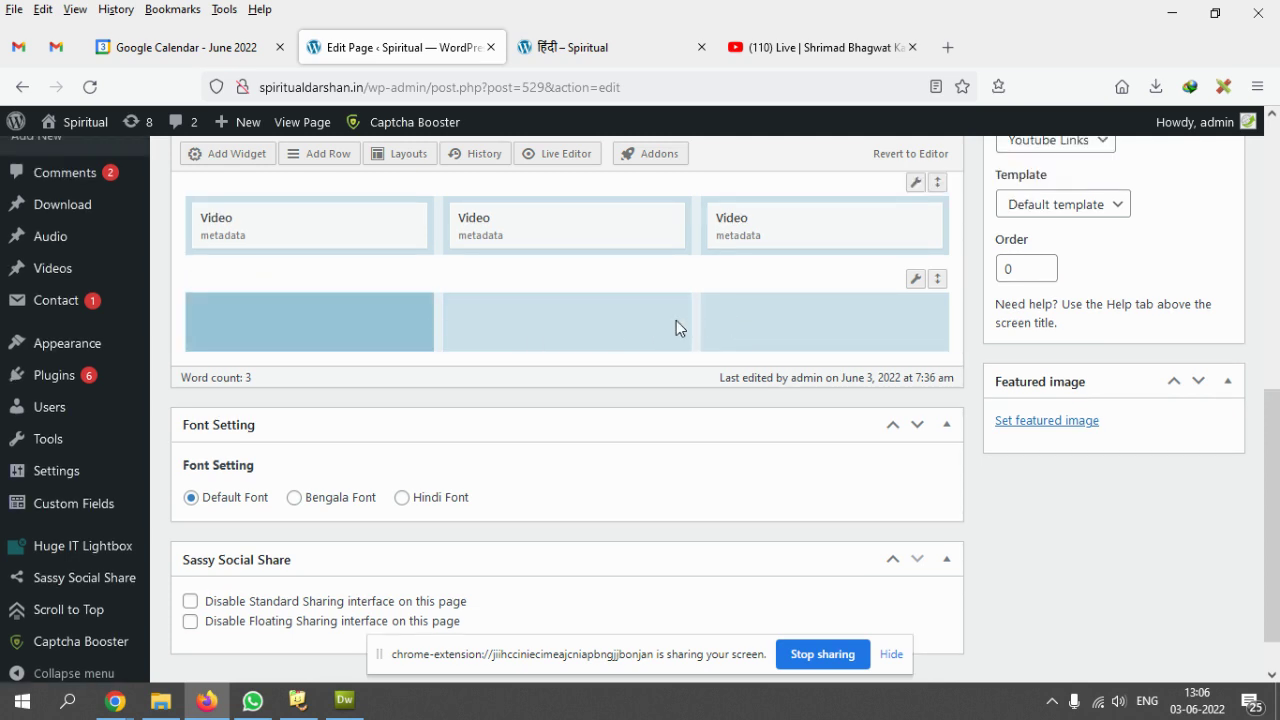
- Set the emptied last row to a single column
{"action": "left_click", "coordinate": [914, 280]}
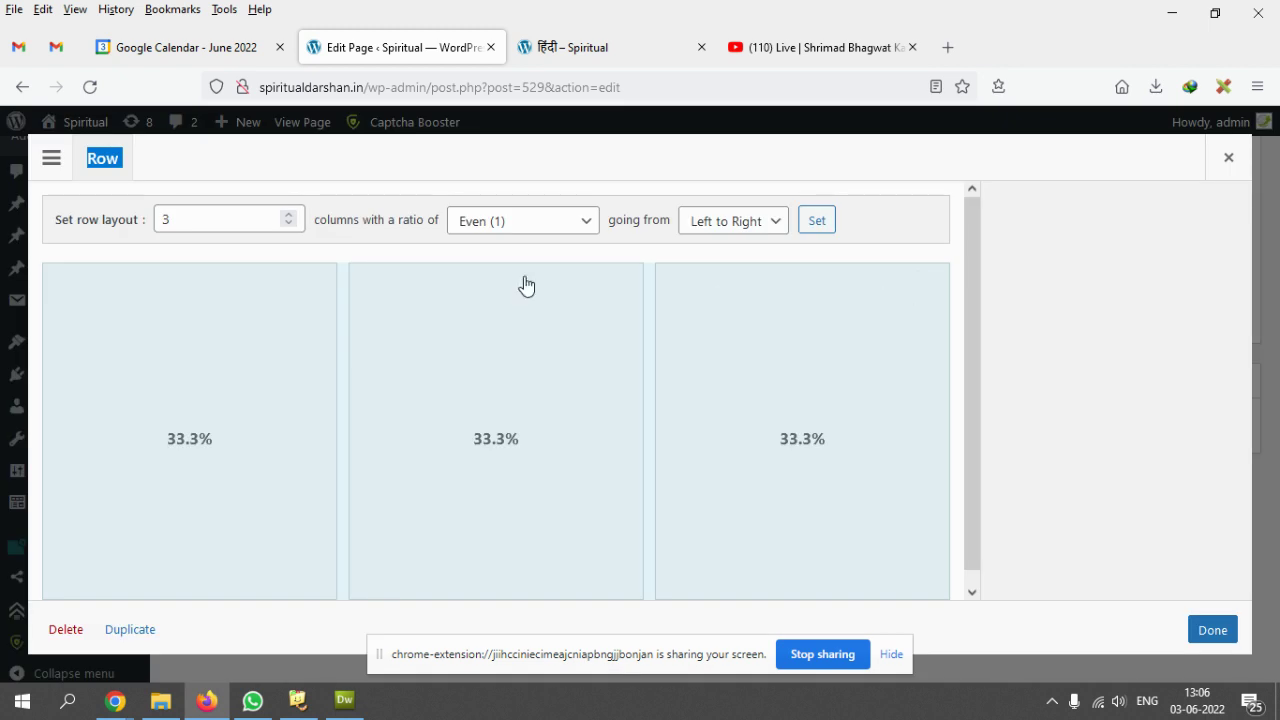
{"action": "left_click", "coordinate": [288, 223]}
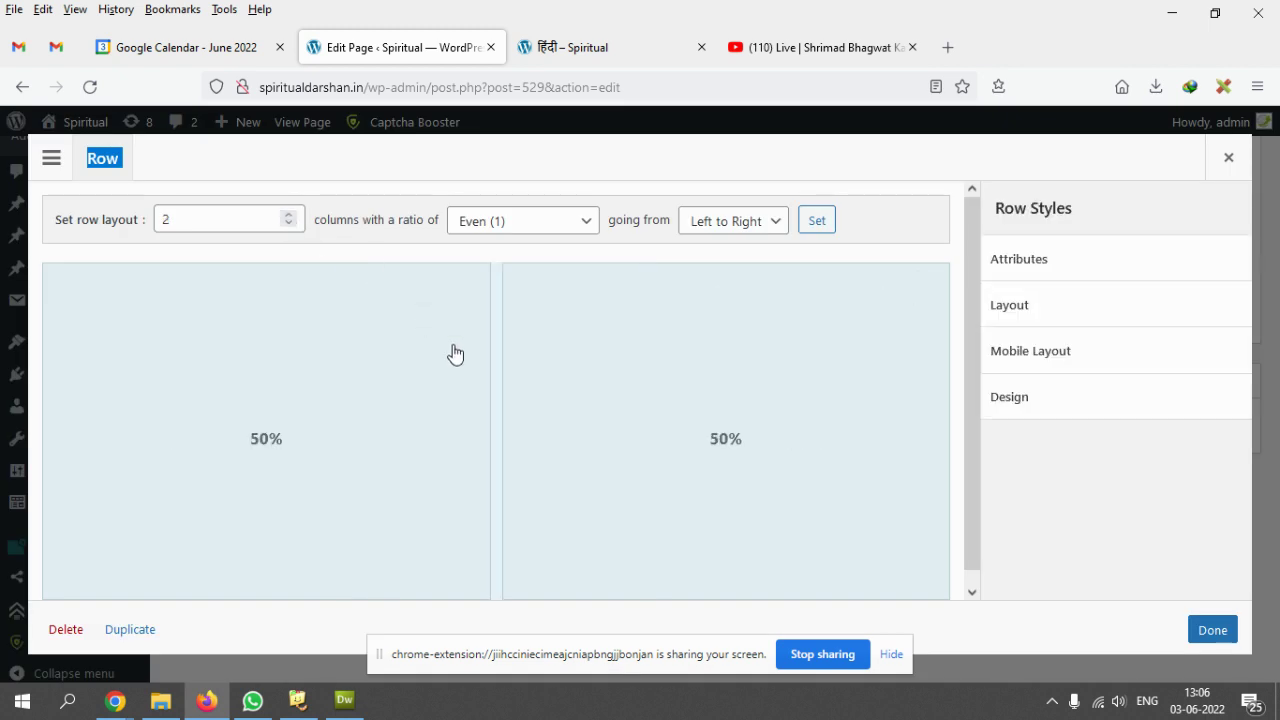
{"action": "double_click", "coordinate": [289, 216]}
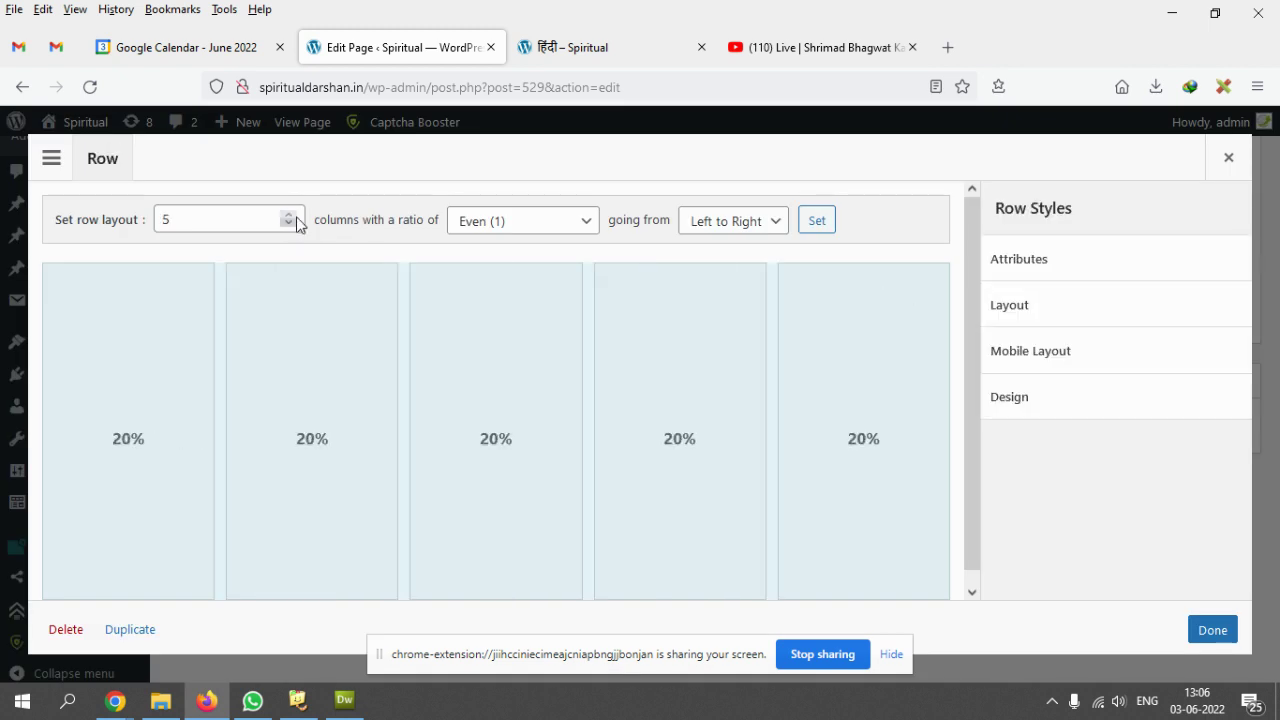
{"action": "left_click", "coordinate": [289, 217]}
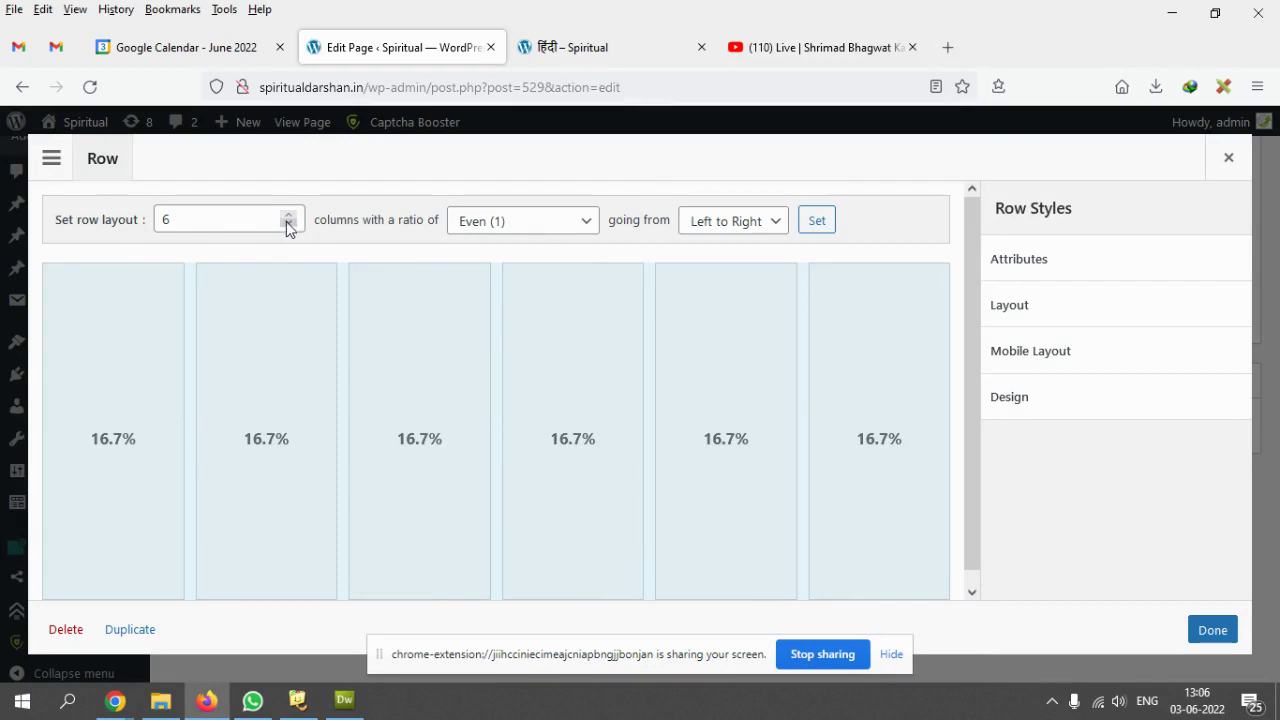
{"action": "left_click", "coordinate": [288, 225]}
{"action": "double_click", "coordinate": [288, 225]}
{"action": "left_click", "coordinate": [288, 225]}
{"action": "left_click", "coordinate": [288, 225]}
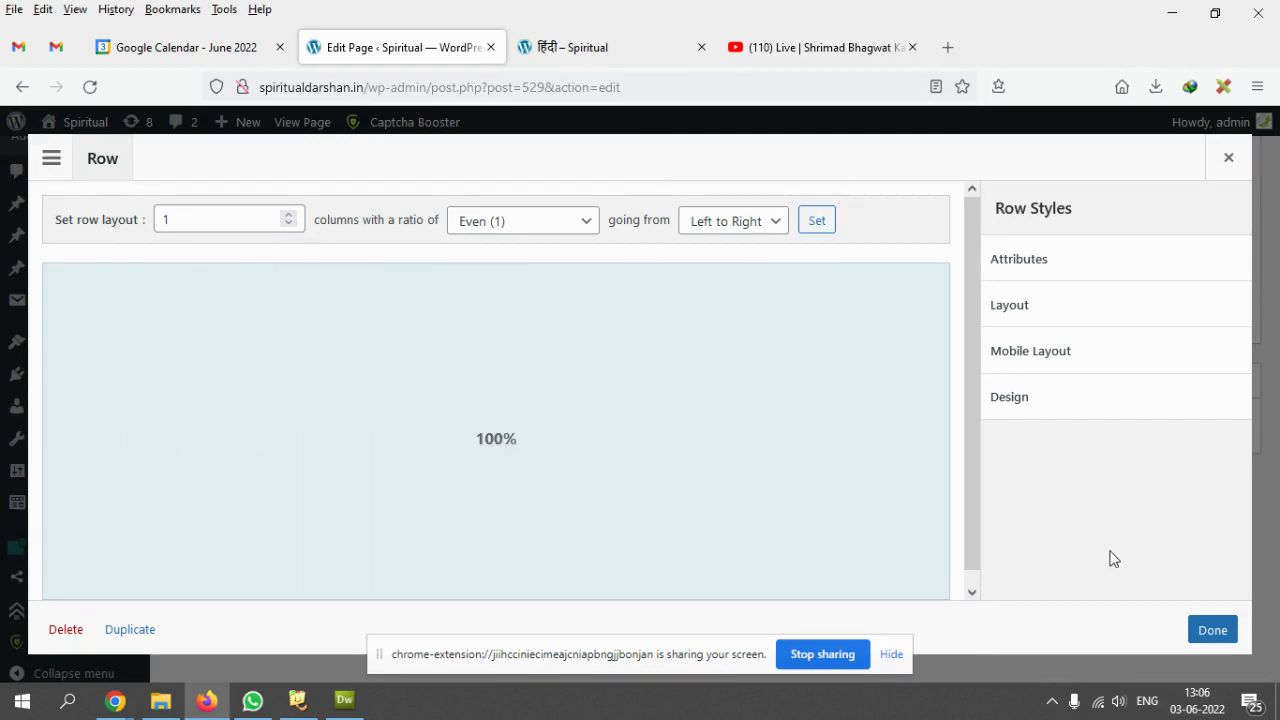
{"action": "left_click", "coordinate": [1210, 632]}
- Delete the empty row, update the page, and reload the live हिंदी page
{"action": "mouse_move", "coordinate": [929, 281]}
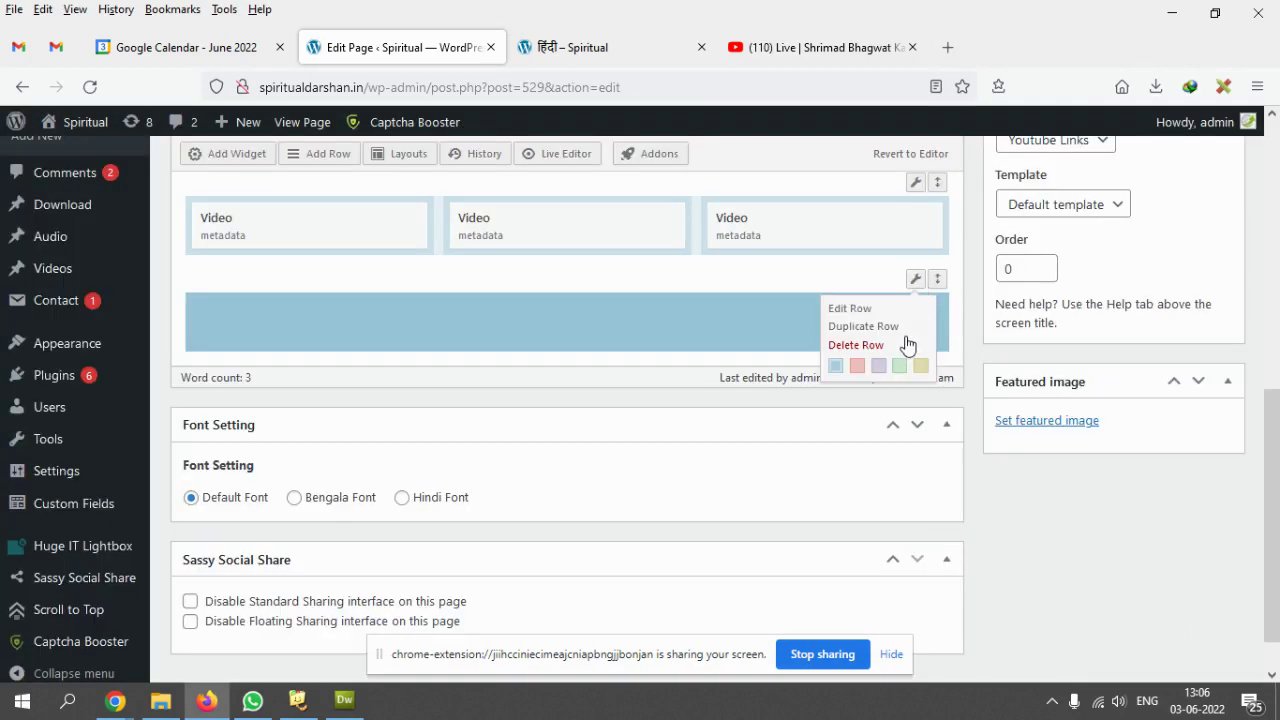
{"action": "left_click", "coordinate": [906, 344]}
{"action": "scroll", "coordinate": [1226, 336], "scroll_direction": "up", "scroll_amount": 4}
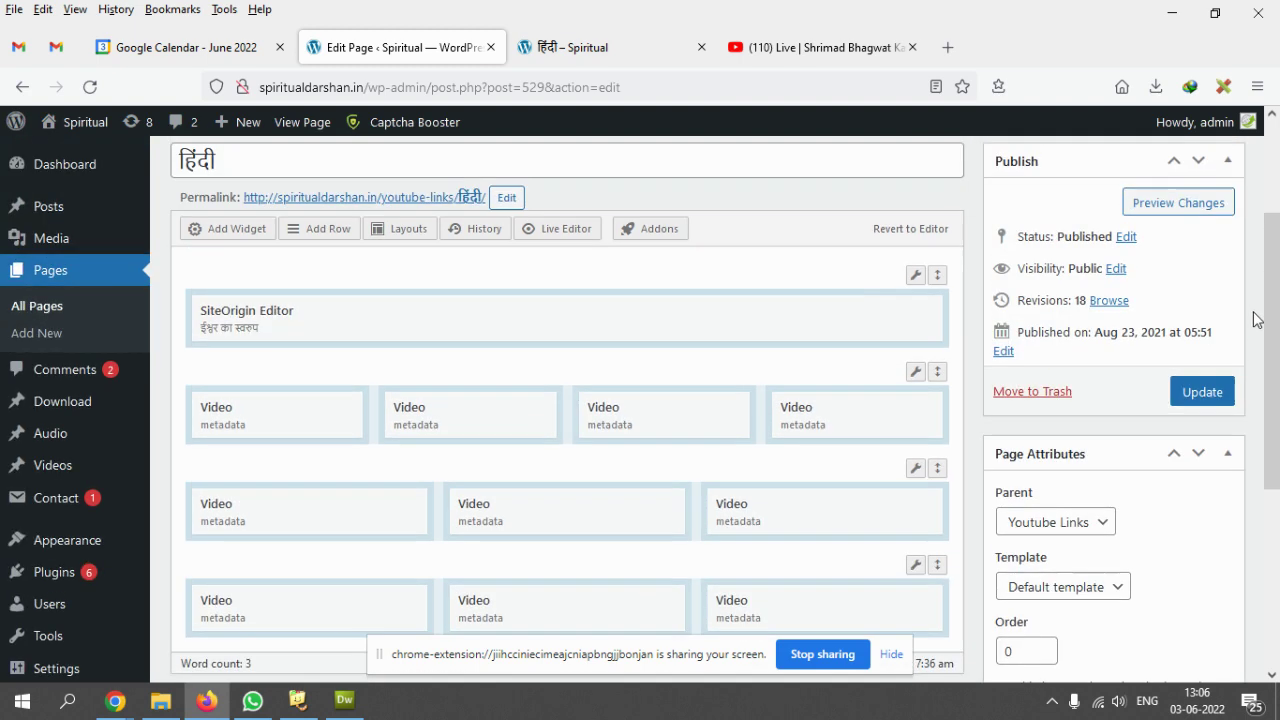
{"action": "left_click", "coordinate": [1205, 392]}
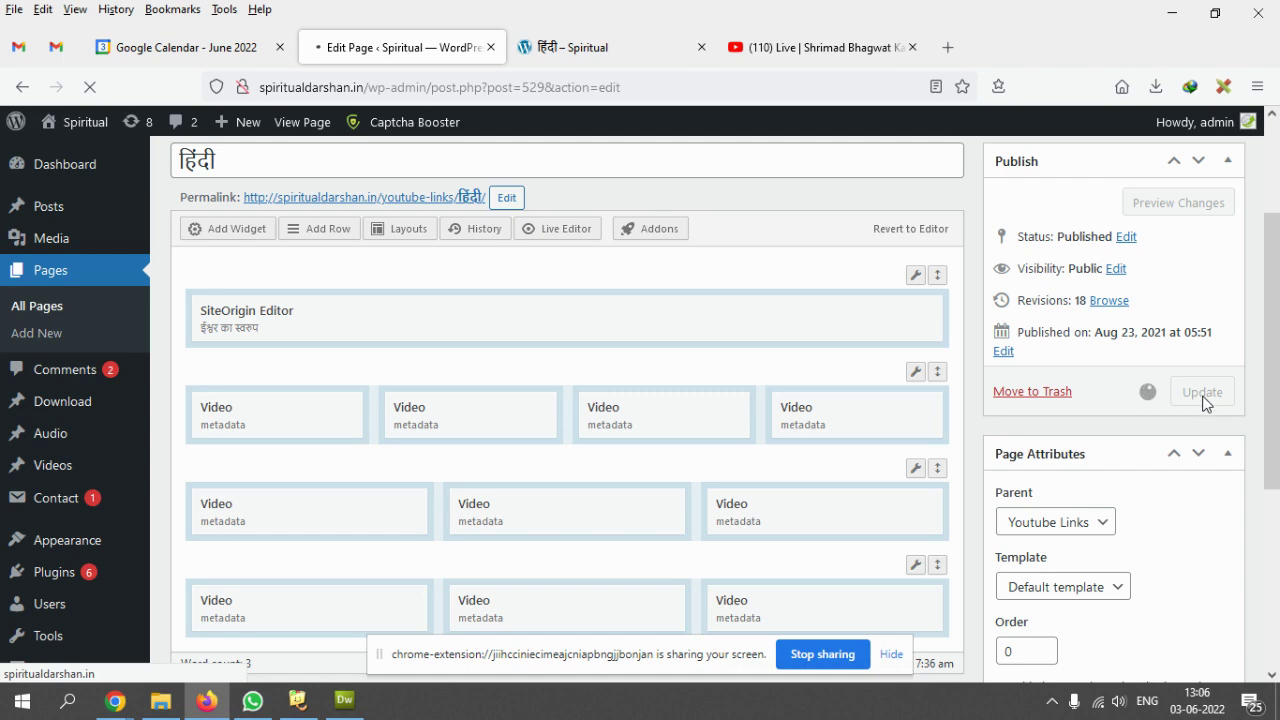
{"action": "left_click", "coordinate": [581, 47]}
{"action": "left_click", "coordinate": [89, 87]}
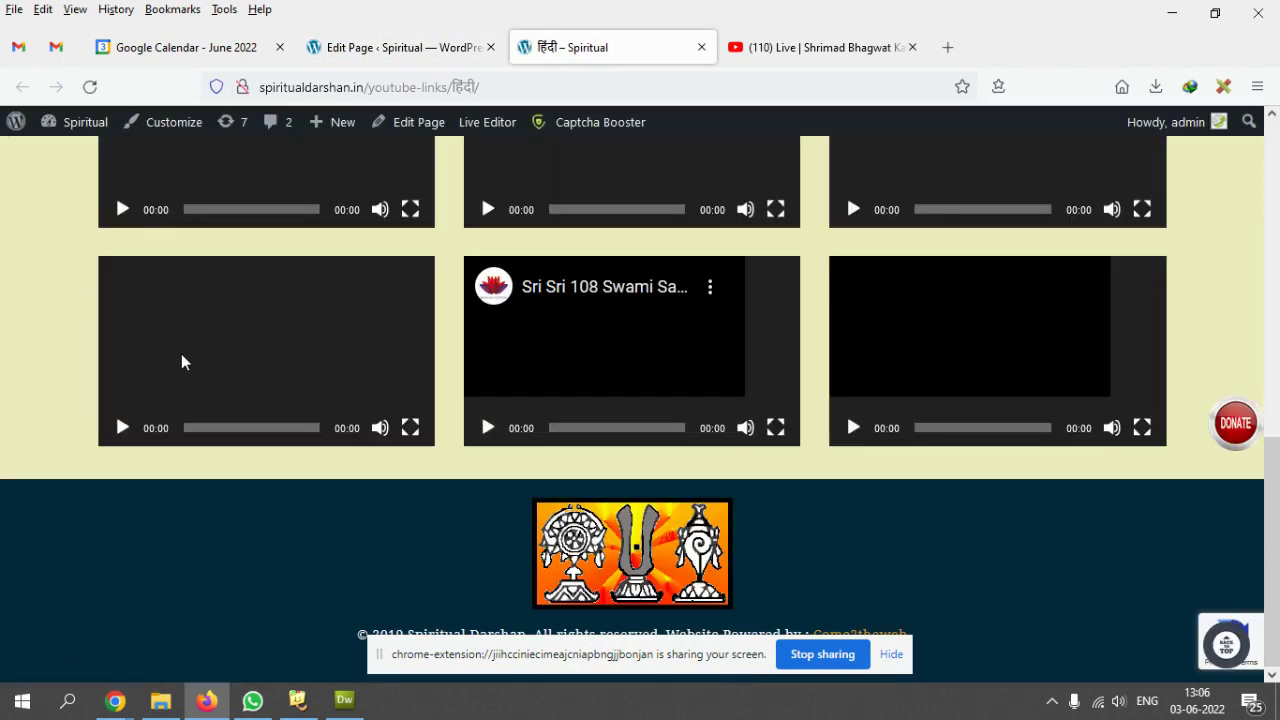
{"action": "scroll", "coordinate": [713, 335], "scroll_direction": "down", "scroll_amount": 5}
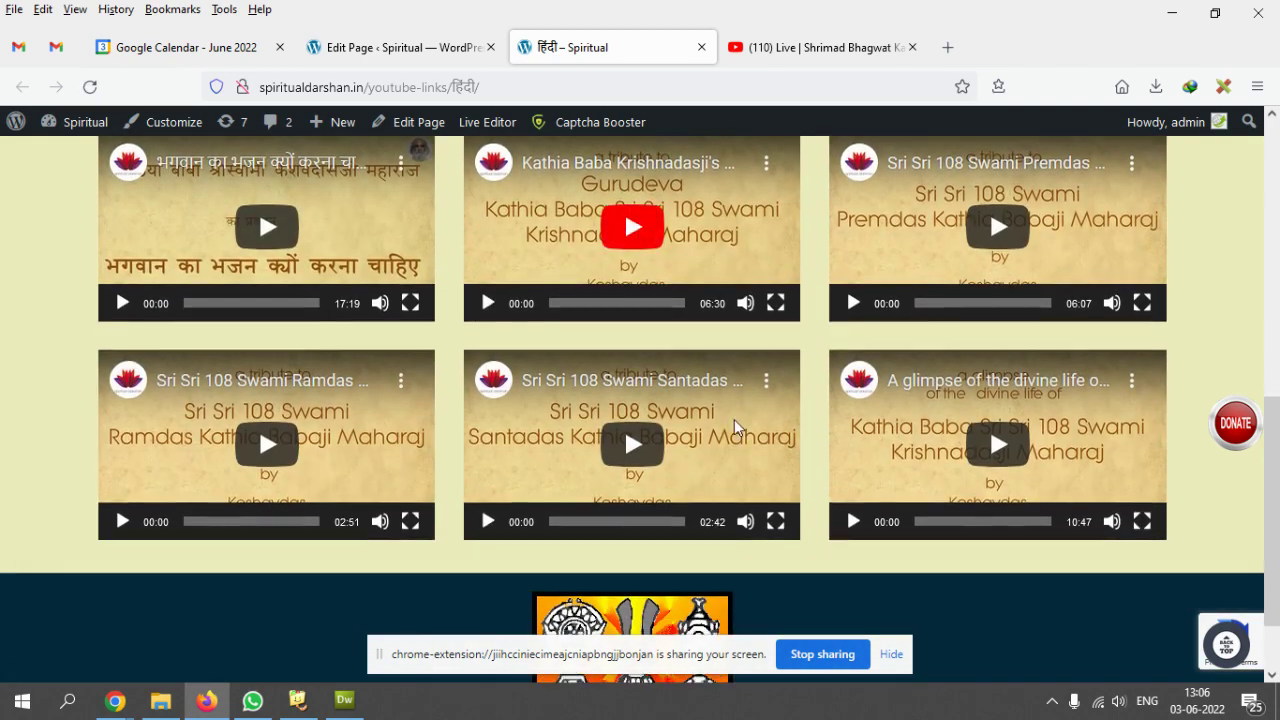
{"action": "scroll", "coordinate": [577, 266], "scroll_direction": "up", "scroll_amount": 5}
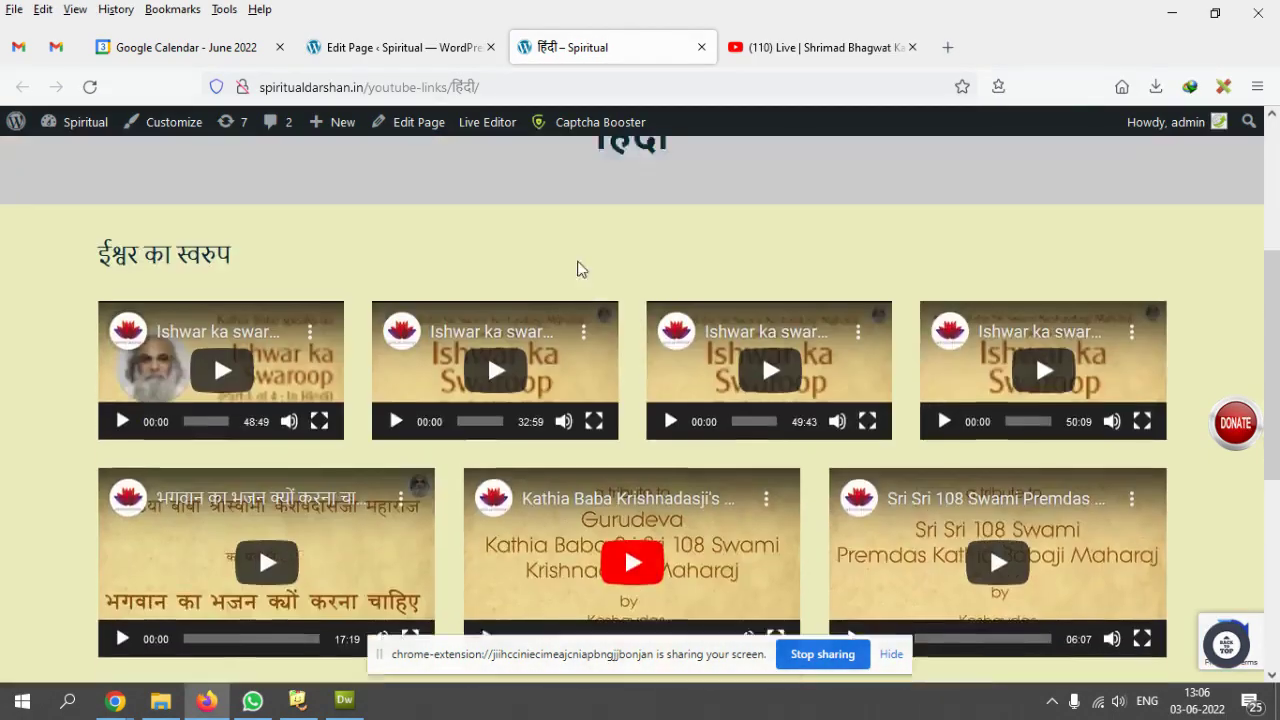
{"action": "mouse_move", "coordinate": [730, 328]}
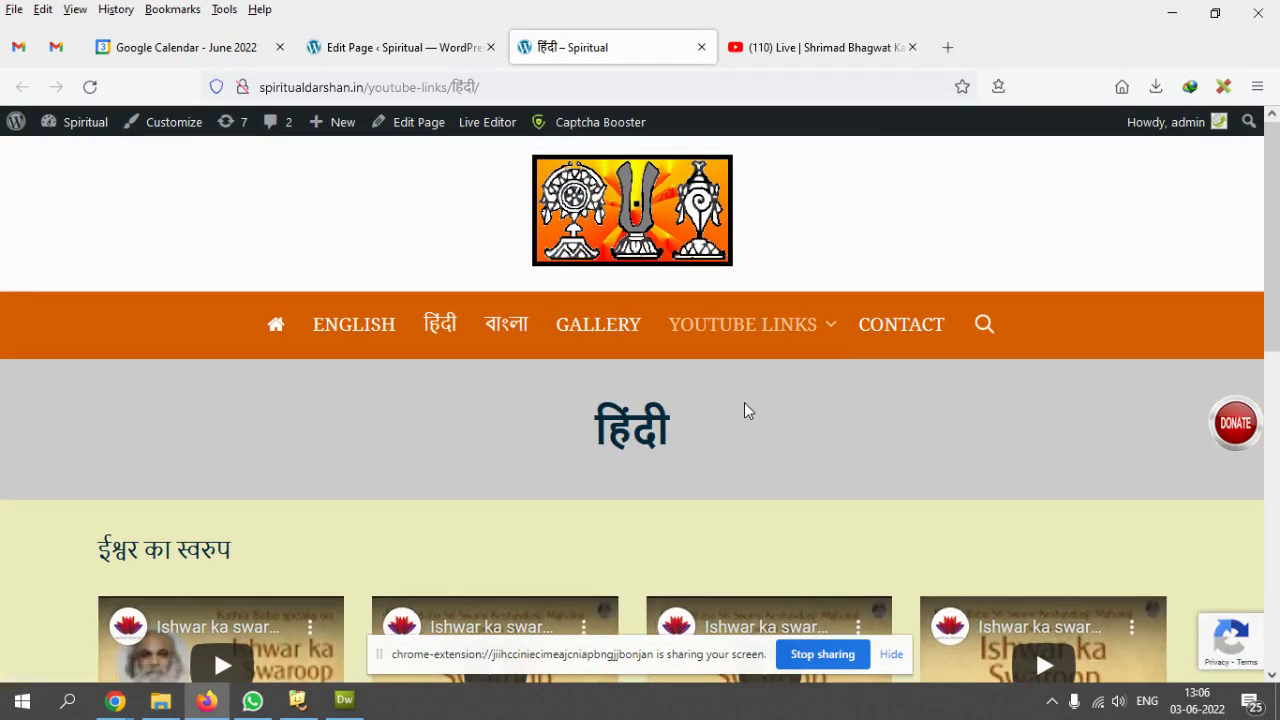